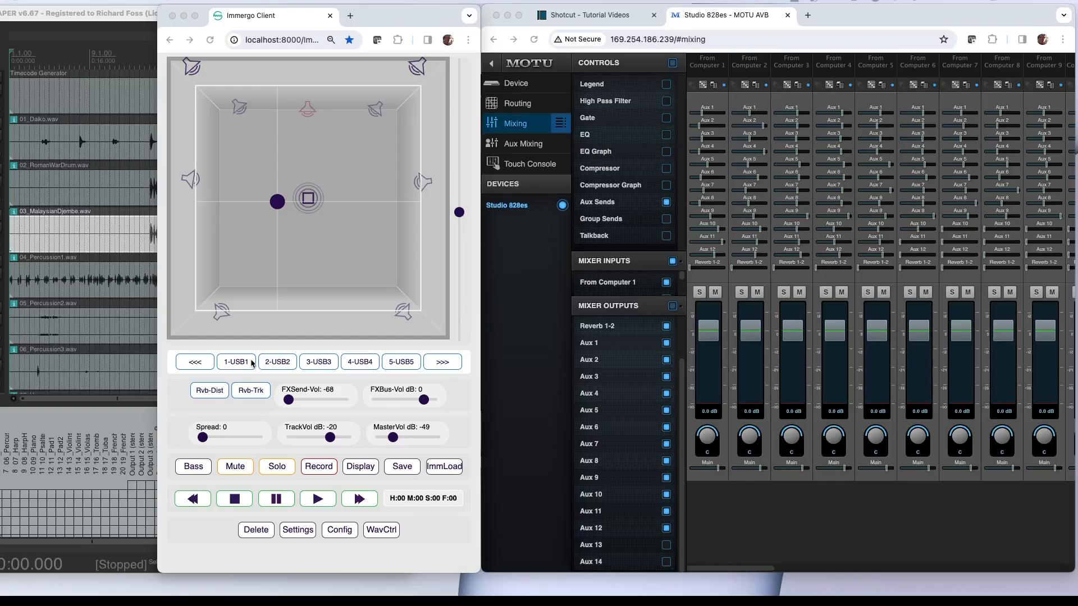
Select track 1-USB1, move its source into the front-right part of the room and raise it slightly
{"action": "left_click", "coordinate": [442, 366]}
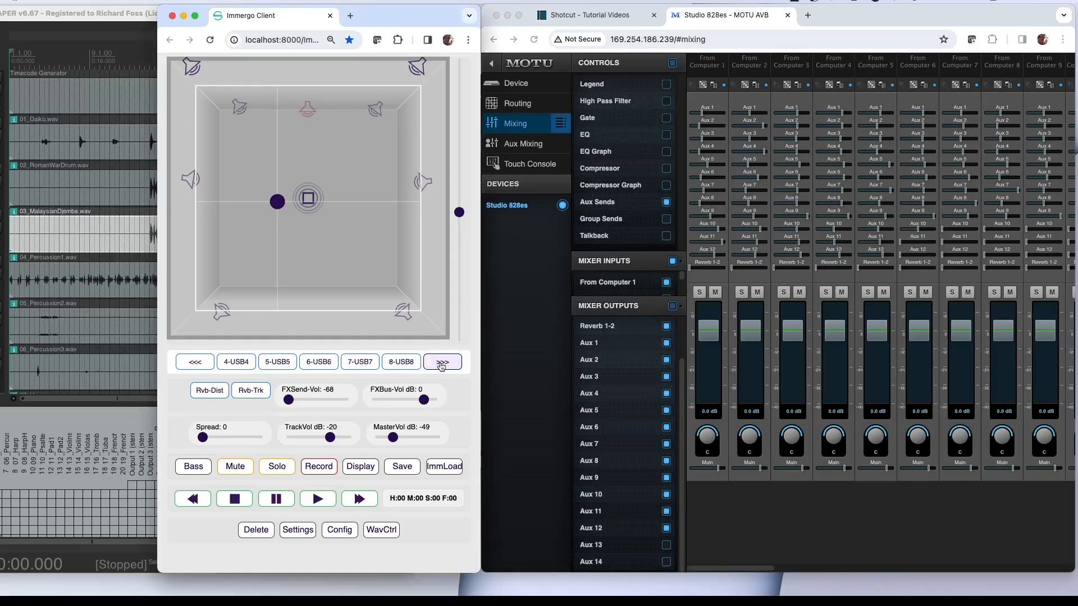
{"action": "left_click", "coordinate": [442, 366]}
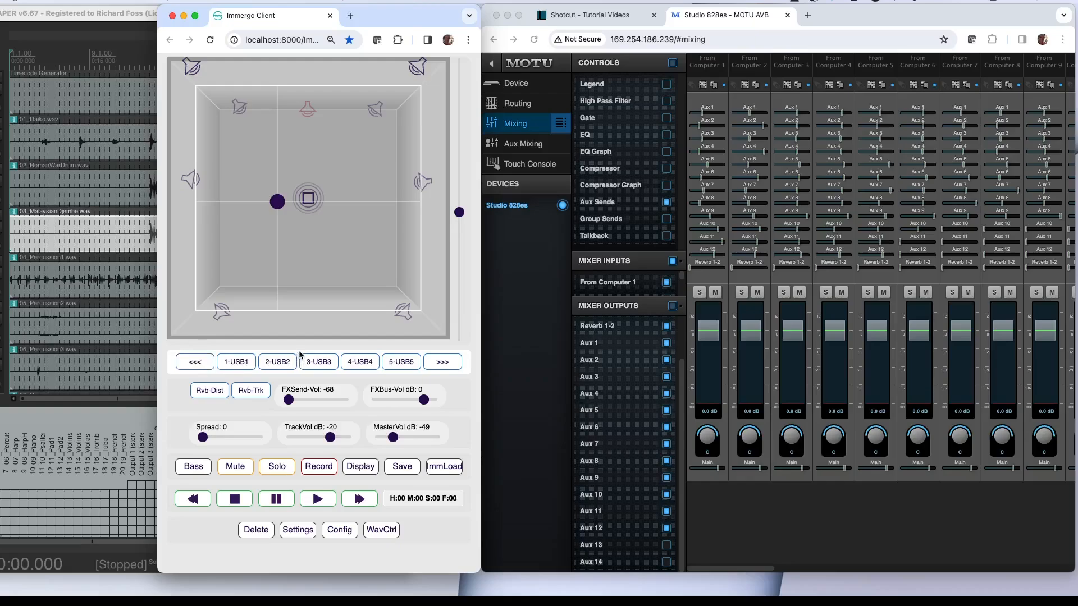
{"action": "left_click", "coordinate": [234, 364]}
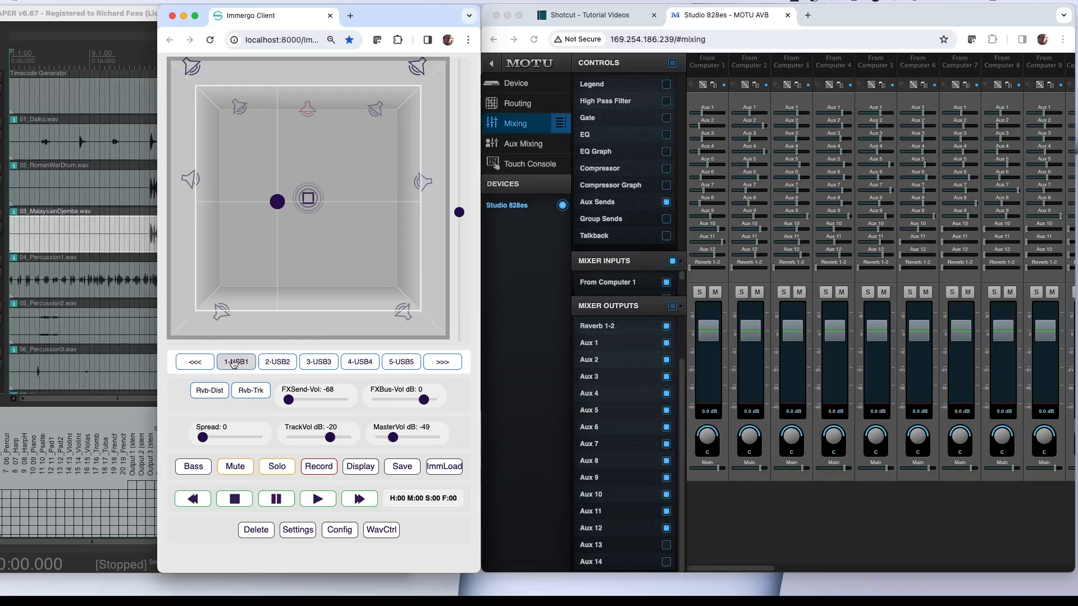
{"action": "left_click_drag", "start_coordinate": [277, 201], "coordinate": [318, 149]}
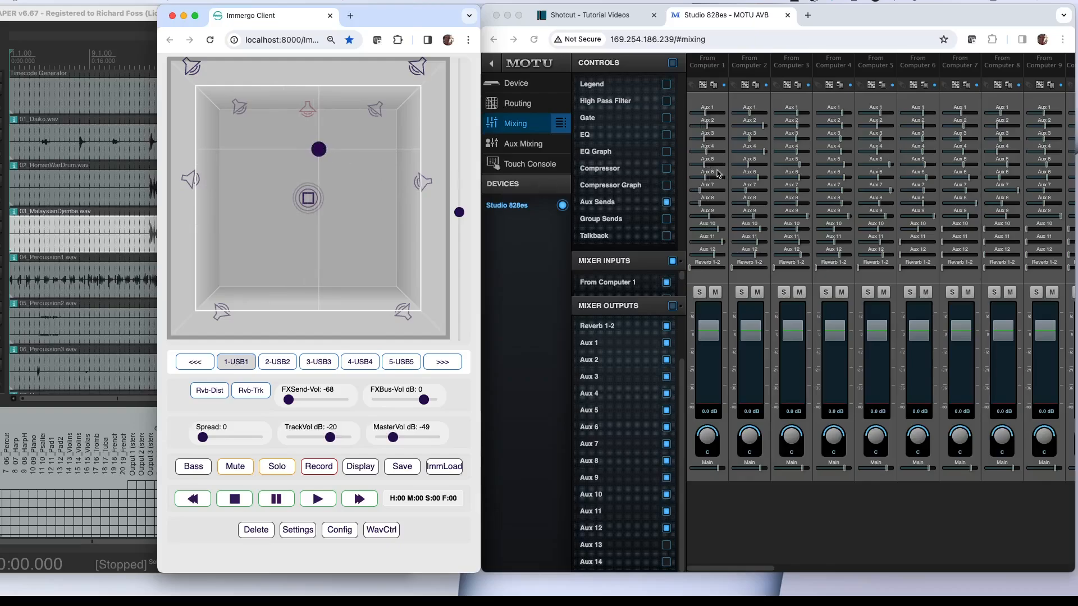
{"action": "left_click_drag", "start_coordinate": [319, 150], "coordinate": [338, 165]}
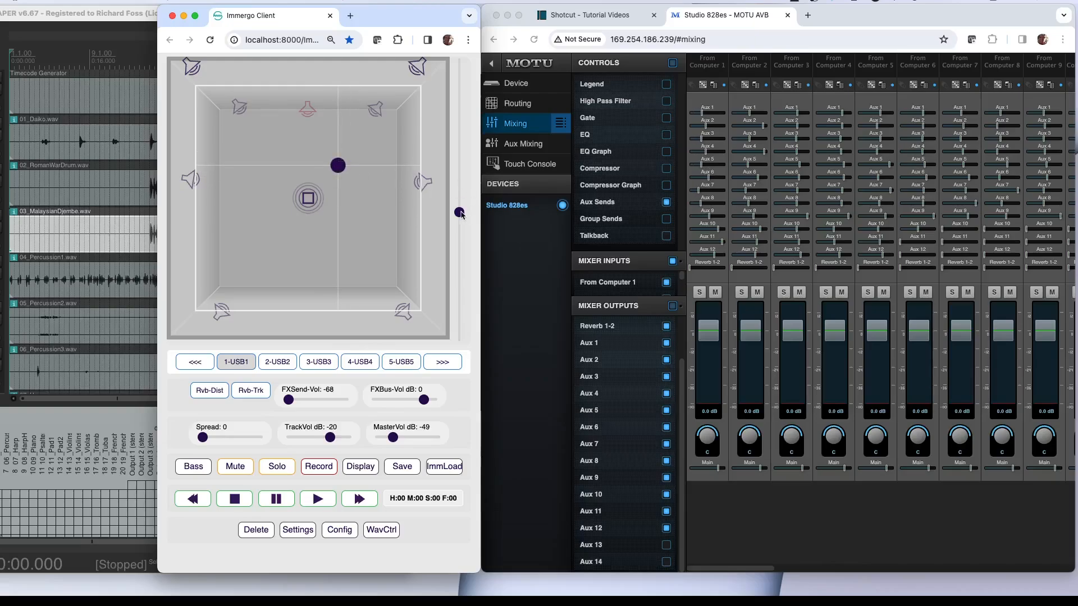
{"action": "mouse_move", "coordinate": [462, 215]}
{"action": "left_mouse_down"}
{"action": "mouse_move", "coordinate": [467, 238]}
{"action": "mouse_move", "coordinate": [457, 183]}
{"action": "mouse_move", "coordinate": [479, 260]}
{"action": "mouse_move", "coordinate": [469, 207]}
{"action": "left_mouse_up"}
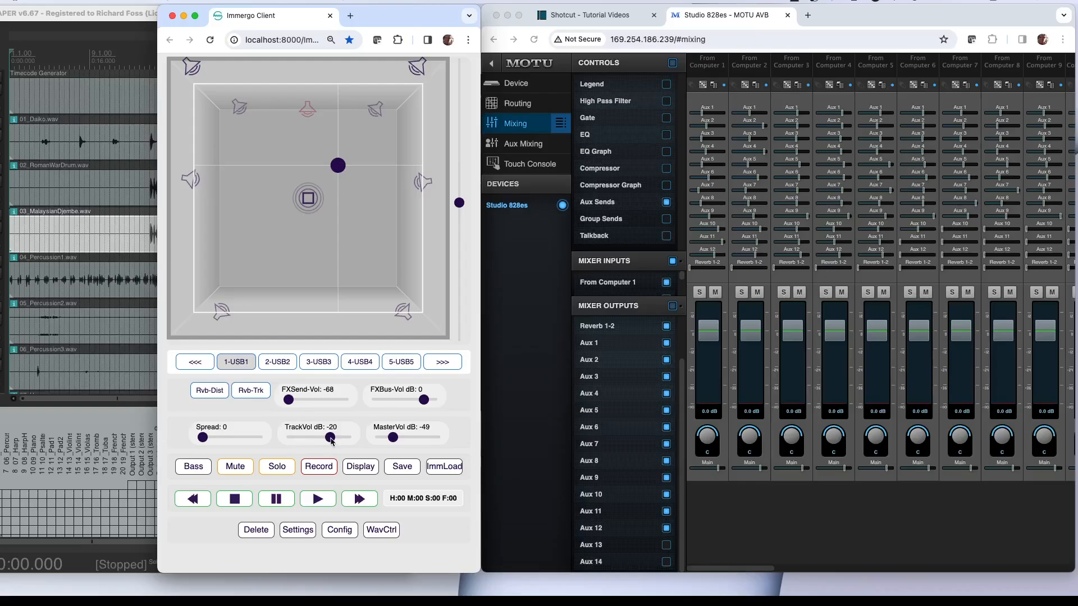
Set the selected track's volume to -20 dB, its spread to 21 and the master volume to -32 dB
{"action": "mouse_move", "coordinate": [331, 439]}
{"action": "left_mouse_down"}
{"action": "mouse_move", "coordinate": [309, 442]}
{"action": "mouse_move", "coordinate": [332, 443]}
{"action": "left_mouse_up"}
{"action": "mouse_move", "coordinate": [202, 440]}
{"action": "left_mouse_down"}
{"action": "mouse_move", "coordinate": [262, 443]}
{"action": "mouse_move", "coordinate": [214, 442]}
{"action": "left_mouse_up"}
{"action": "left_click_drag", "start_coordinate": [392, 438], "coordinate": [404, 437]}
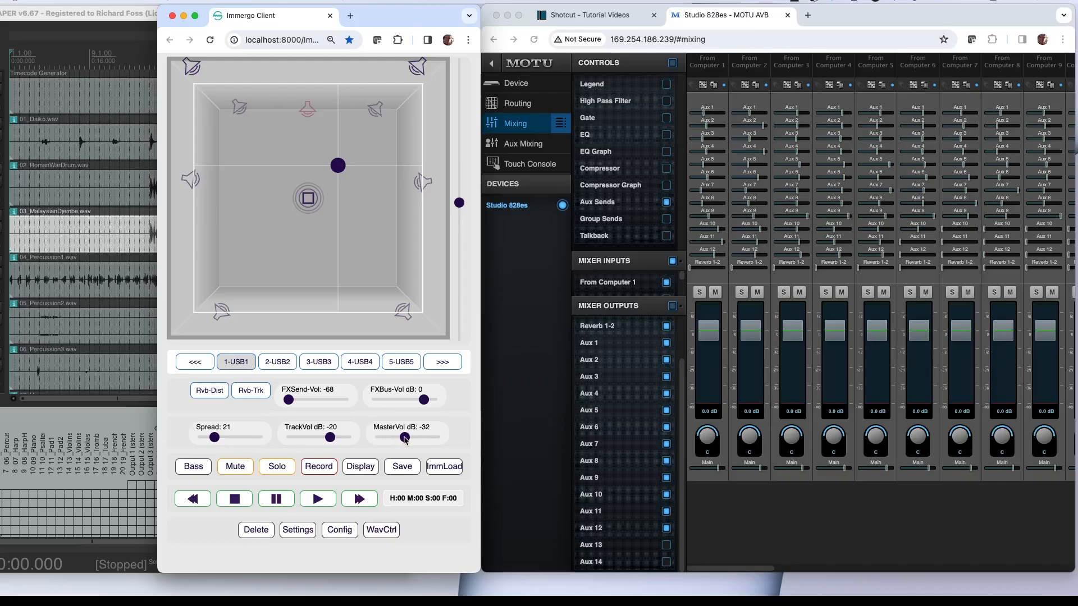
Bring the mixer's Aux output faders into view and raise the master volume above -32 dB in the Immergo client
{"action": "left_click", "coordinate": [734, 569]}
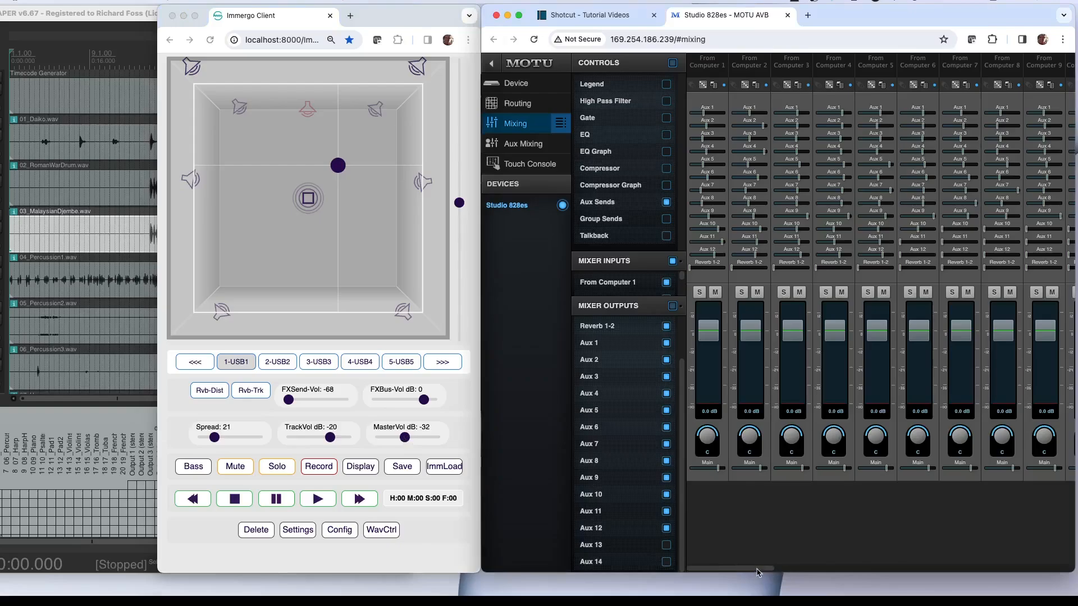
{"action": "left_click_drag", "start_coordinate": [759, 570], "coordinate": [1031, 573]}
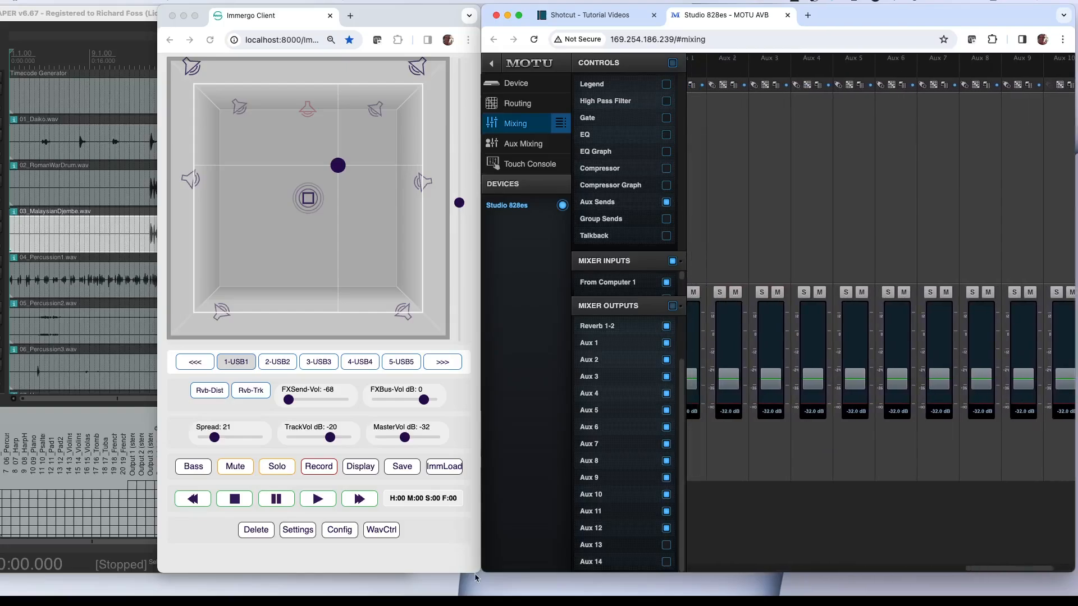
{"action": "left_click", "coordinate": [404, 442]}
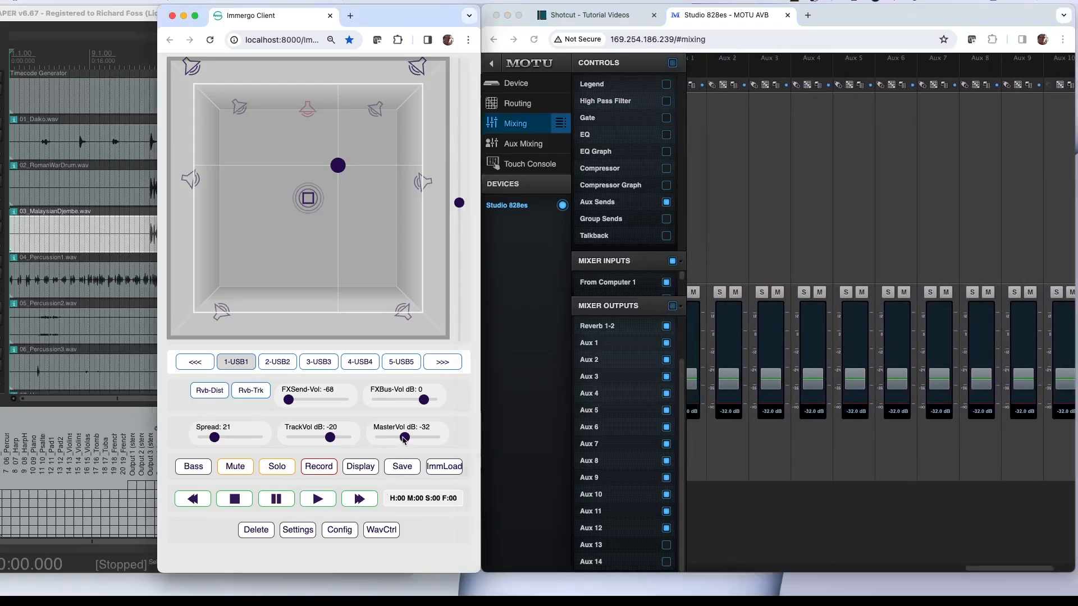
{"action": "left_click_drag", "start_coordinate": [402, 442], "coordinate": [435, 441]}
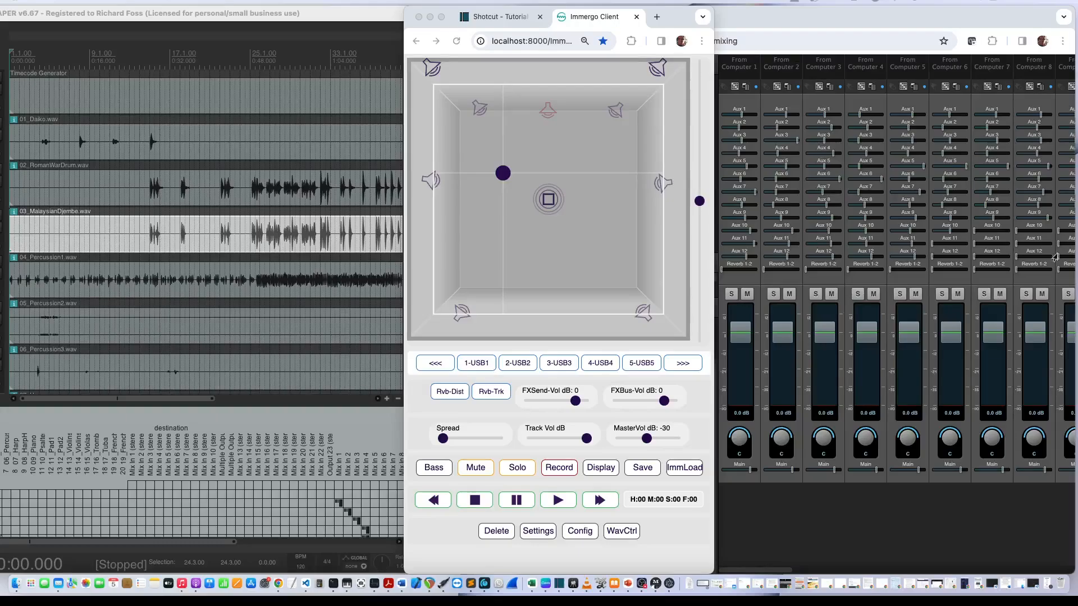
Load the Skalandunas.imm file into the Immergo client
{"action": "left_click", "coordinate": [683, 469]}
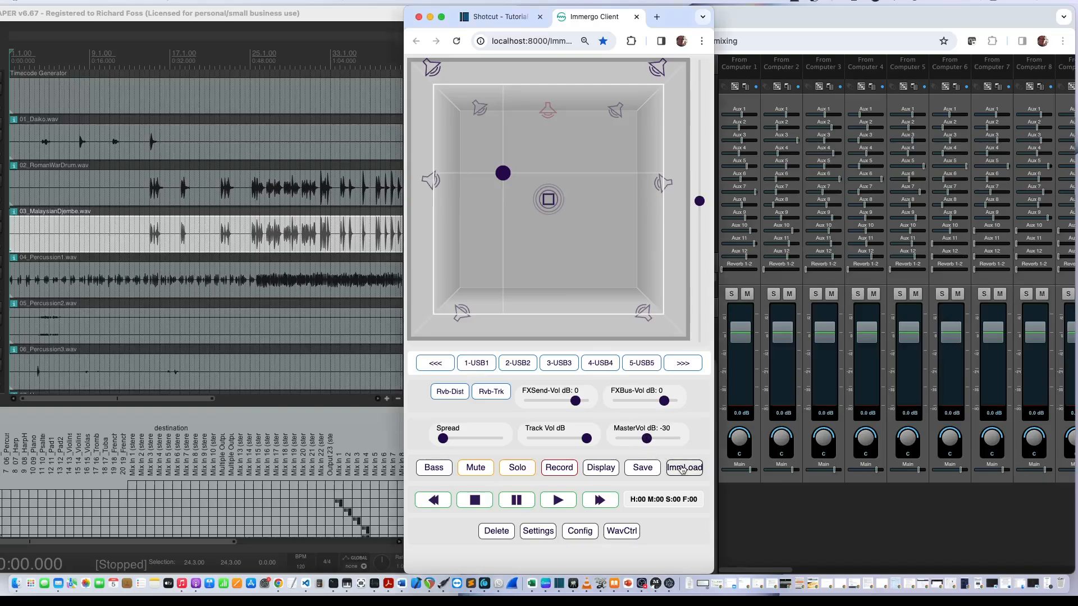
{"action": "left_click", "coordinate": [684, 469]}
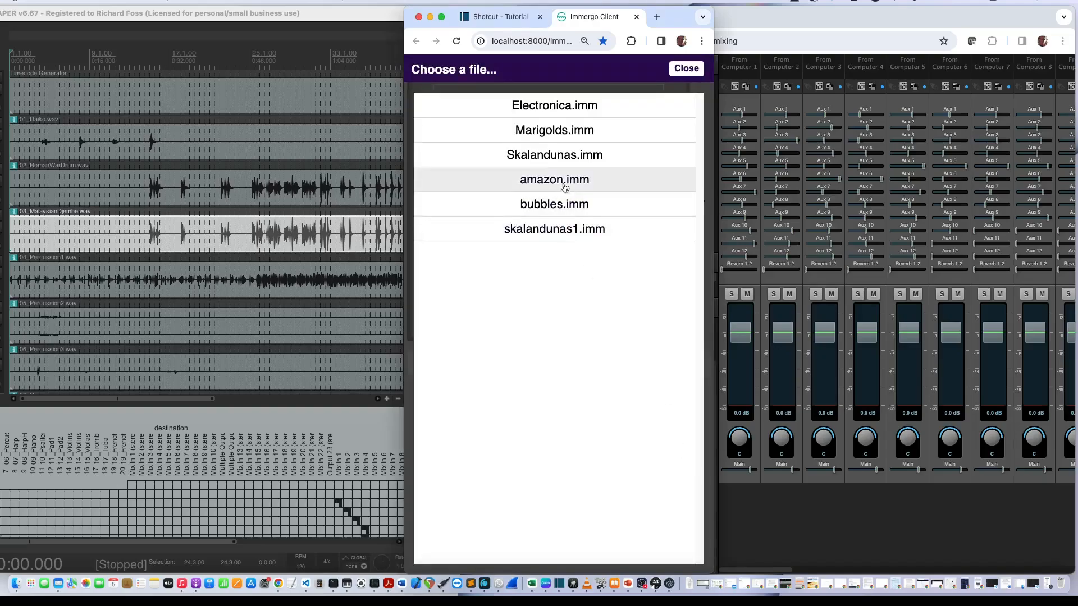
{"action": "left_click", "coordinate": [554, 158]}
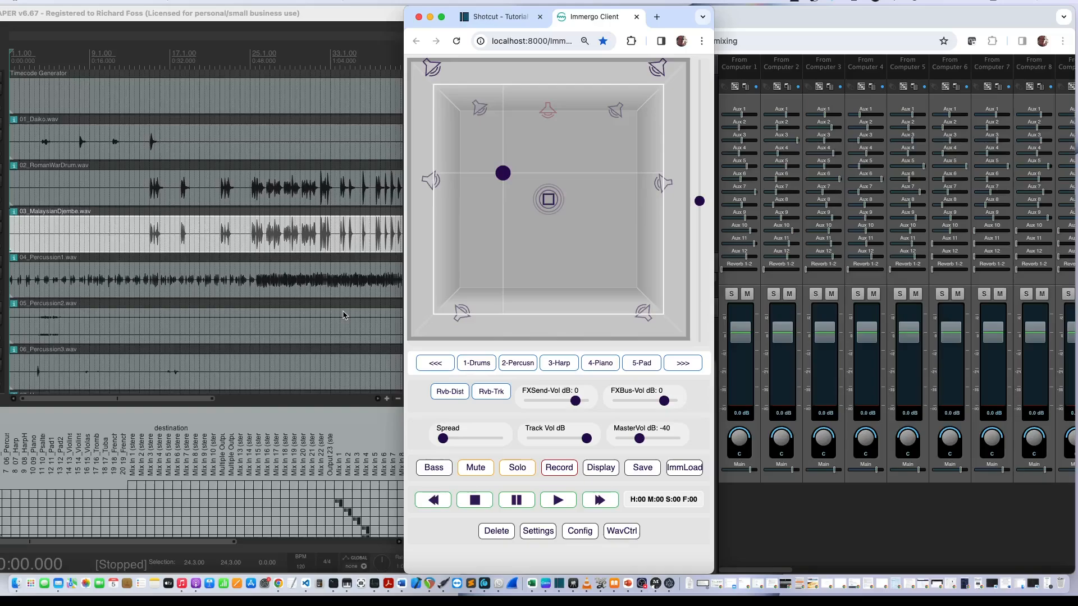
Display the source positions of tracks 1-Drums, 2-Percusn, 3-Harp, 4-Piano, 5-Pad and 6-Violin in the room view
{"action": "left_click", "coordinate": [545, 479]}
{"action": "left_click", "coordinate": [470, 364]}
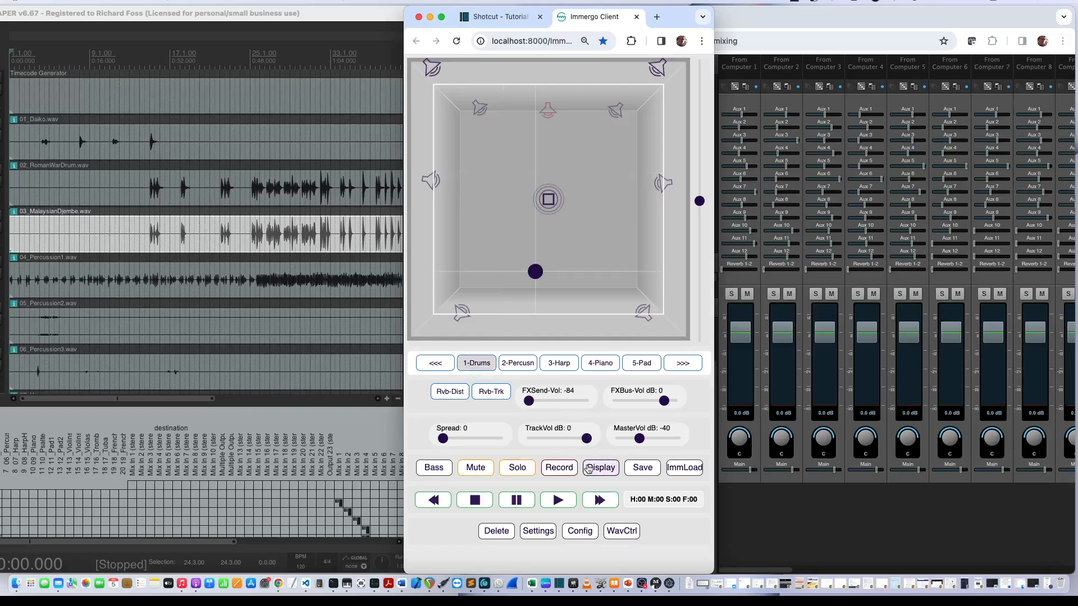
{"action": "left_click", "coordinate": [517, 366]}
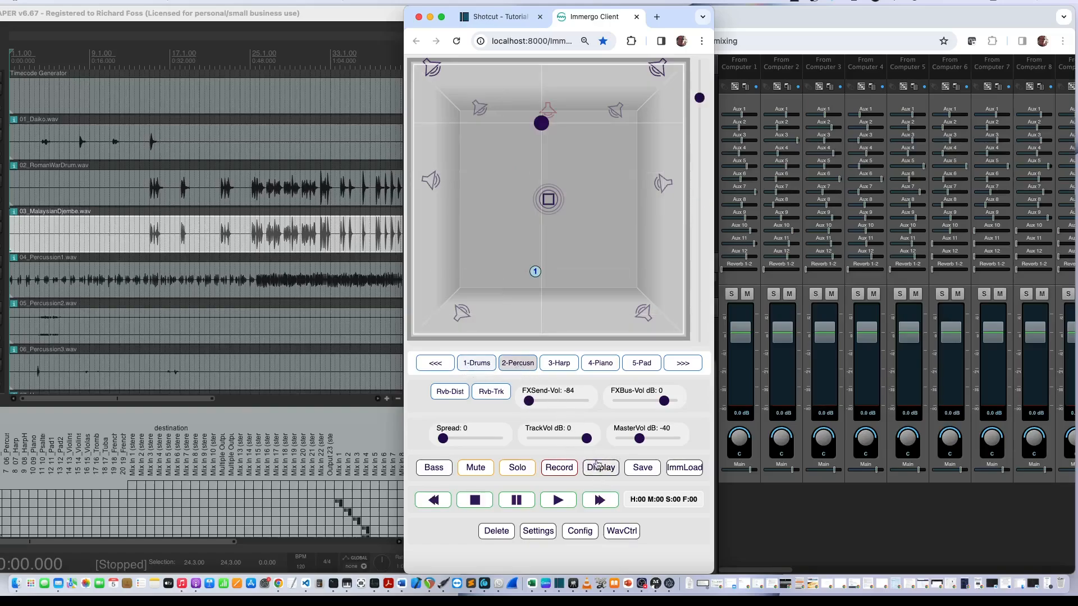
{"action": "left_click", "coordinate": [559, 365]}
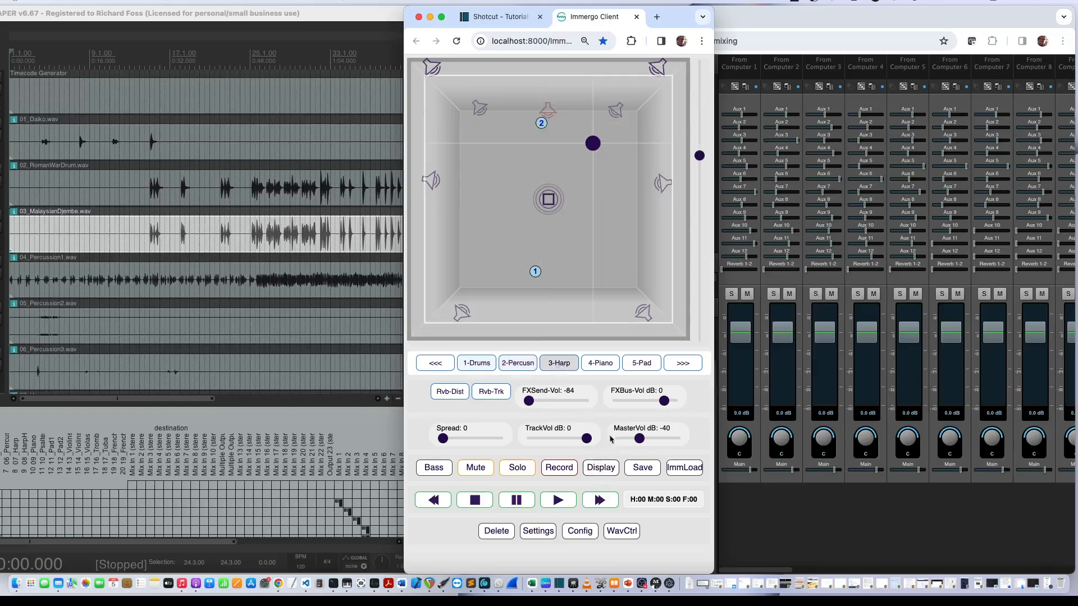
{"action": "left_click", "coordinate": [603, 366]}
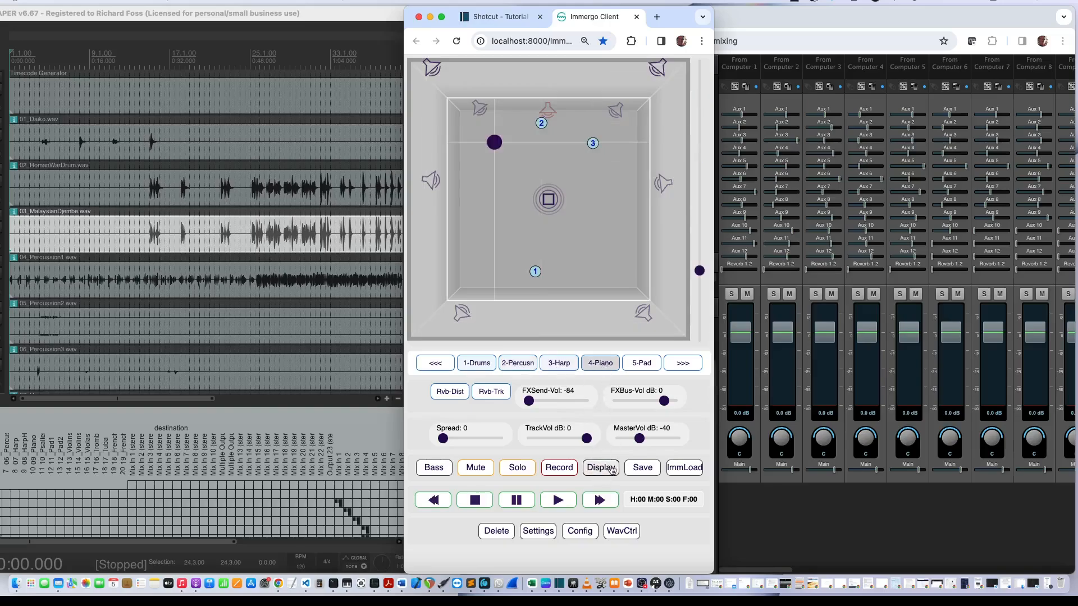
{"action": "left_click", "coordinate": [638, 366]}
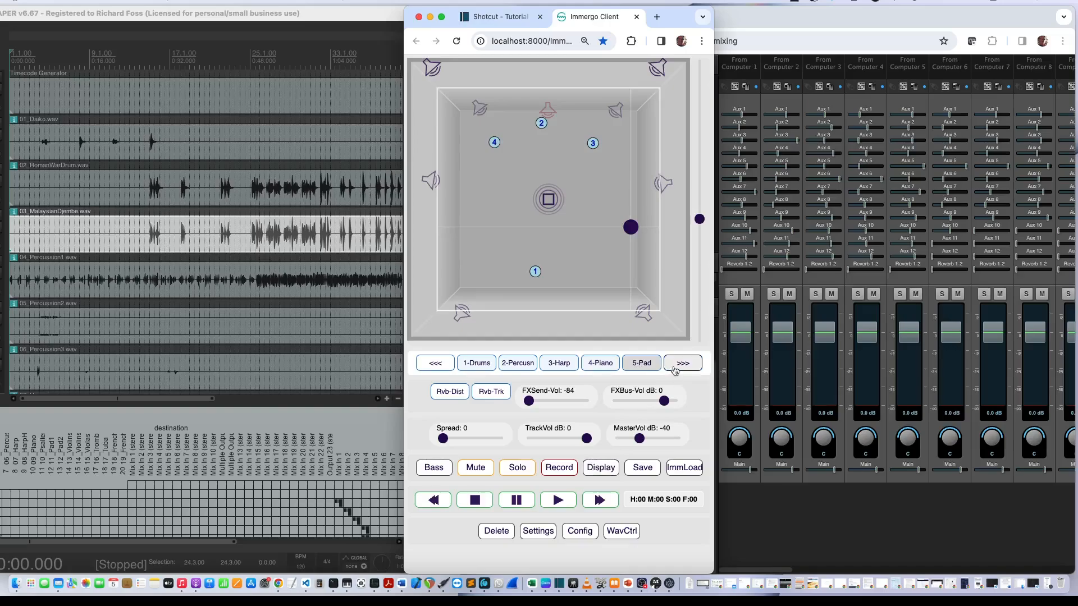
{"action": "left_click", "coordinate": [675, 364]}
{"action": "left_click", "coordinate": [649, 365]}
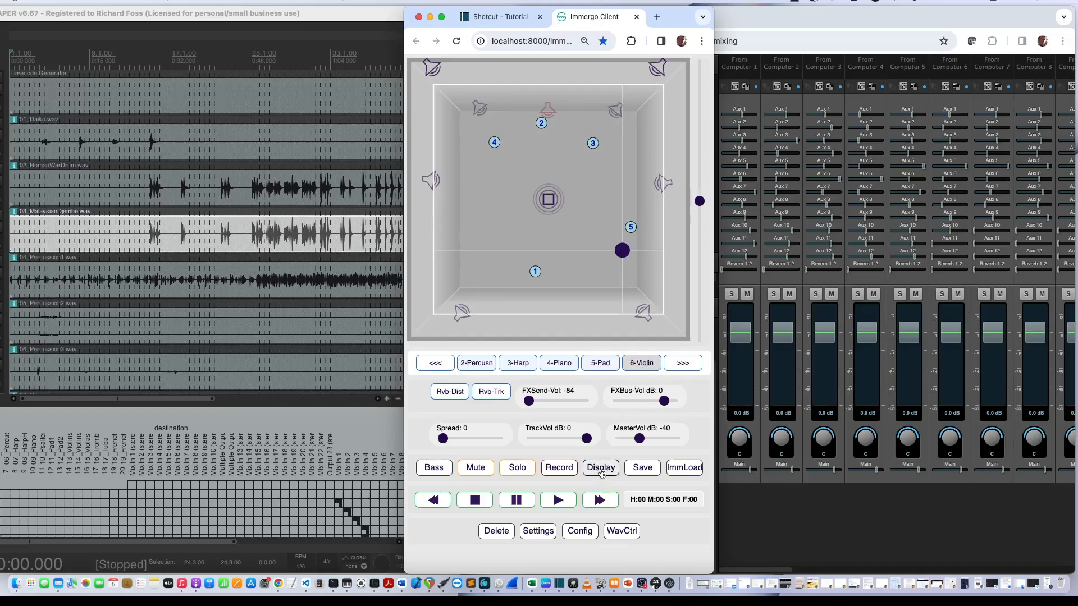
{"action": "left_click", "coordinate": [601, 470]}
{"action": "left_click", "coordinate": [641, 366]}
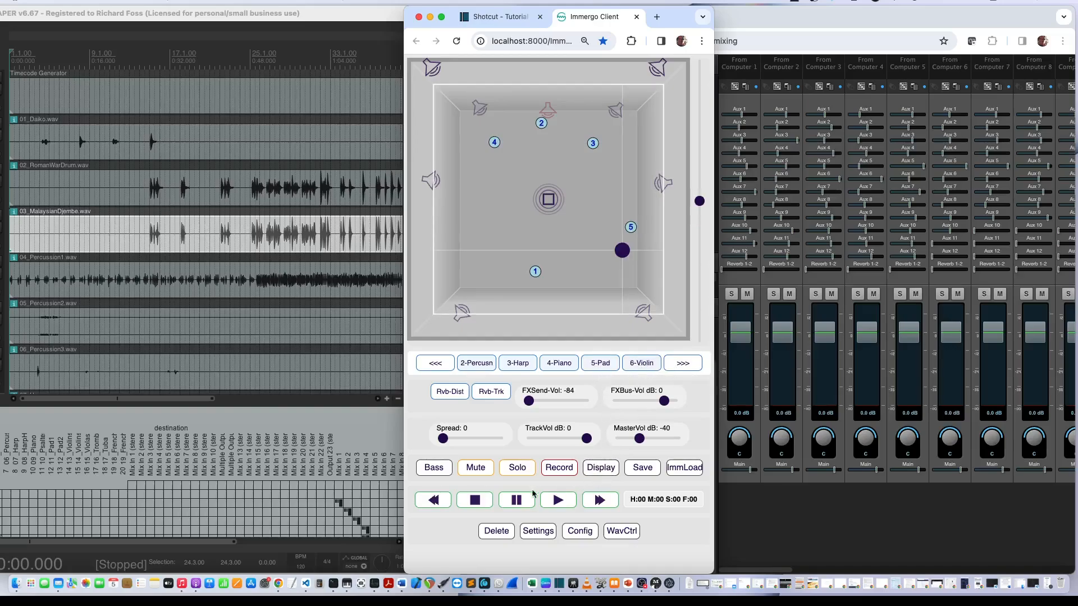
Play the Skalandunas piece, set the master volume to -33 dB and stop playback
{"action": "left_click", "coordinate": [556, 502]}
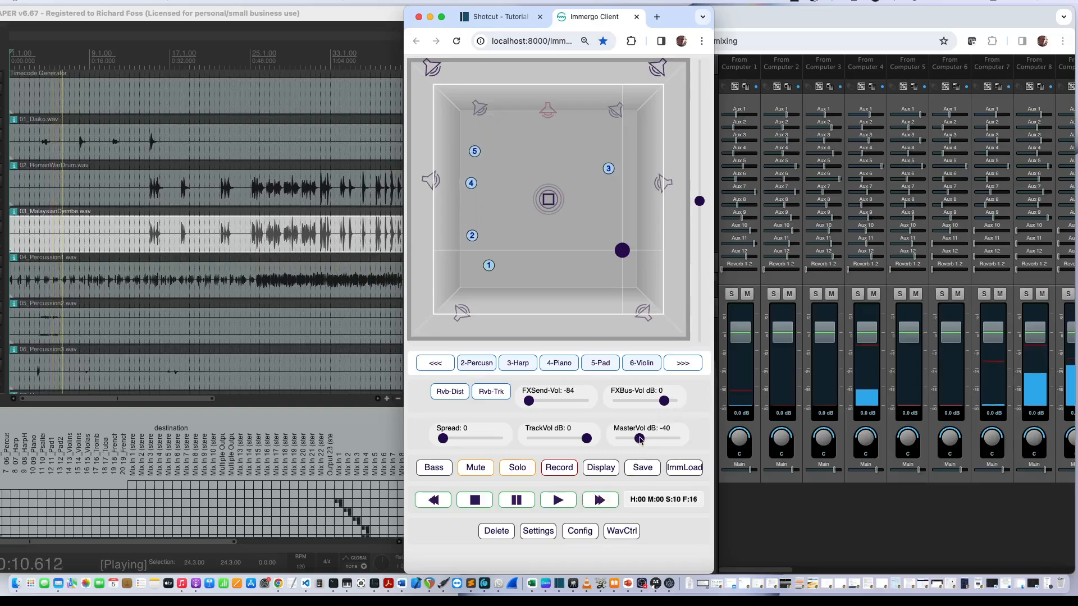
{"action": "left_click_drag", "start_coordinate": [641, 439], "coordinate": [645, 441]}
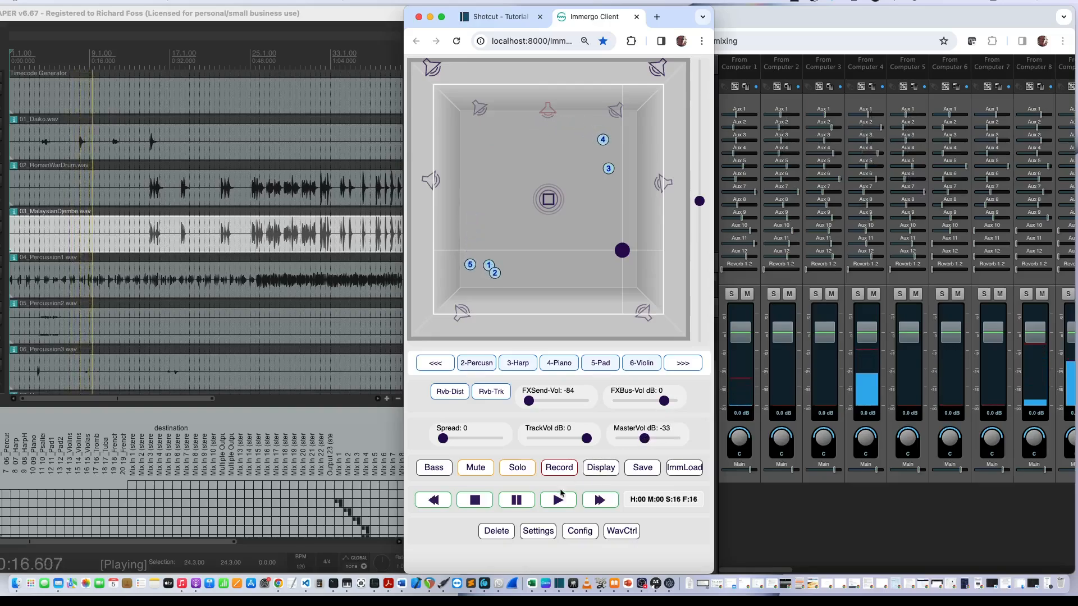
{"action": "left_click", "coordinate": [475, 501]}
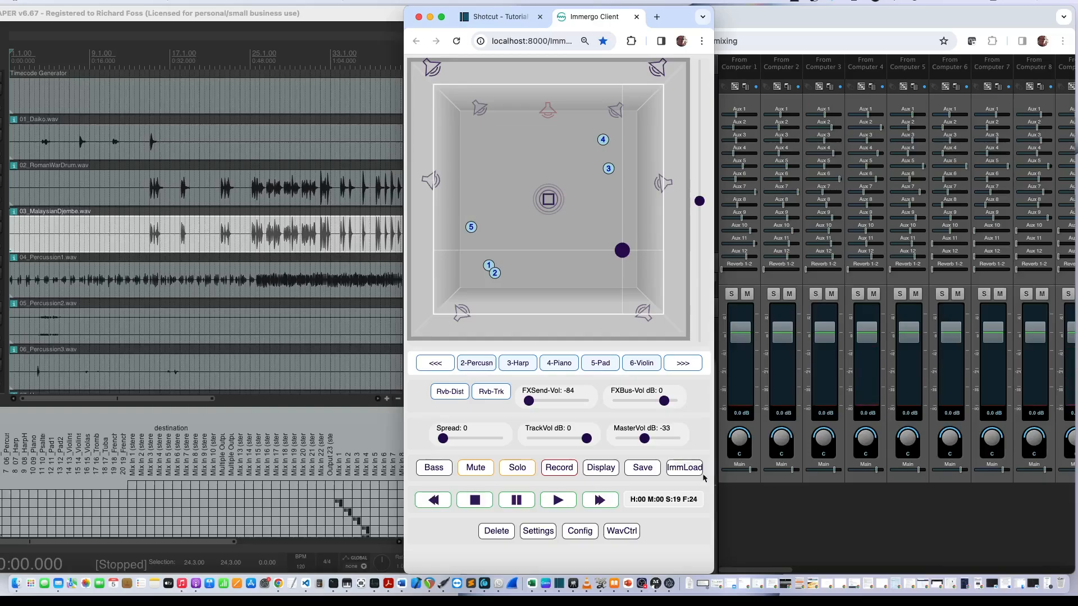
Switch to WAV playback control and load Marigolds.wav together with the matching Marigolds.imm file
{"action": "left_click", "coordinate": [621, 532]}
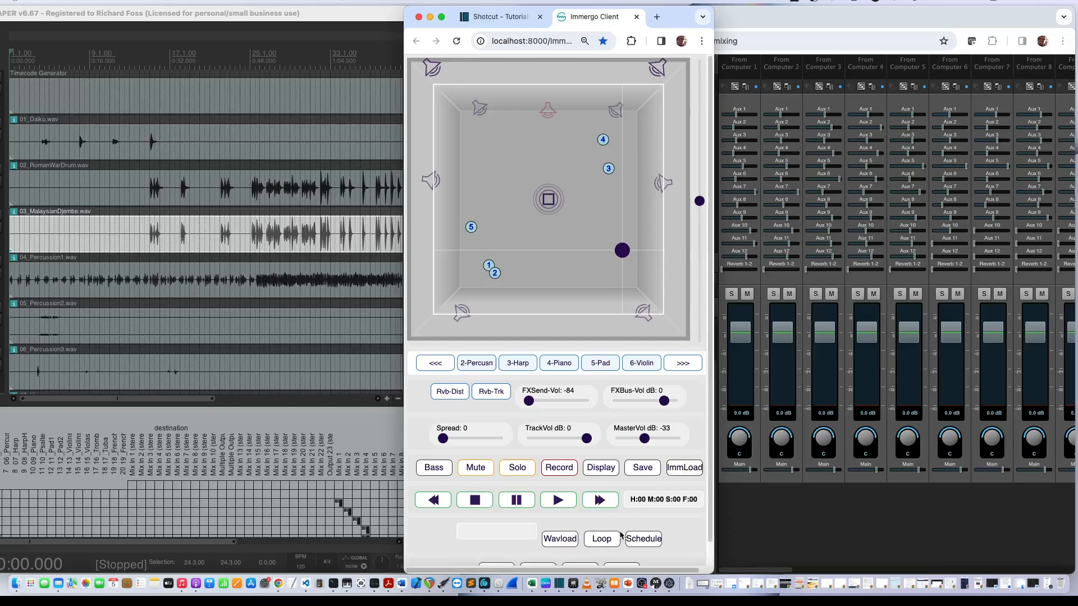
{"action": "left_click", "coordinate": [564, 540]}
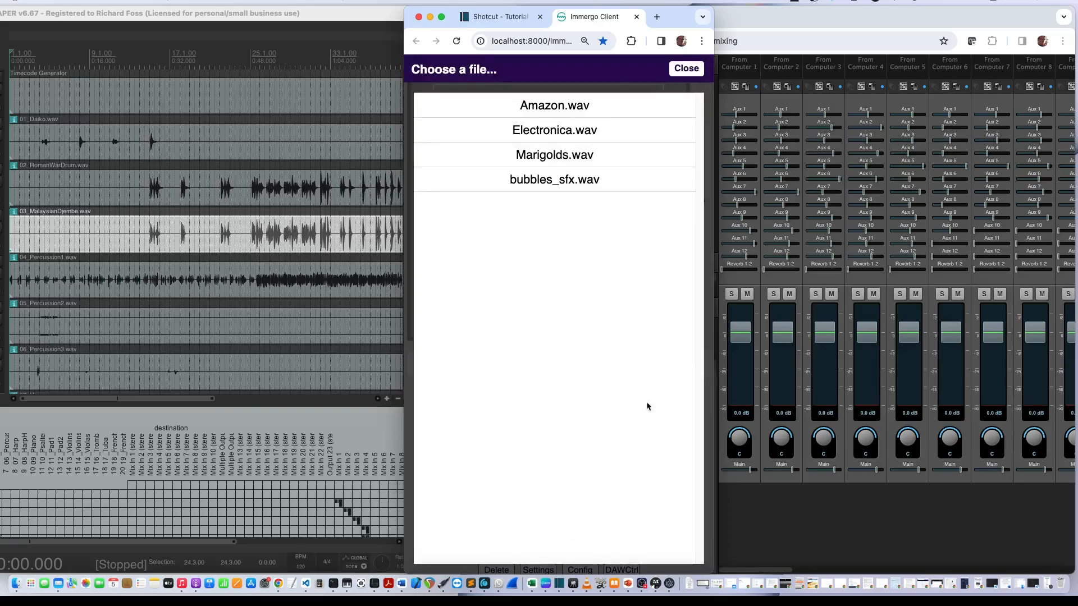
{"action": "left_click", "coordinate": [553, 156]}
{"action": "scroll", "coordinate": [584, 491], "scroll_direction": "down", "scroll_amount": 1}
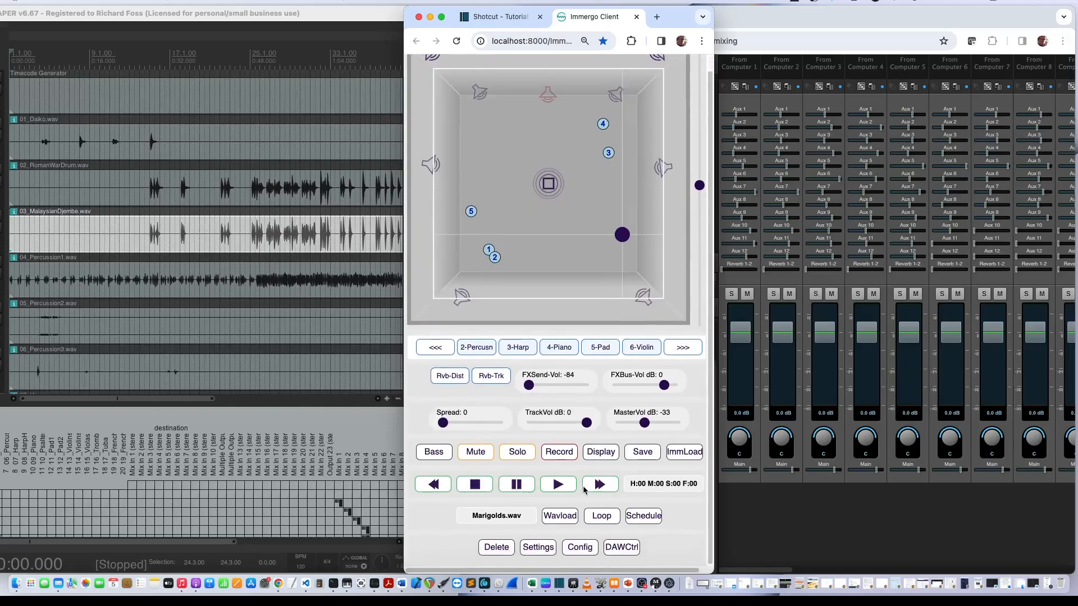
{"action": "left_click", "coordinate": [685, 452]}
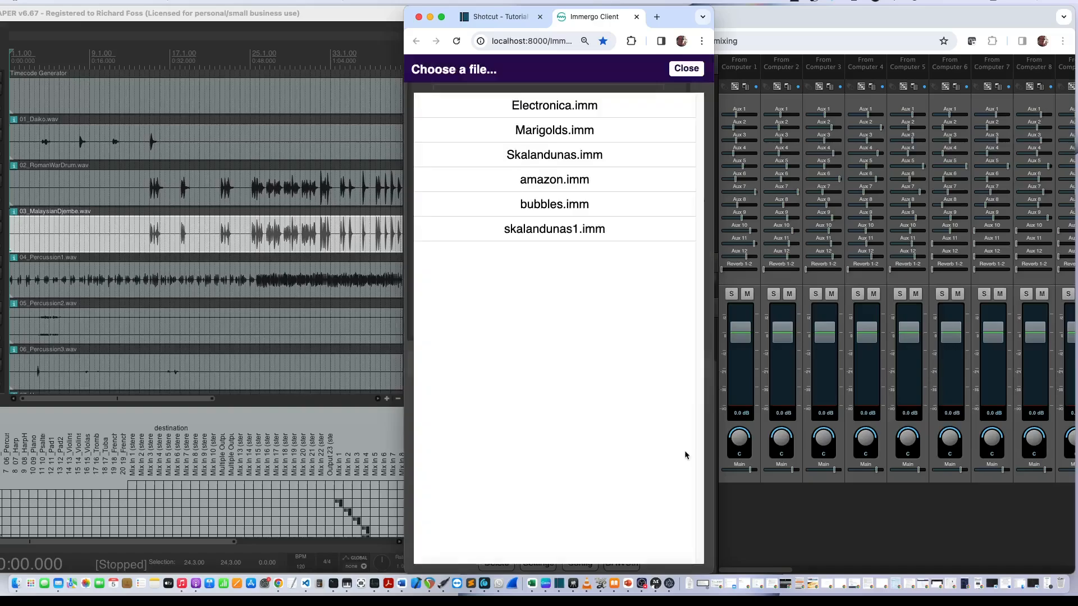
{"action": "left_click", "coordinate": [531, 131]}
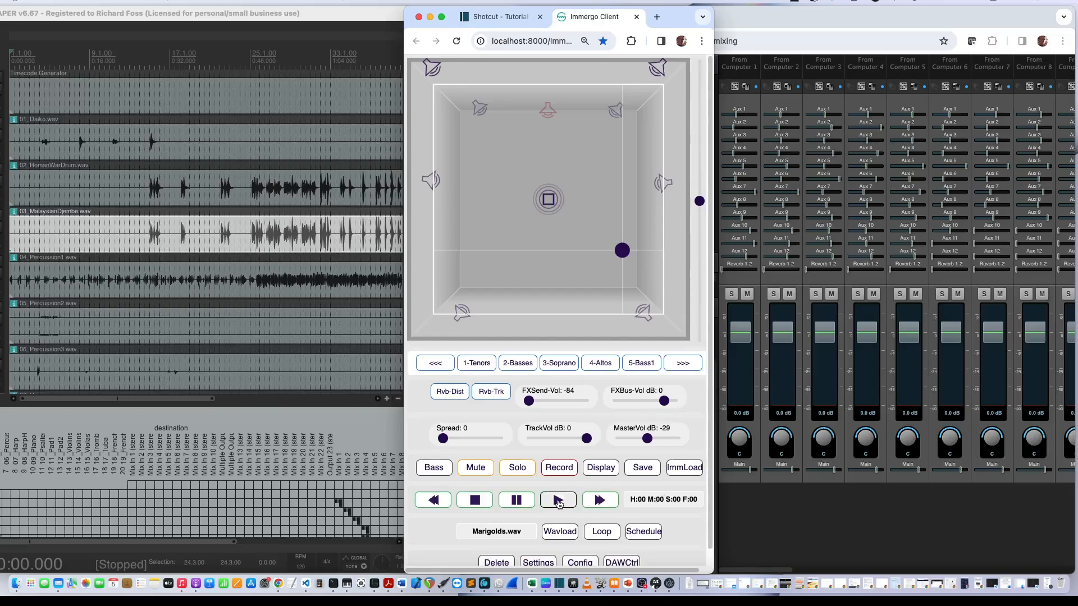
Play Marigolds with the master volume at -35 dB and display the positions of 1-Tenors, 2-Basses, 3-Soprano and 4-Altos
{"action": "left_click", "coordinate": [558, 501]}
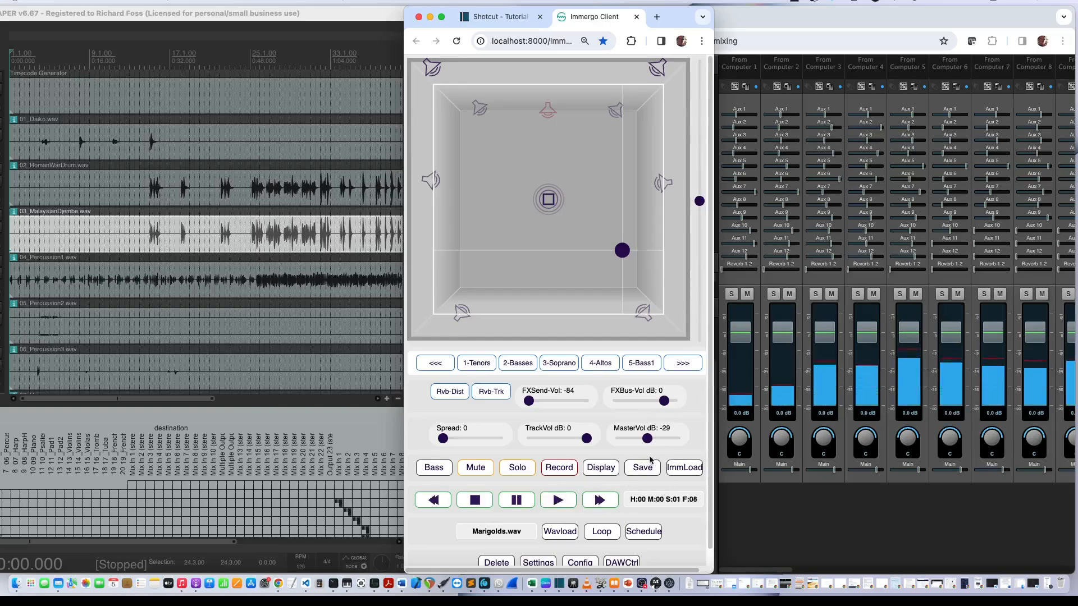
{"action": "left_click_drag", "start_coordinate": [646, 442], "coordinate": [644, 443]}
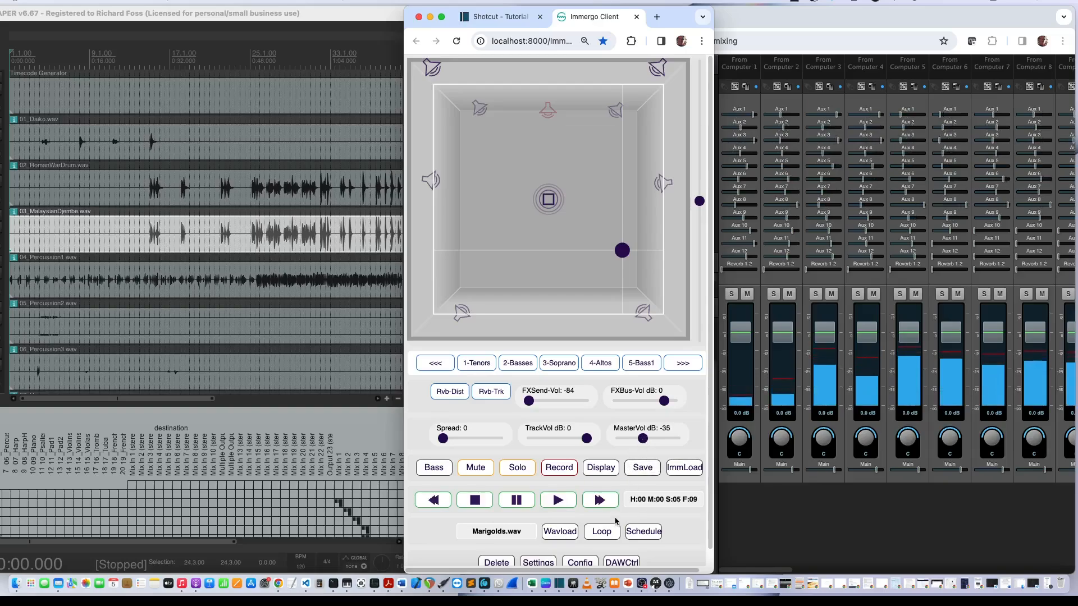
{"action": "left_click", "coordinate": [482, 367]}
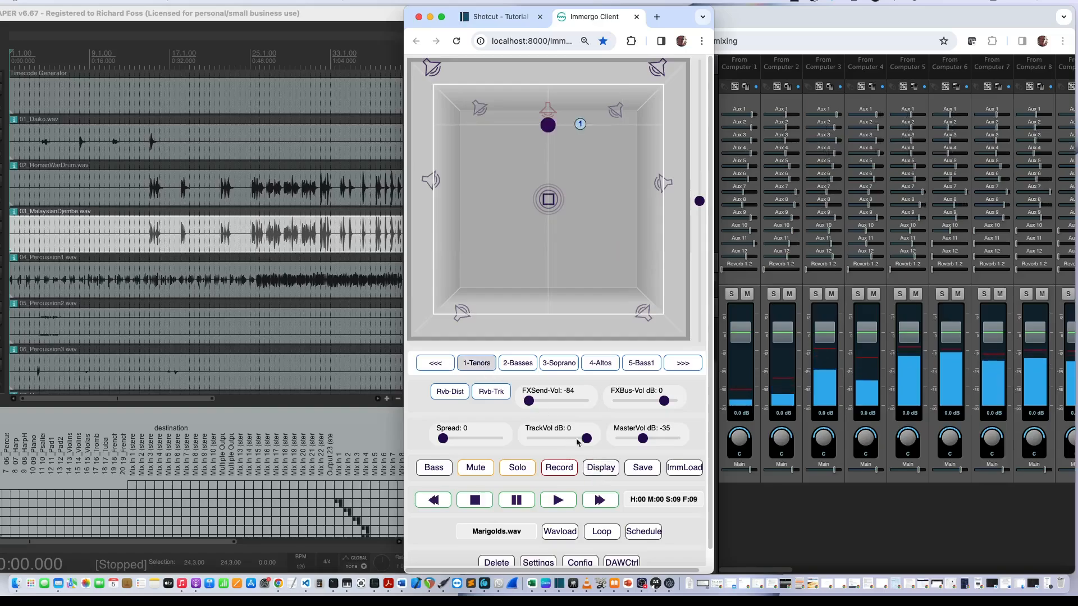
{"action": "left_click", "coordinate": [518, 365]}
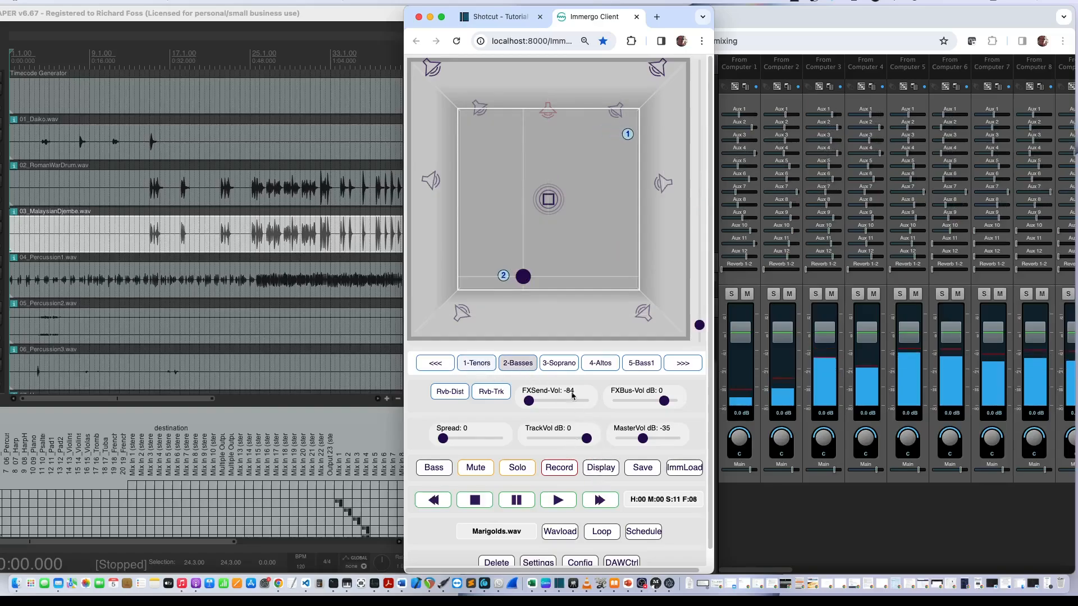
{"action": "left_click", "coordinate": [559, 363]}
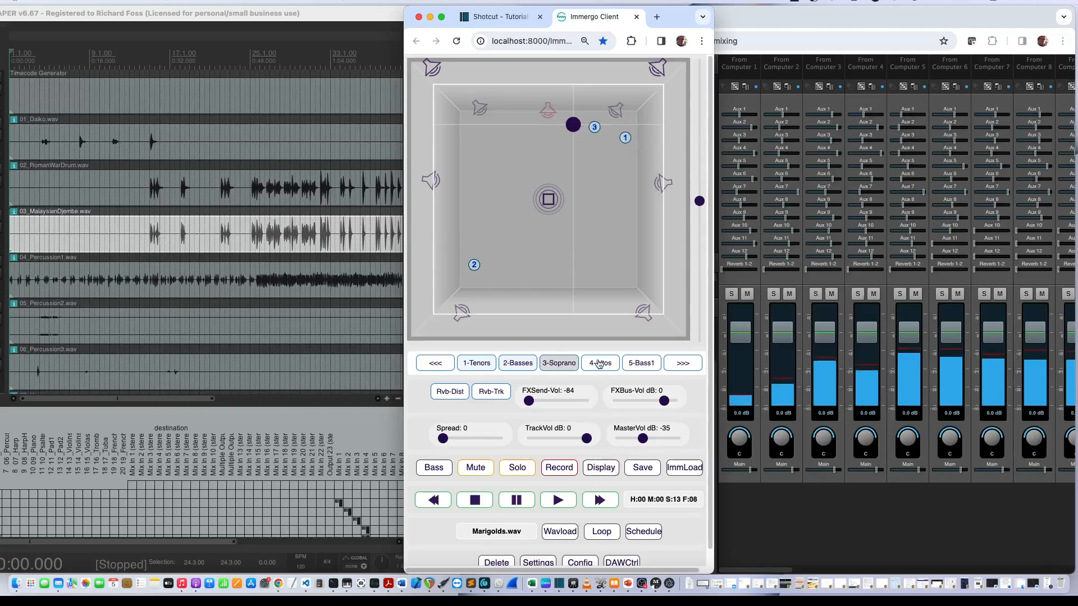
{"action": "left_click", "coordinate": [600, 469]}
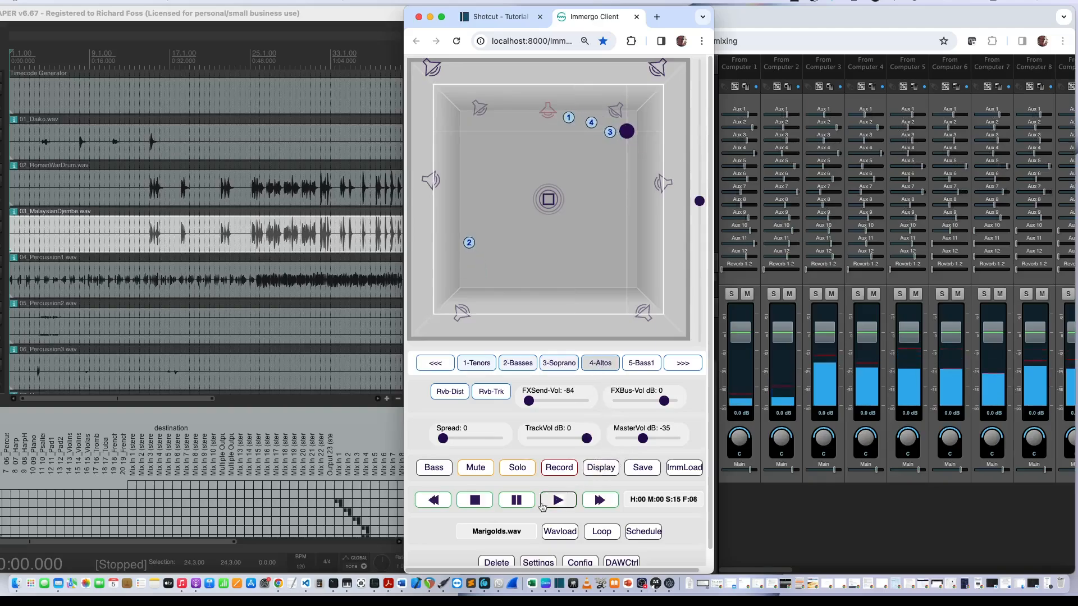
Enable looping for Marigolds.wav and stop its playback
{"action": "left_click", "coordinate": [619, 530]}
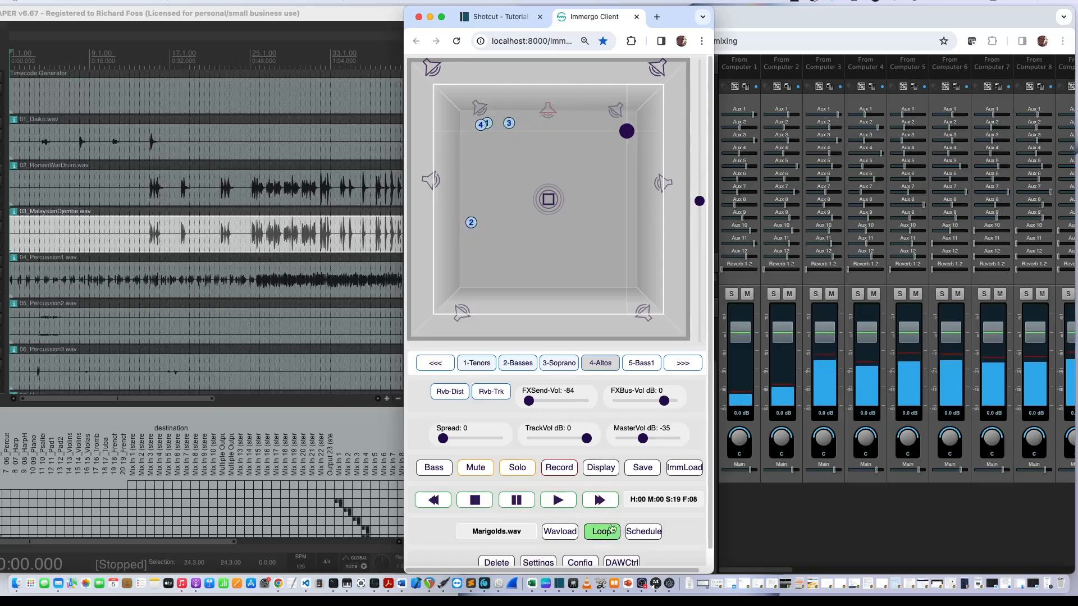
{"action": "left_click", "coordinate": [476, 501]}
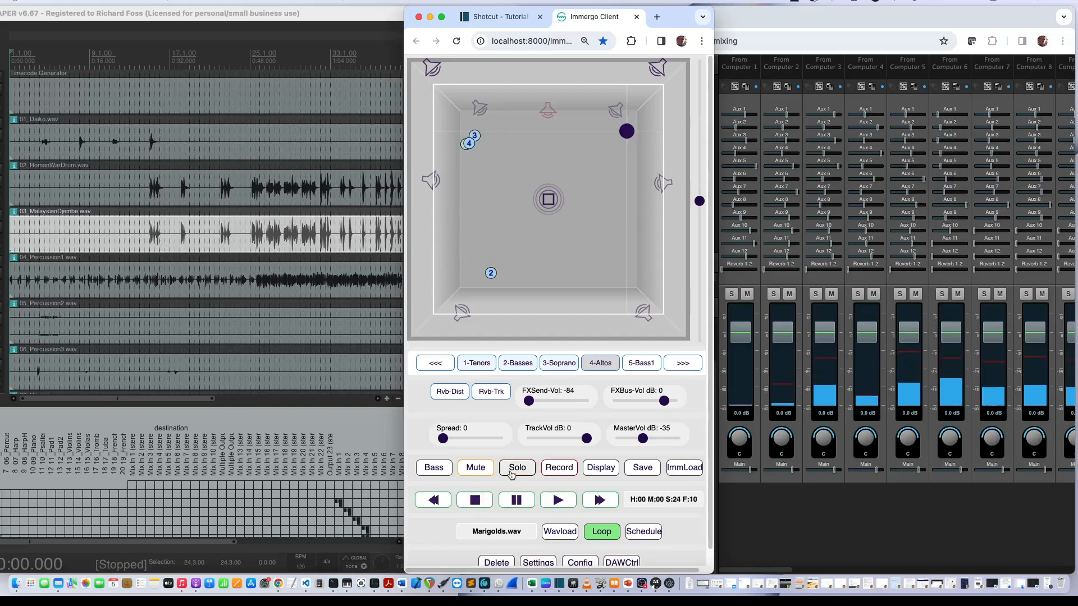
Record a movement of track 1-Tenors during playback, from the front-left corner of the room to just behind and left of the listener
{"action": "left_click", "coordinate": [482, 364]}
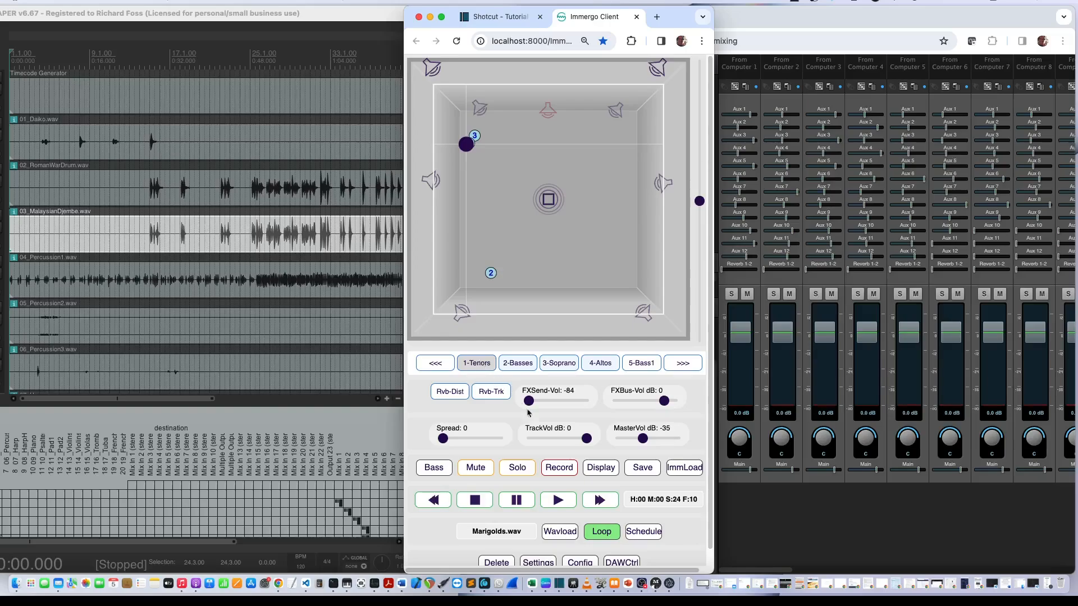
{"action": "left_click", "coordinate": [560, 467]}
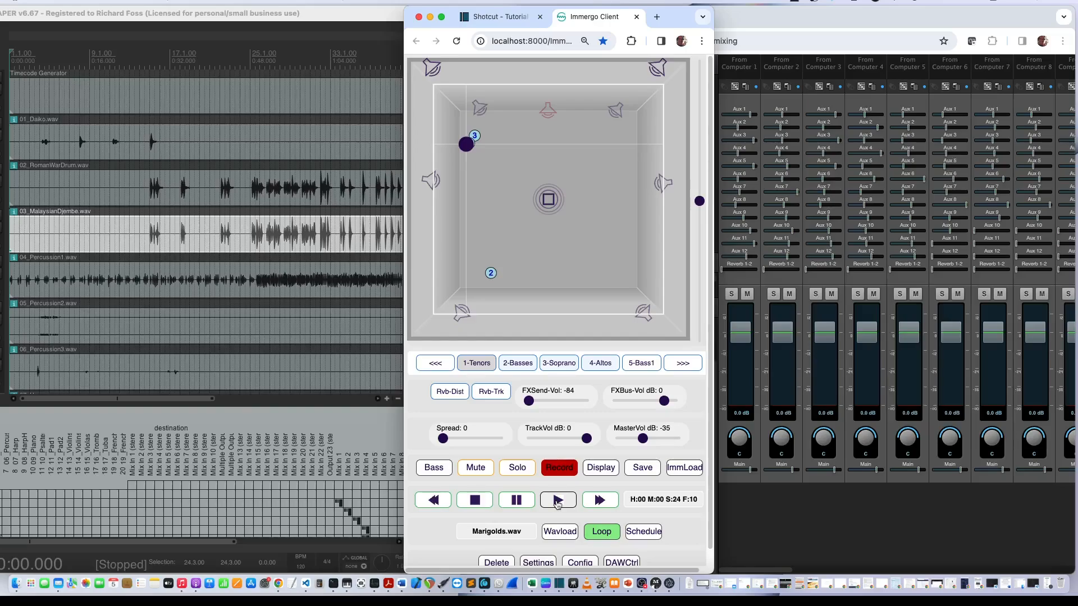
{"action": "left_click", "coordinate": [557, 502]}
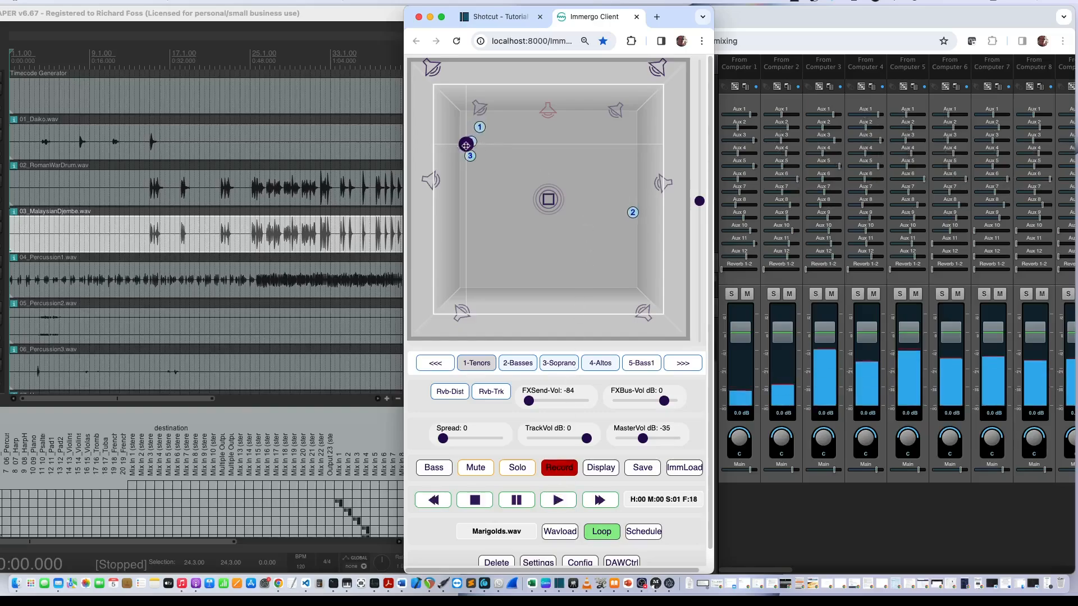
{"action": "left_click_drag", "start_coordinate": [466, 146], "coordinate": [519, 236]}
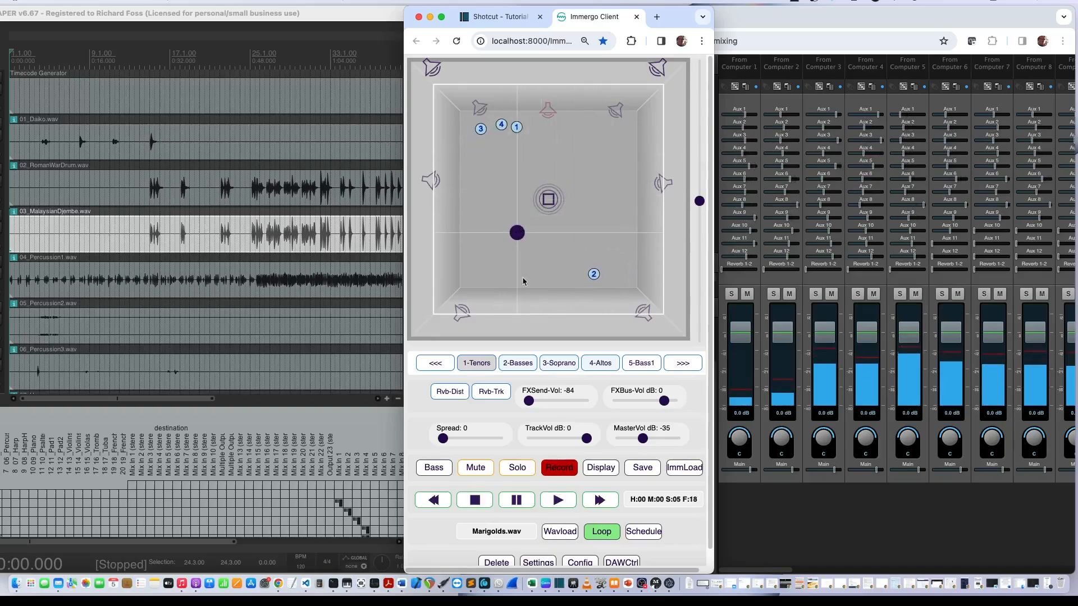
{"action": "left_click", "coordinate": [475, 500]}
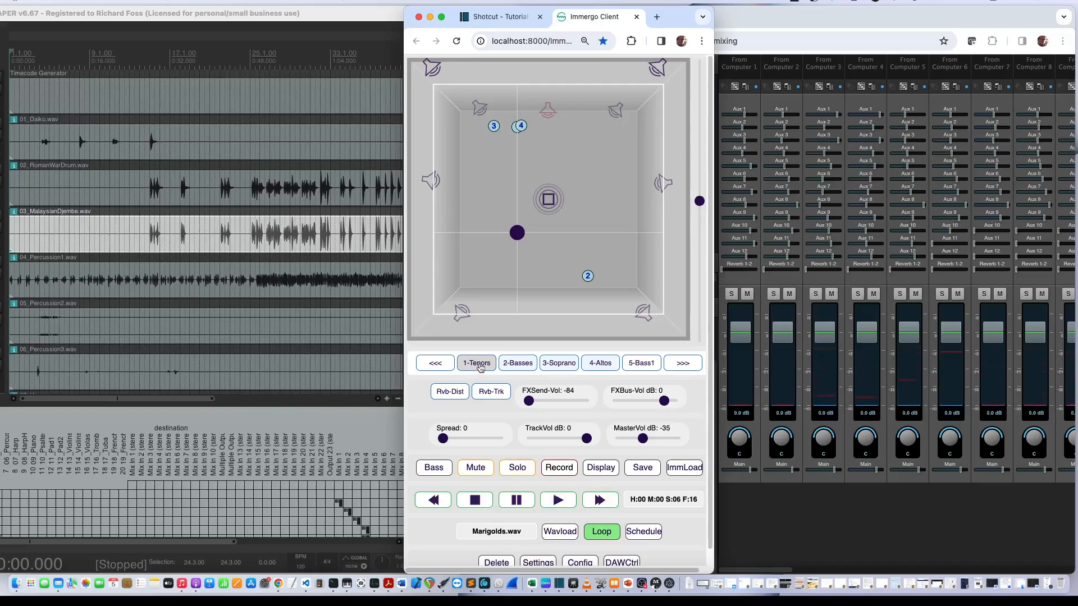
Play back the recorded Tenors movement, stop it, and save the piece under the file name Marigolds
{"action": "left_click", "coordinate": [558, 500]}
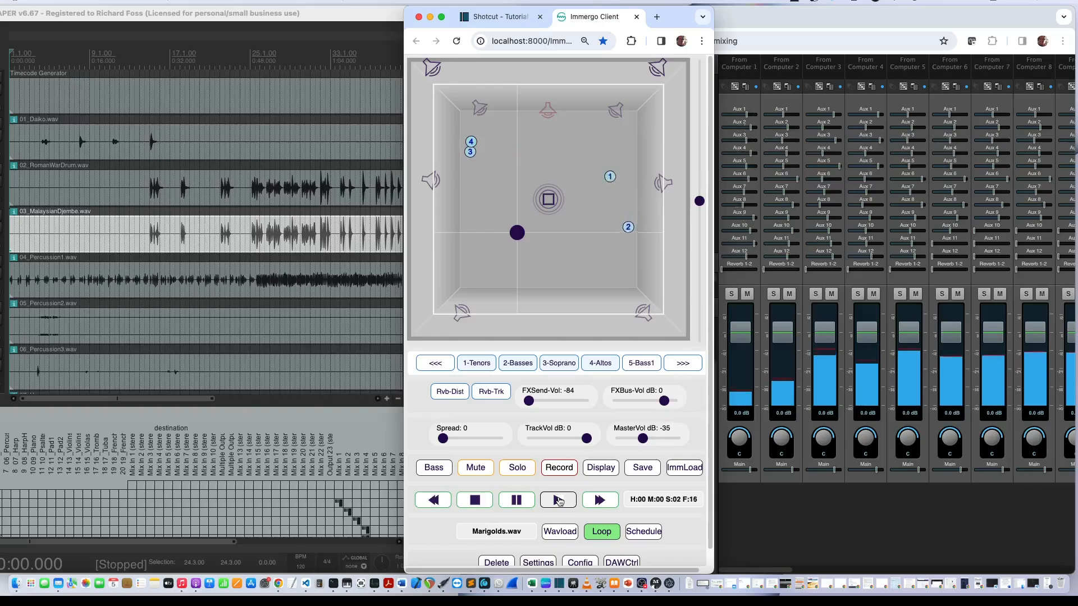
{"action": "left_click", "coordinate": [475, 499]}
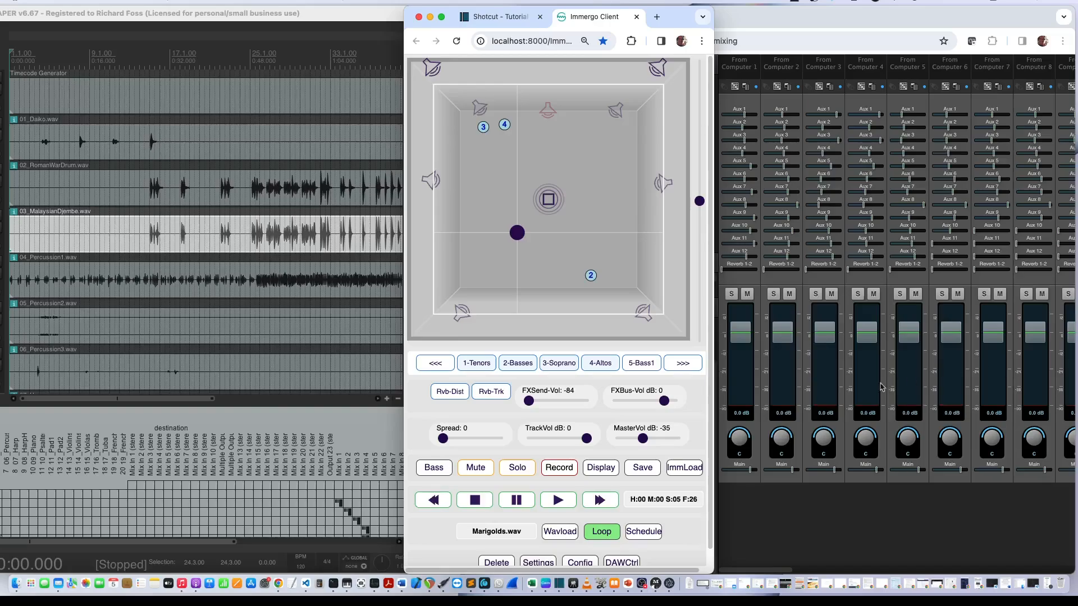
{"action": "left_click", "coordinate": [643, 467]}
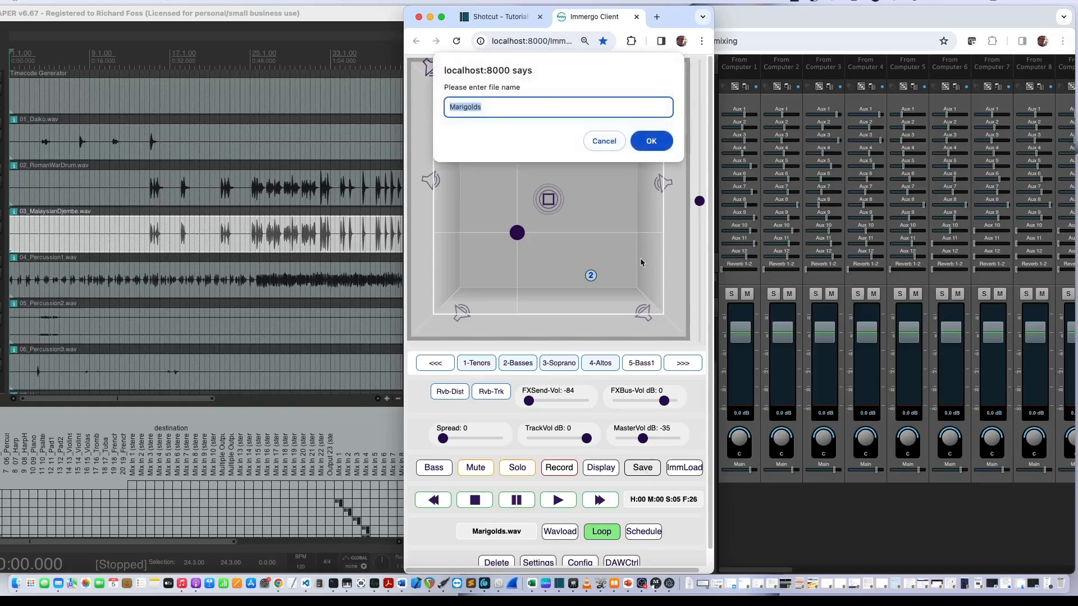
{"action": "left_click", "coordinate": [481, 104]}
{"action": "left_click", "coordinate": [650, 141]}
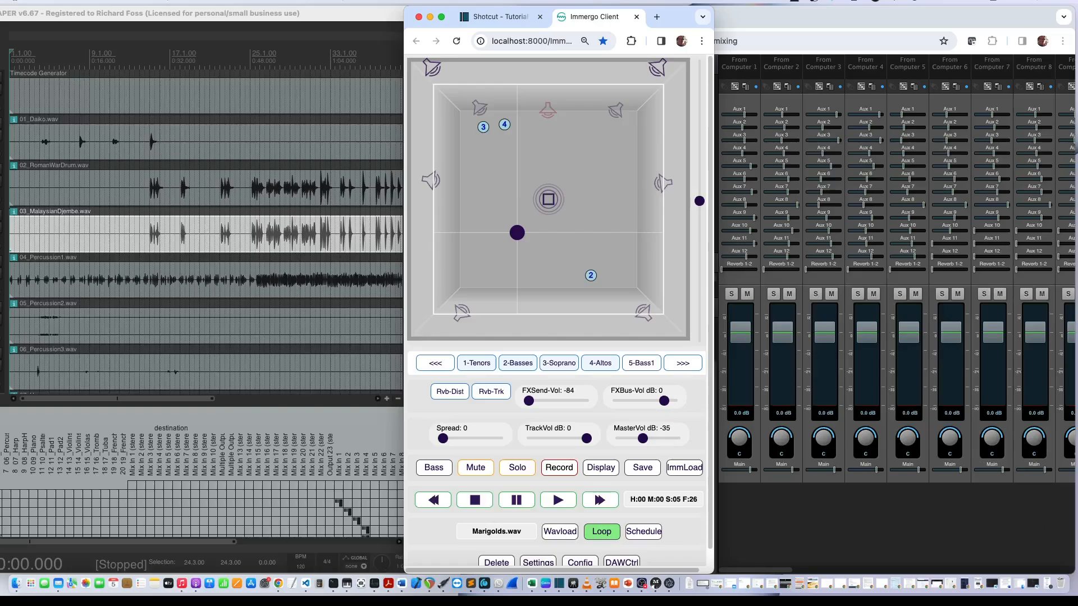
Mute track 1-Tenors and unmute it again
{"action": "left_click", "coordinate": [477, 364]}
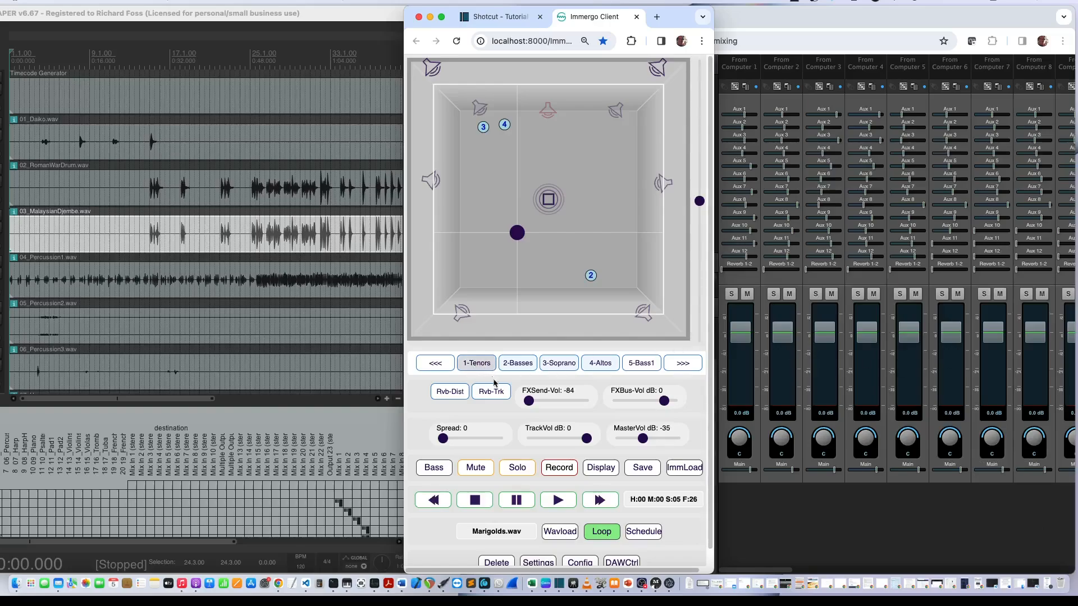
{"action": "left_click", "coordinate": [486, 466]}
{"action": "left_click", "coordinate": [477, 471]}
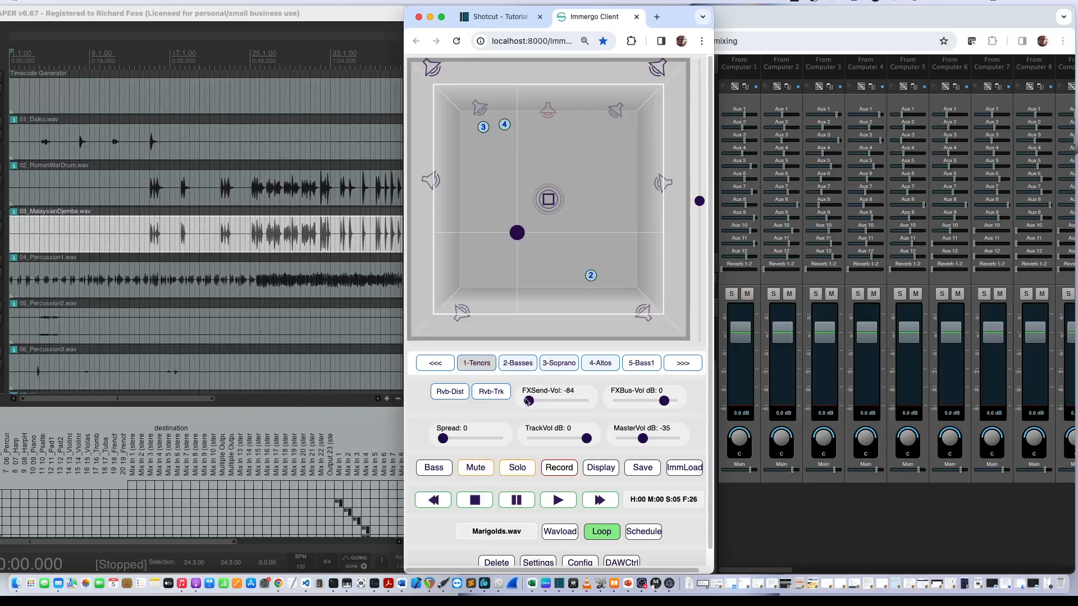
Solo track 2-Basses and release the solo again
{"action": "left_click", "coordinate": [519, 364]}
{"action": "left_click", "coordinate": [517, 468]}
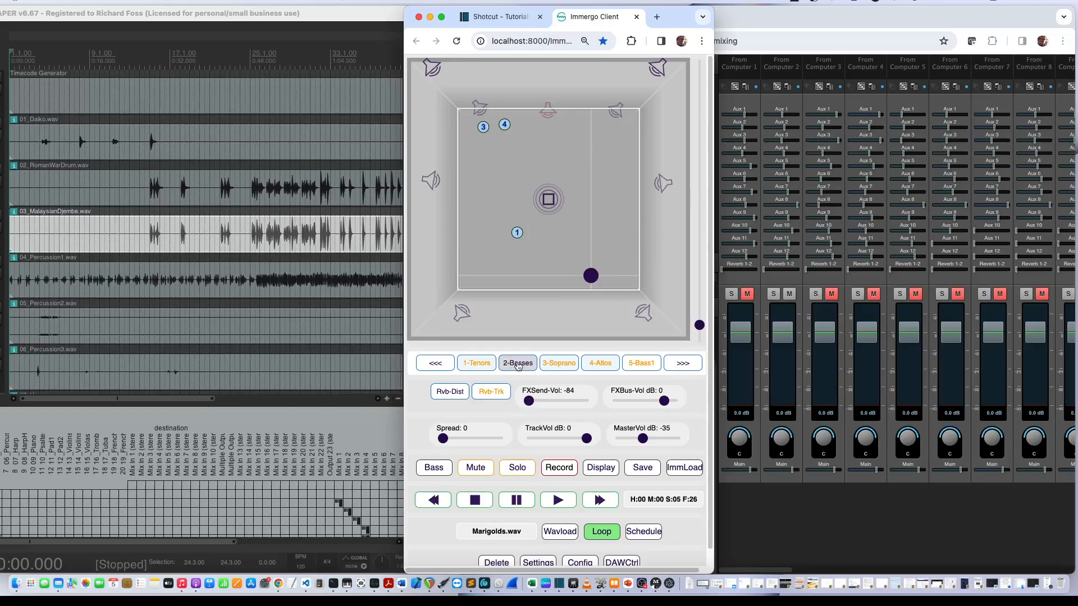
{"action": "left_click", "coordinate": [517, 469]}
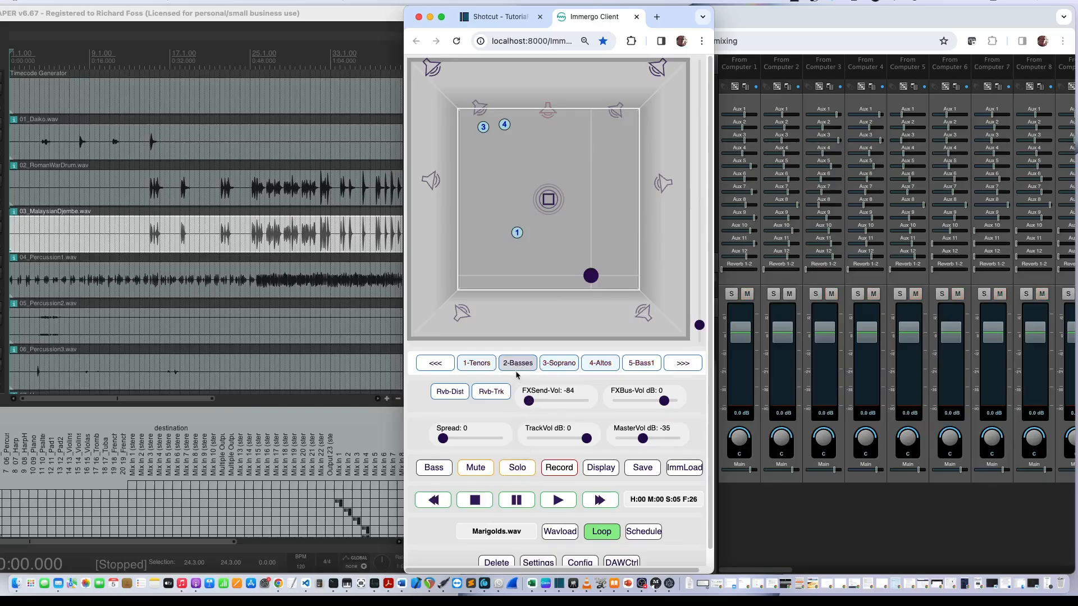
{"action": "left_click", "coordinate": [516, 369]}
{"action": "left_click", "coordinate": [559, 363]}
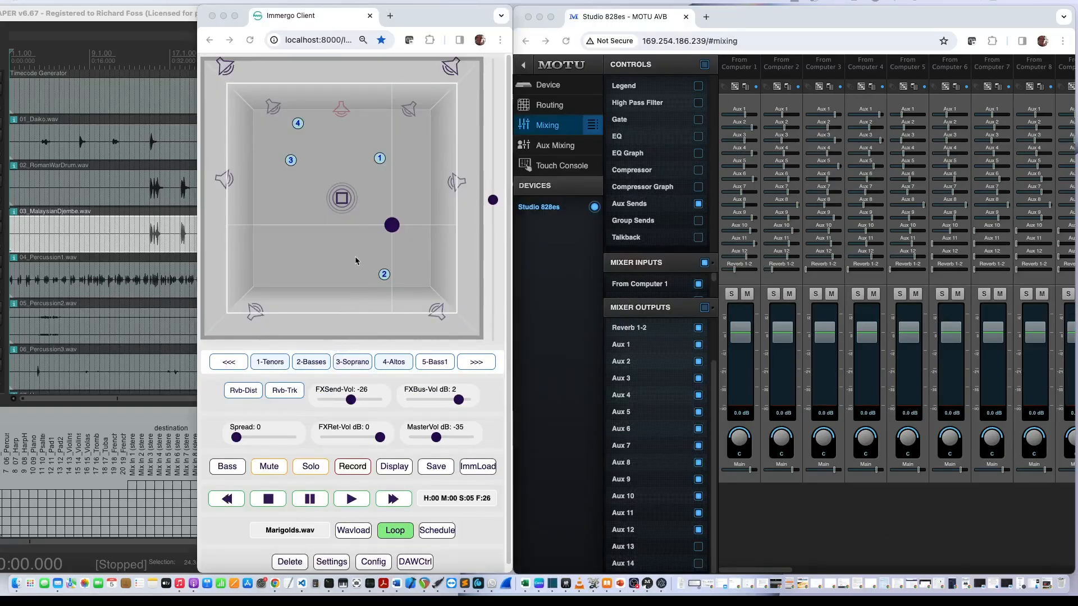
Try moving the reverb source to just in front of the listener with Rvb-Dist enabled, and disable Rvb-Dist again
{"action": "left_click", "coordinate": [237, 394]}
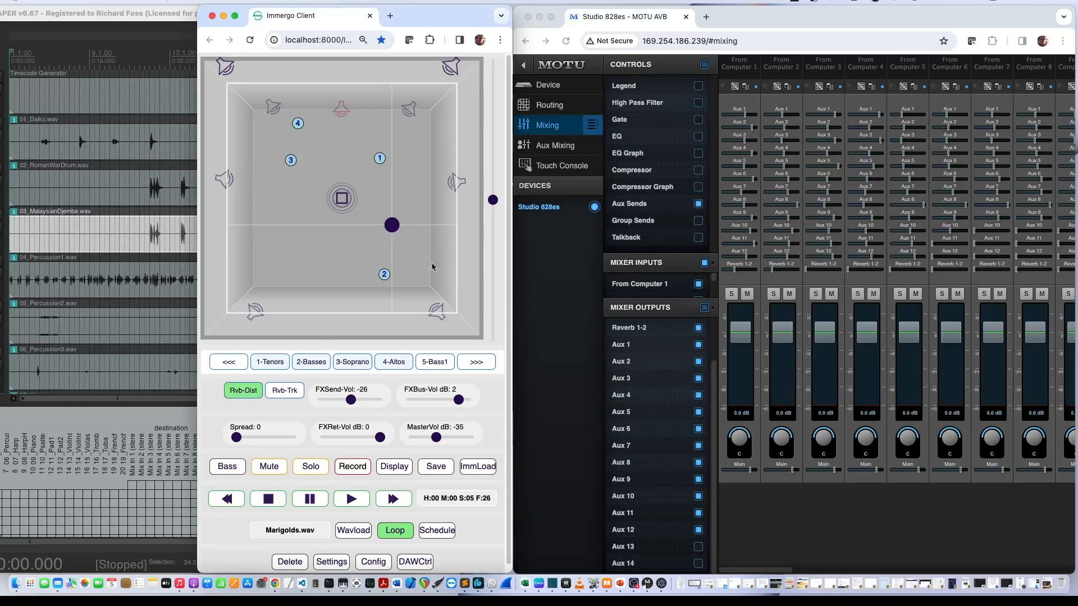
{"action": "left_click_drag", "start_coordinate": [392, 225], "coordinate": [360, 169]}
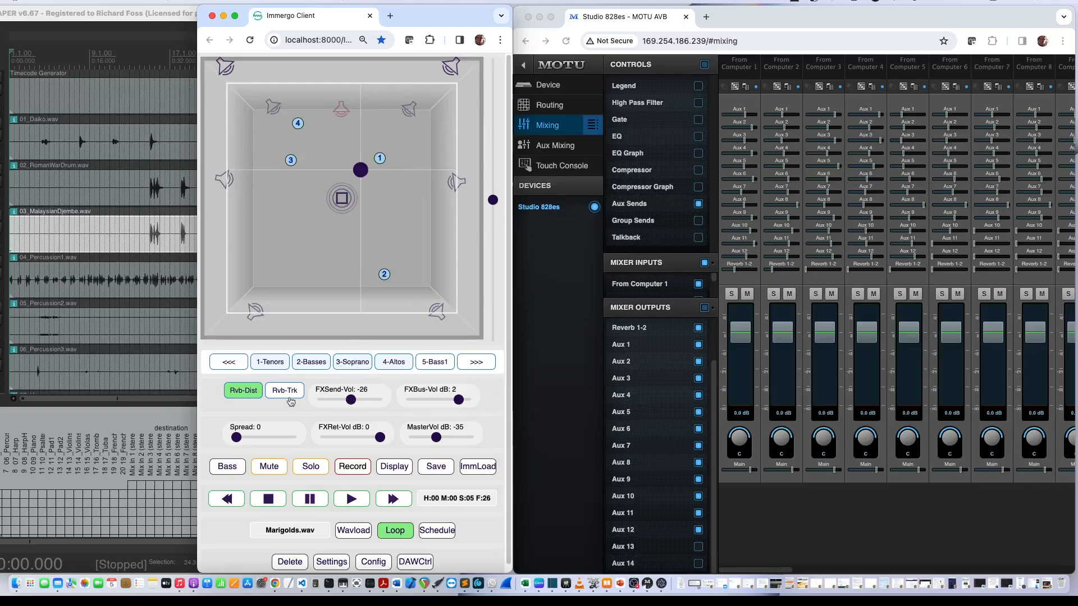
{"action": "left_click", "coordinate": [239, 392]}
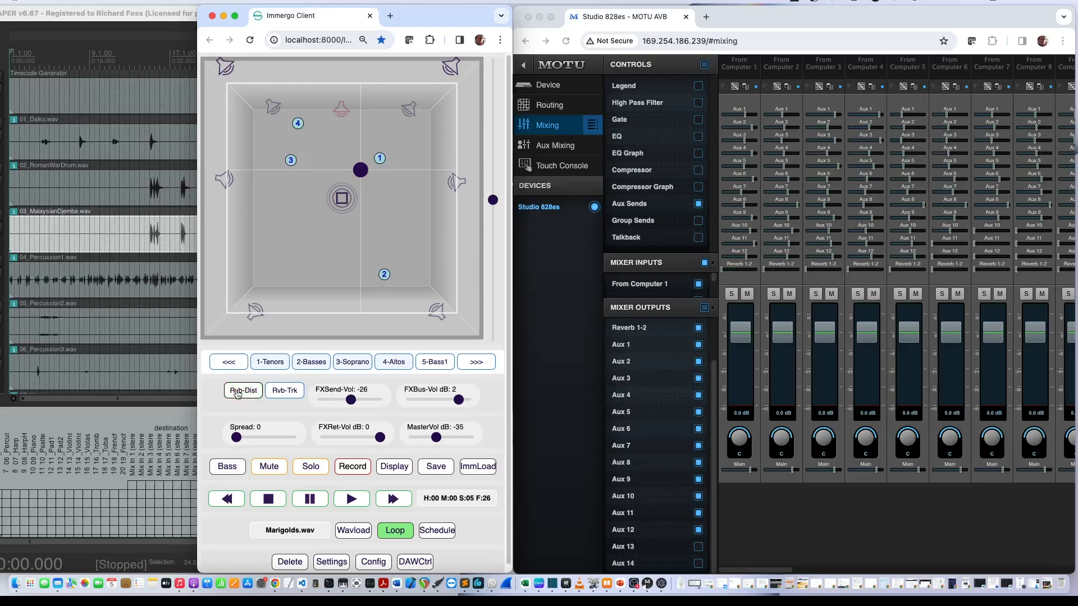
Set the FX send volume of track 1-Tenors to -36 dB
{"action": "left_click", "coordinate": [268, 363]}
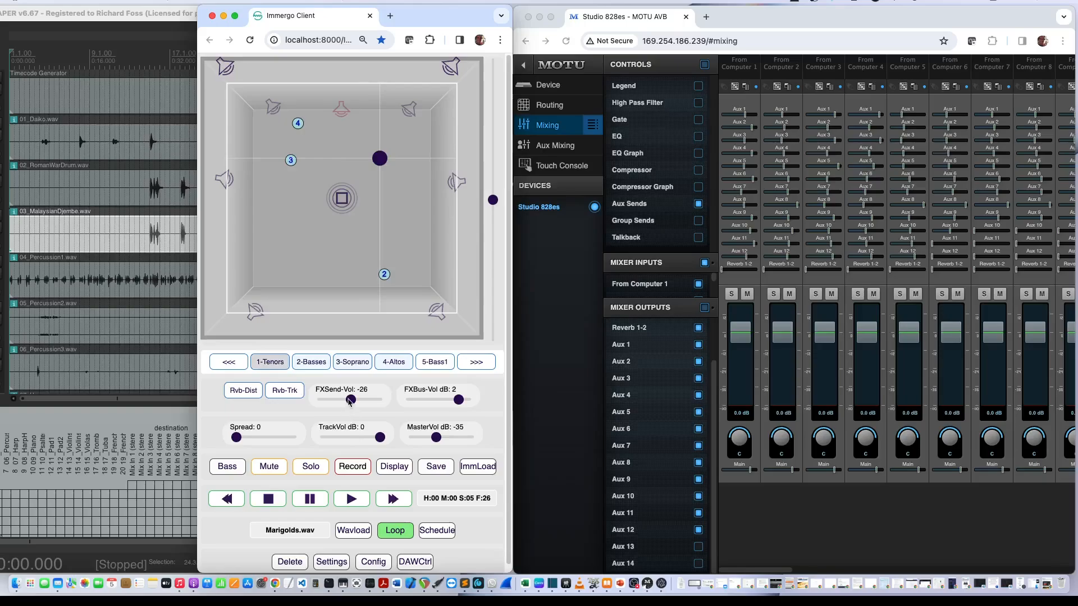
{"action": "mouse_move", "coordinate": [350, 400]}
{"action": "left_mouse_down"}
{"action": "mouse_move", "coordinate": [362, 399]}
{"action": "mouse_move", "coordinate": [350, 400]}
{"action": "left_mouse_up"}
{"action": "mouse_move", "coordinate": [349, 401]}
{"action": "left_mouse_down"}
{"action": "mouse_move", "coordinate": [362, 405]}
{"action": "mouse_move", "coordinate": [344, 398]}
{"action": "left_mouse_up"}
{"action": "left_click", "coordinate": [311, 362]}
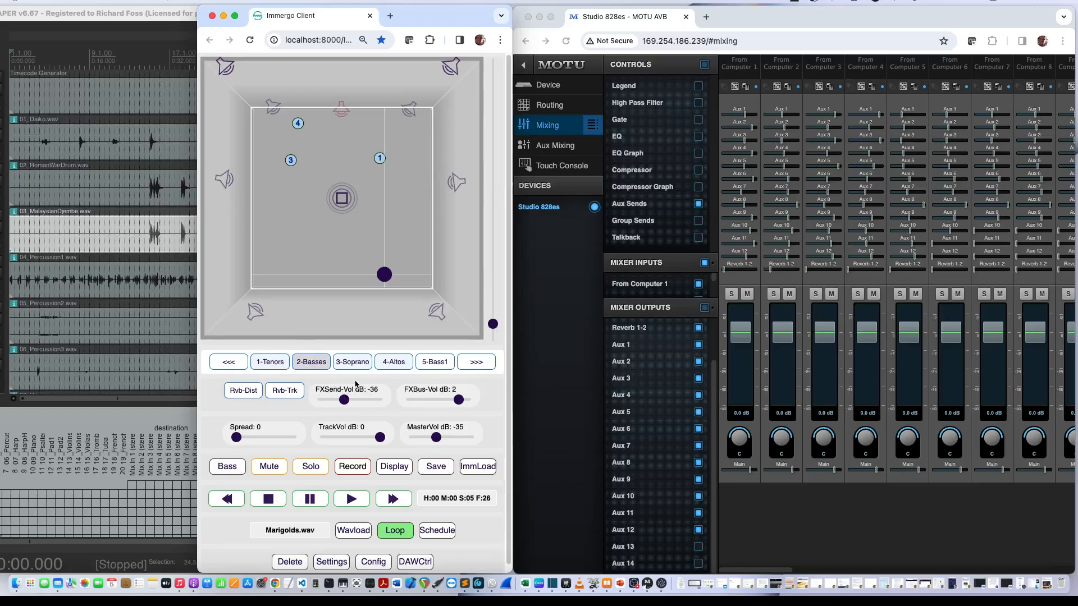
{"action": "left_click", "coordinate": [314, 366]}
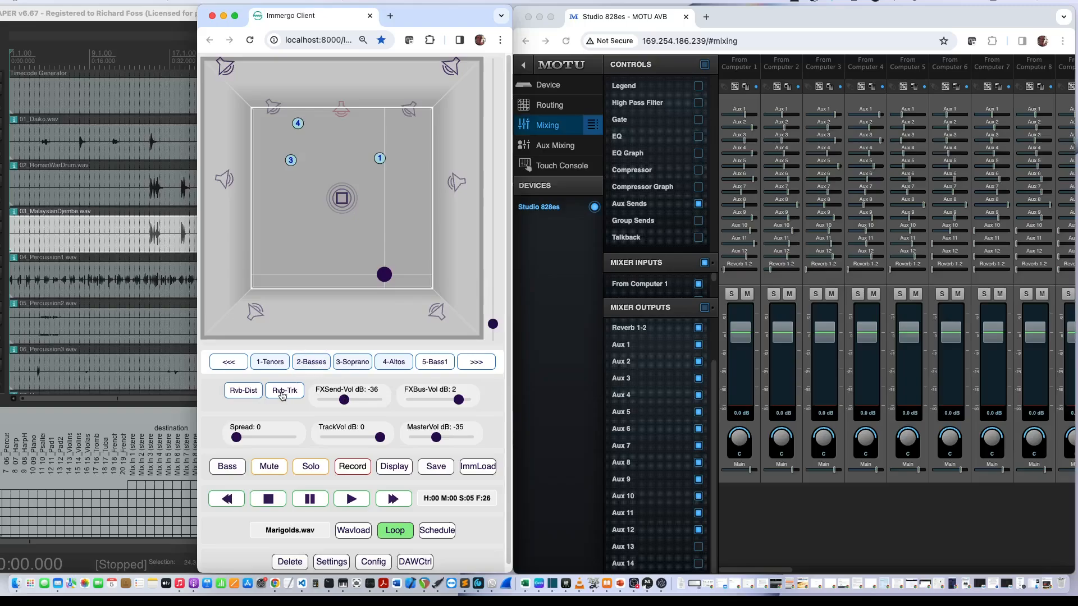
Select the reverb track and move its source across the room to just behind and left of the listener
{"action": "left_click", "coordinate": [284, 395]}
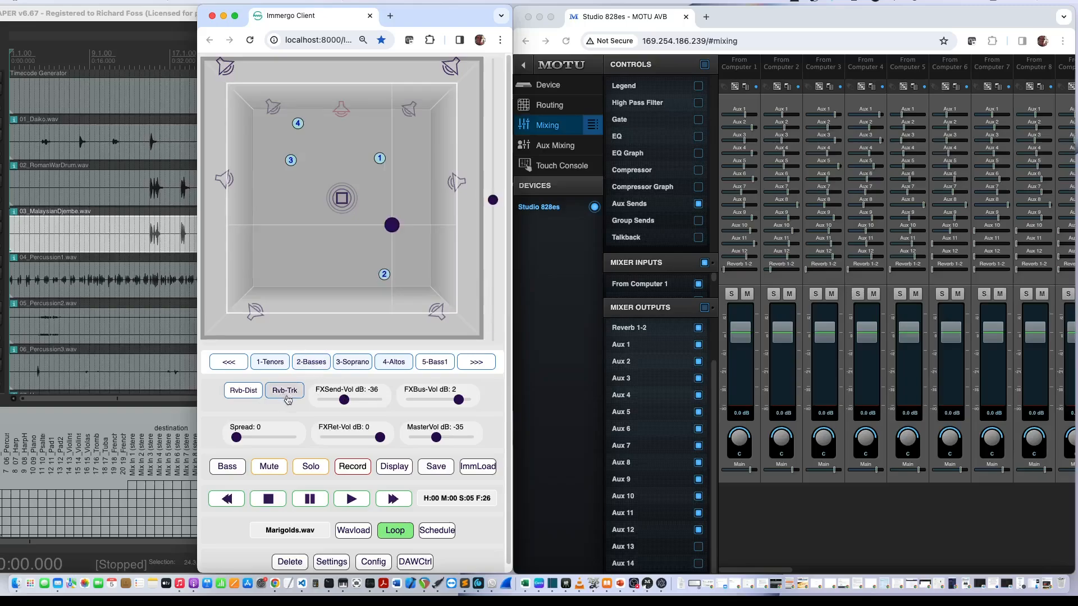
{"action": "left_click_drag", "start_coordinate": [394, 225], "coordinate": [312, 220]}
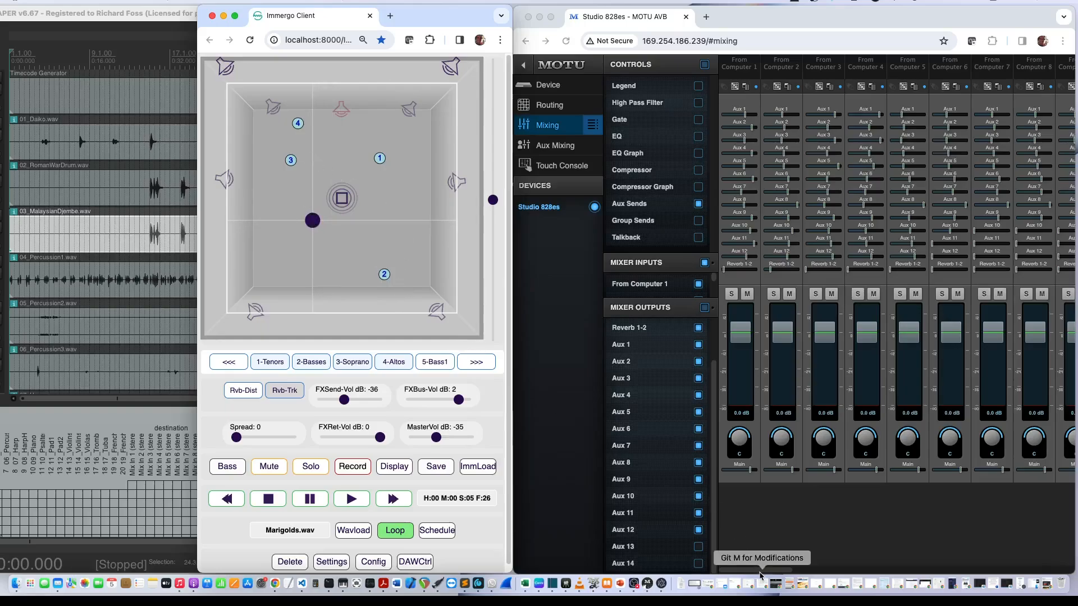
With the Reverb channel in view in the MOTU mixer, move the reverb source farther left and set the FX bus volume to -14 dB
{"action": "left_click", "coordinate": [817, 572]}
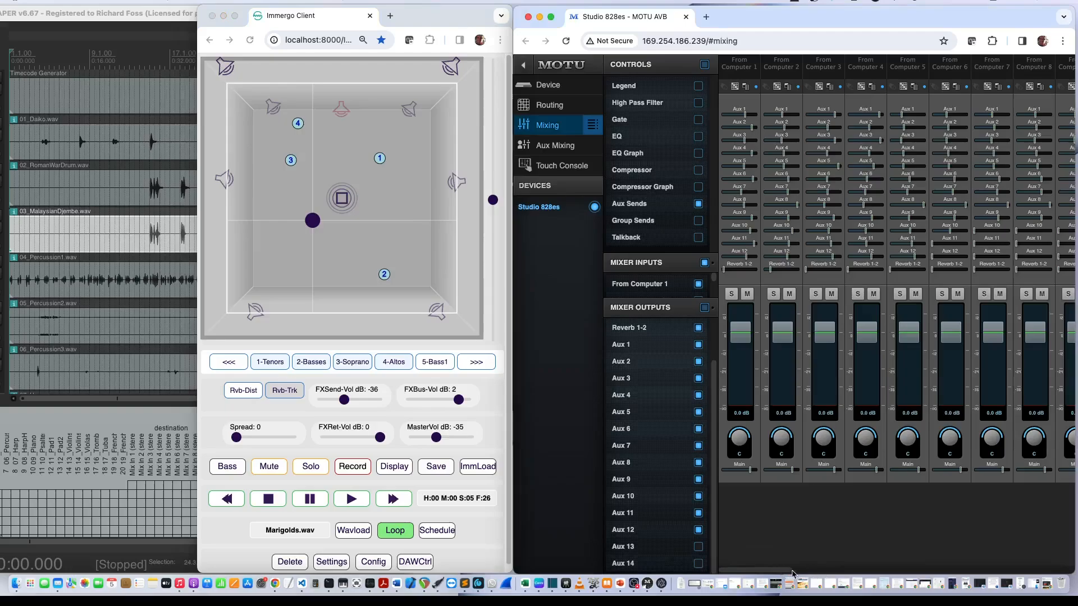
{"action": "left_click_drag", "start_coordinate": [793, 573], "coordinate": [971, 572]}
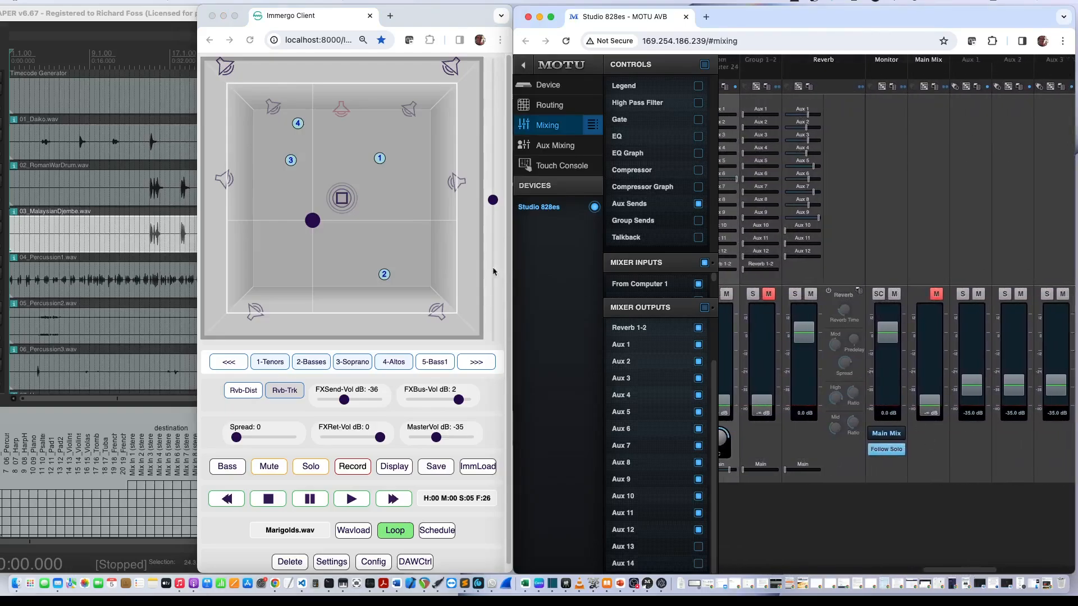
{"action": "left_click", "coordinate": [313, 222]}
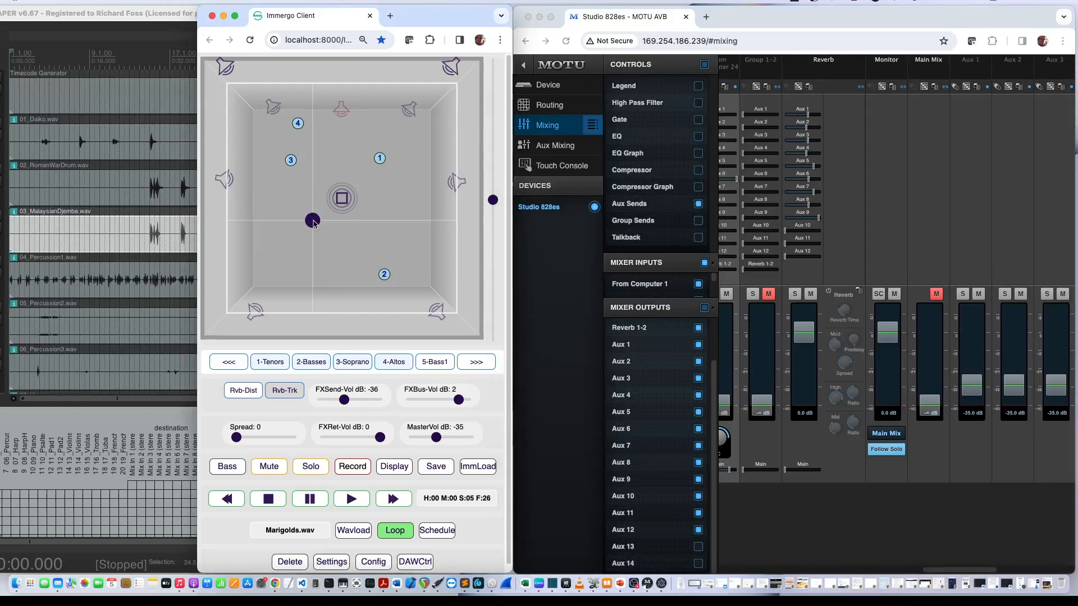
{"action": "left_click_drag", "start_coordinate": [312, 221], "coordinate": [283, 218]}
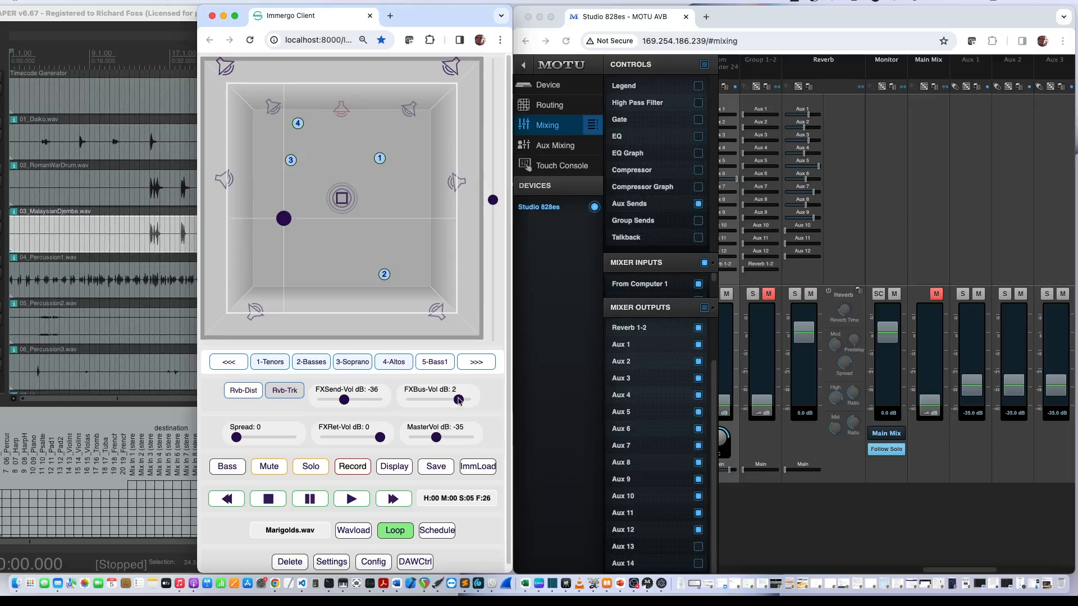
{"action": "mouse_move", "coordinate": [459, 400]}
{"action": "left_mouse_down"}
{"action": "mouse_move", "coordinate": [434, 400]}
{"action": "mouse_move", "coordinate": [447, 399]}
{"action": "left_mouse_up"}
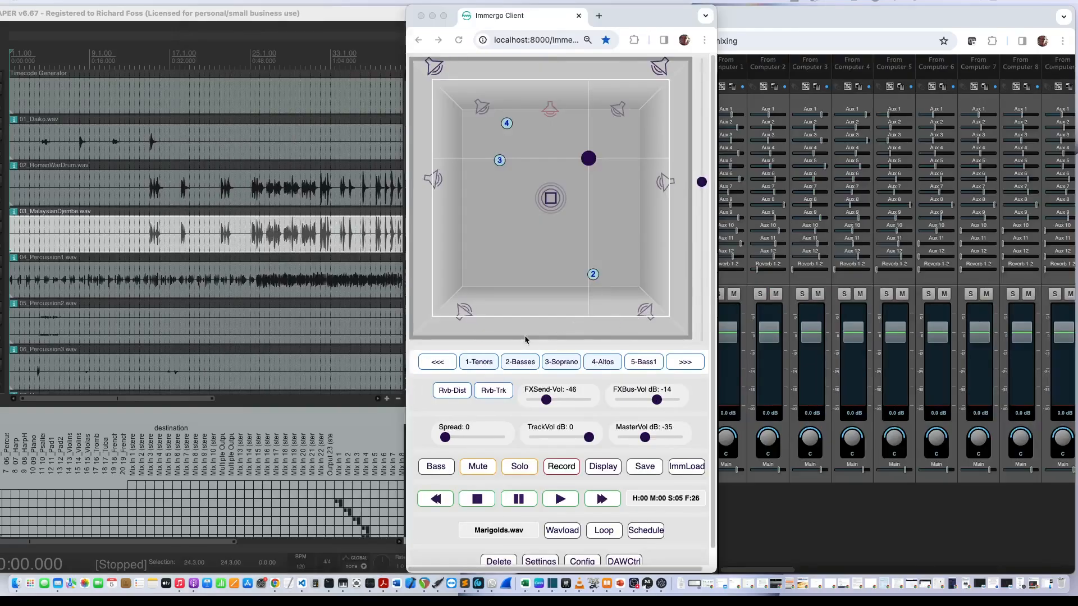
Open the settings and view the rename prompt for track 1-Tenors, dismissing it without a new name
{"action": "left_click", "coordinate": [540, 562]}
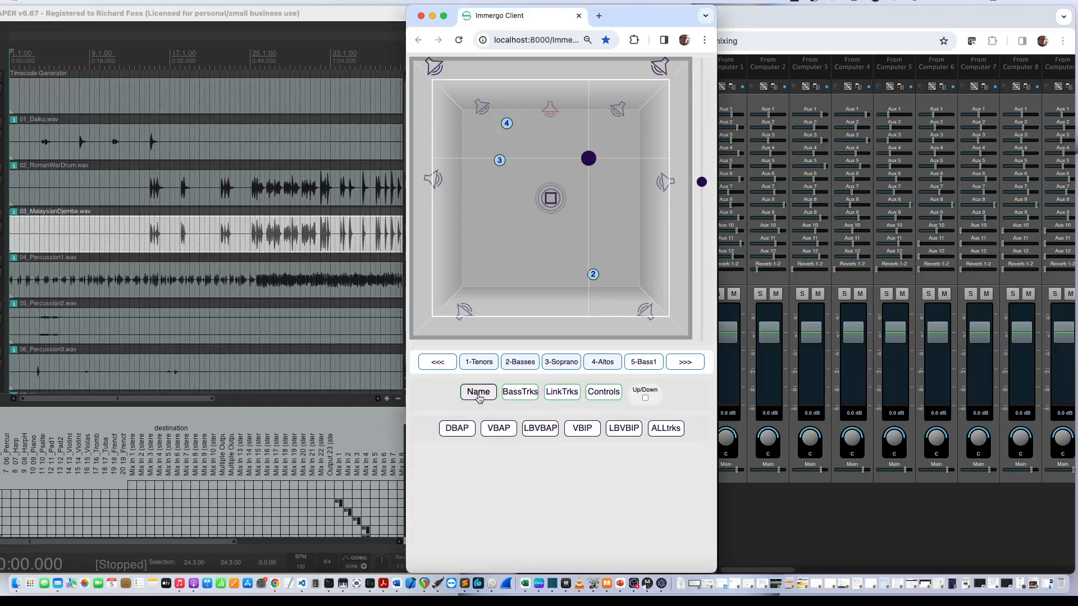
{"action": "left_click", "coordinate": [479, 364]}
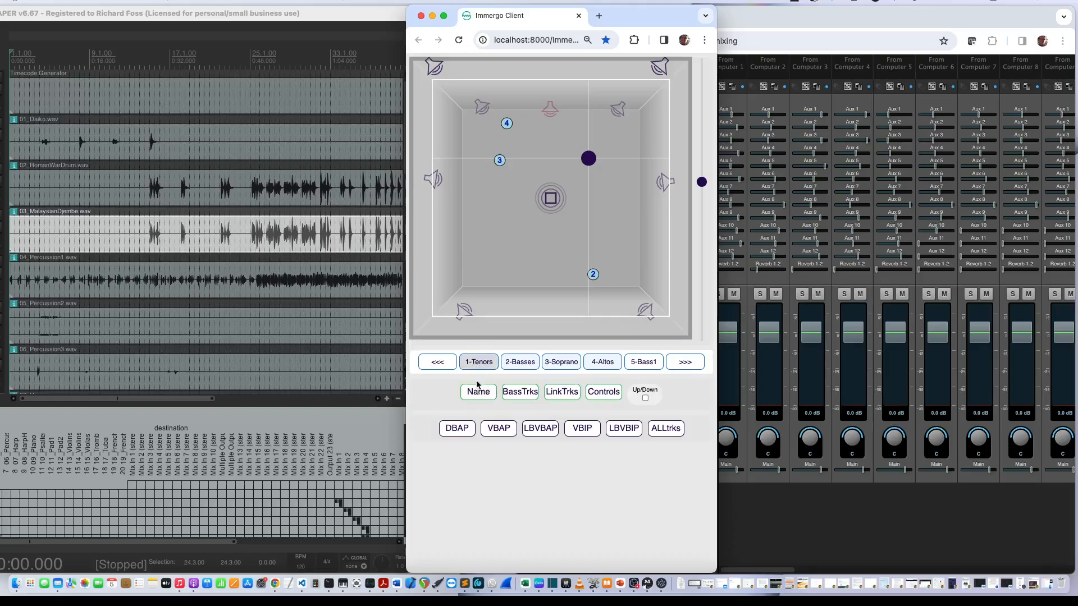
{"action": "left_click", "coordinate": [478, 393]}
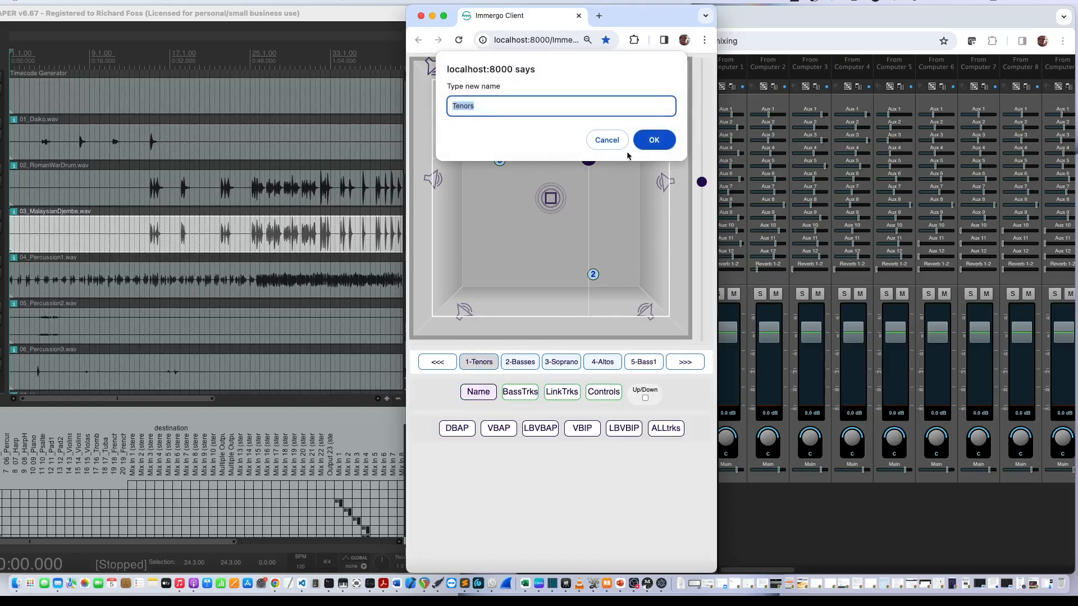
{"action": "left_click", "coordinate": [607, 140]}
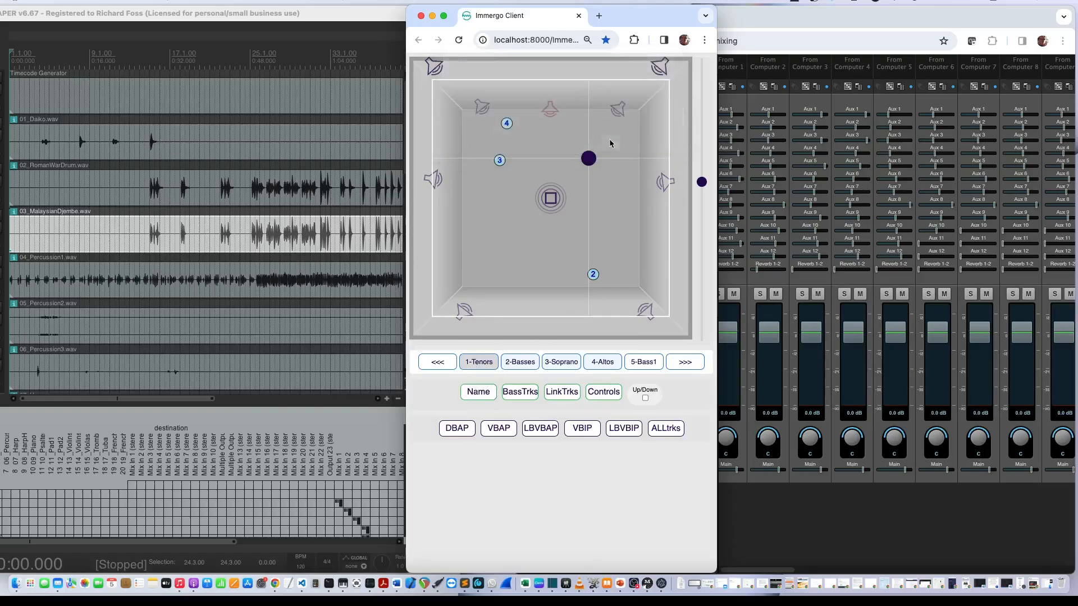
Mark 2-Basses and 5-Bass1 as bass tracks
{"action": "left_click", "coordinate": [516, 395]}
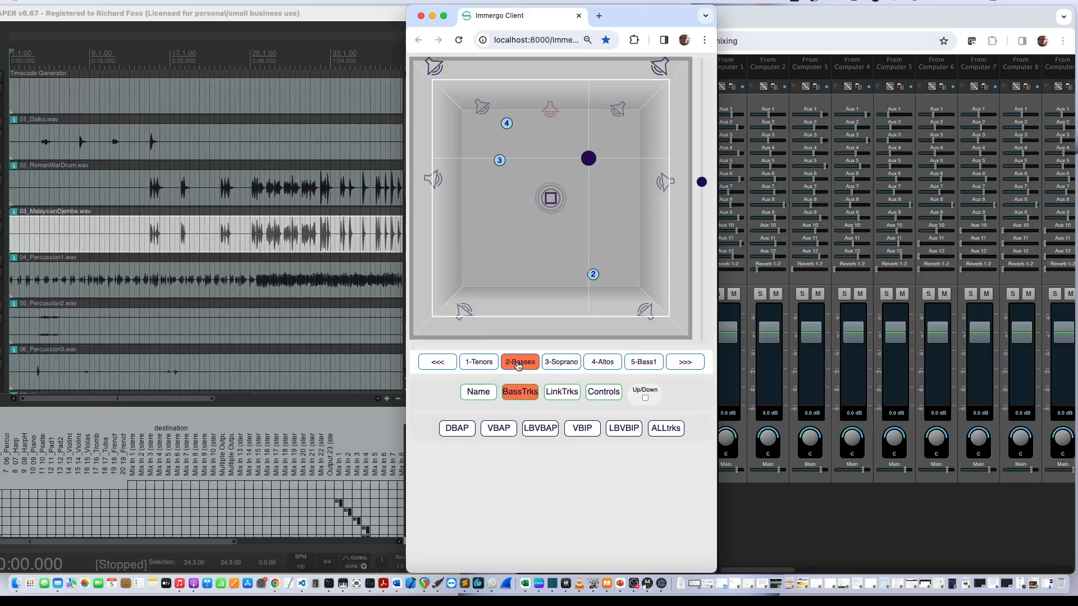
{"action": "left_click", "coordinate": [645, 366]}
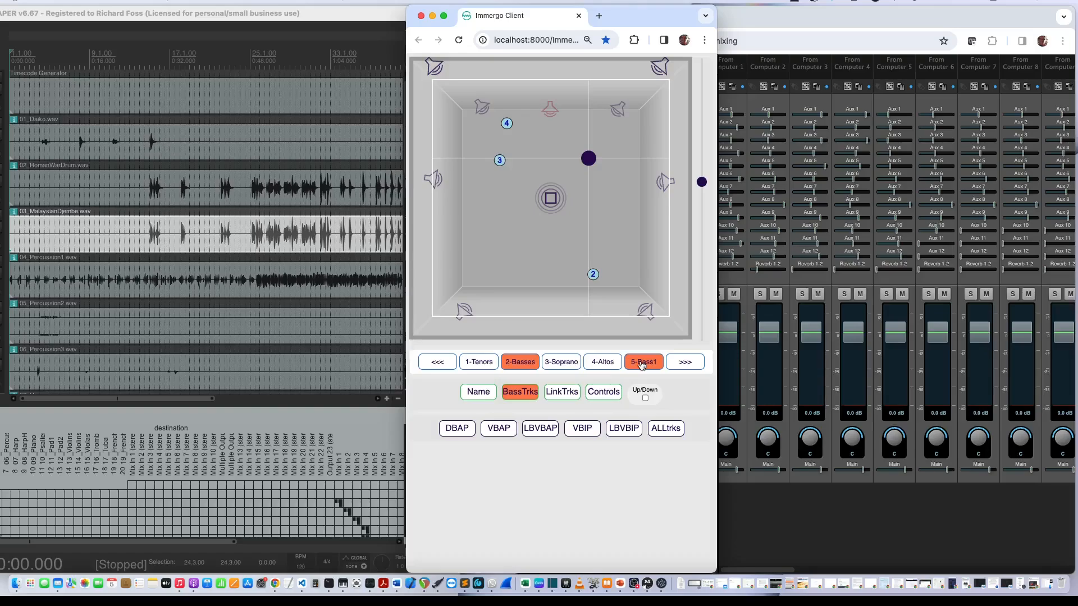
Link track 3-Soprano to 1-Tenors, and raise the 1-Tenors source slightly with Up/Down enabled
{"action": "left_click", "coordinate": [556, 393]}
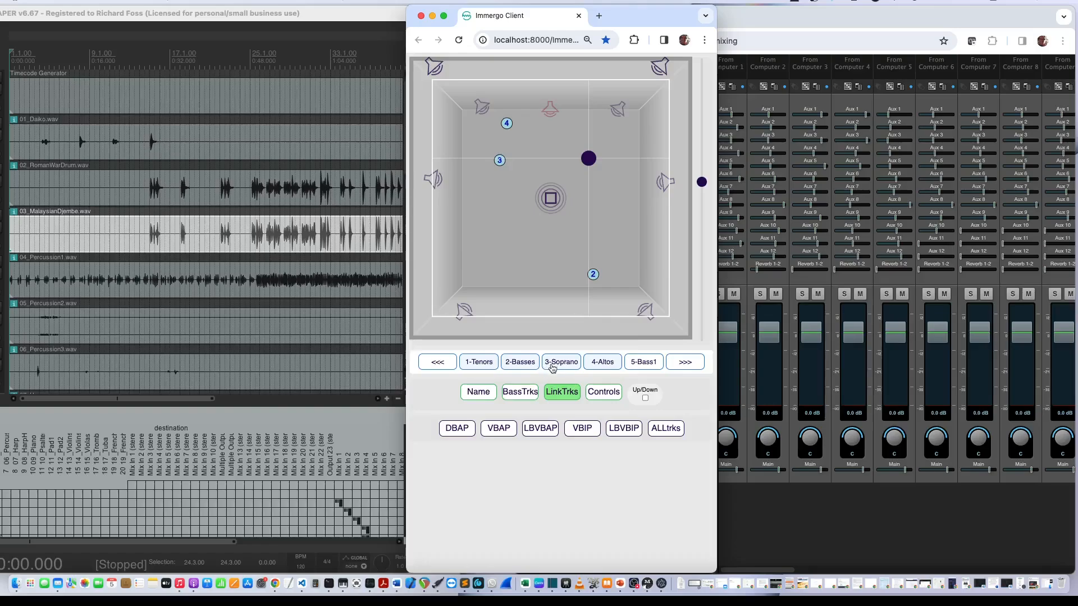
{"action": "left_click", "coordinate": [475, 363]}
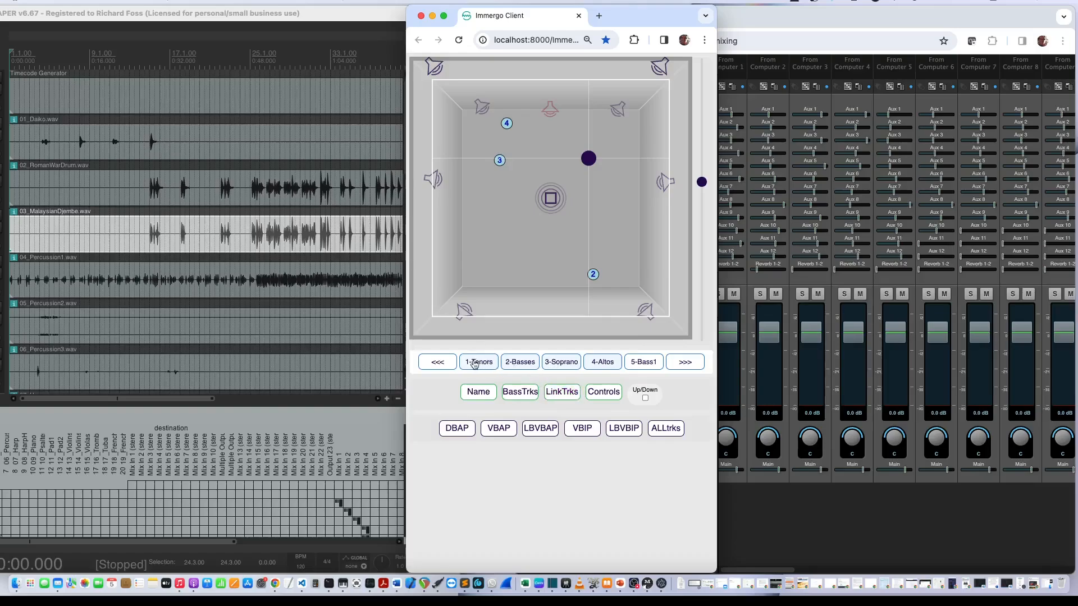
{"action": "left_click", "coordinate": [562, 392]}
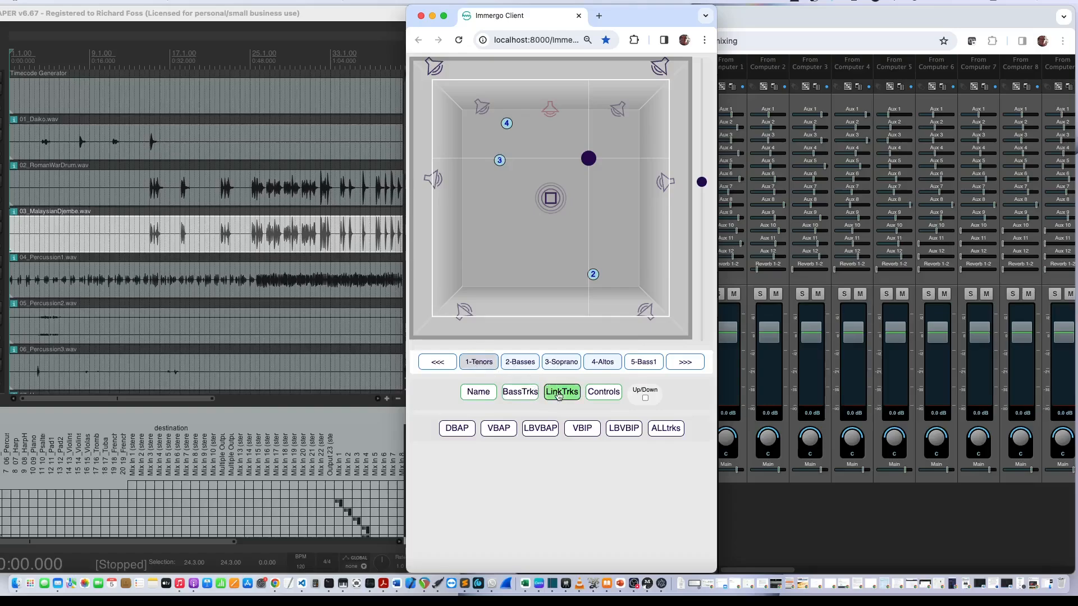
{"action": "left_click", "coordinate": [563, 365]}
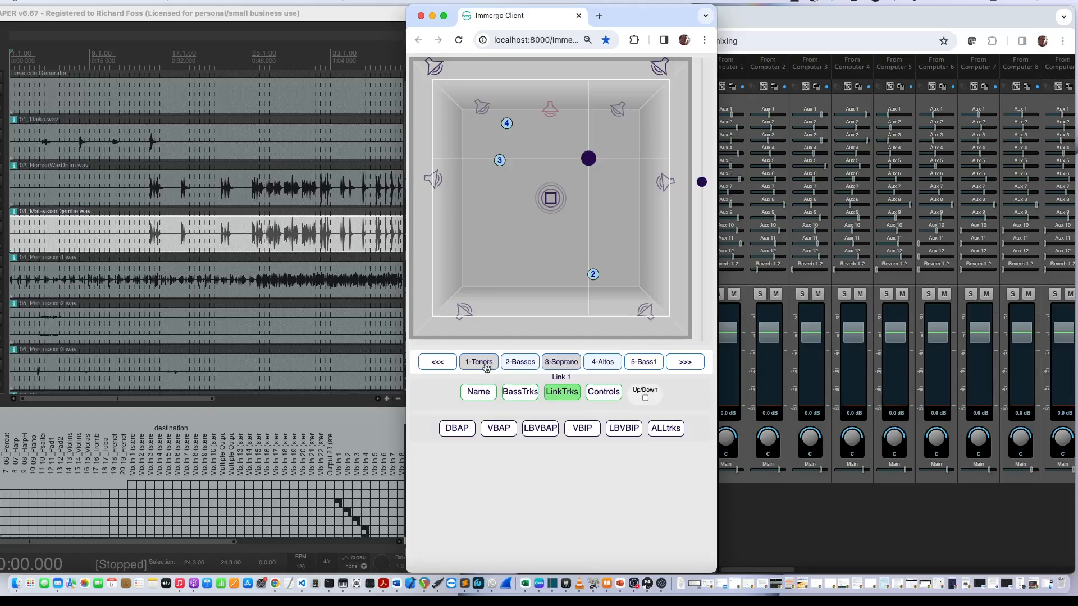
{"action": "left_click", "coordinate": [558, 363]}
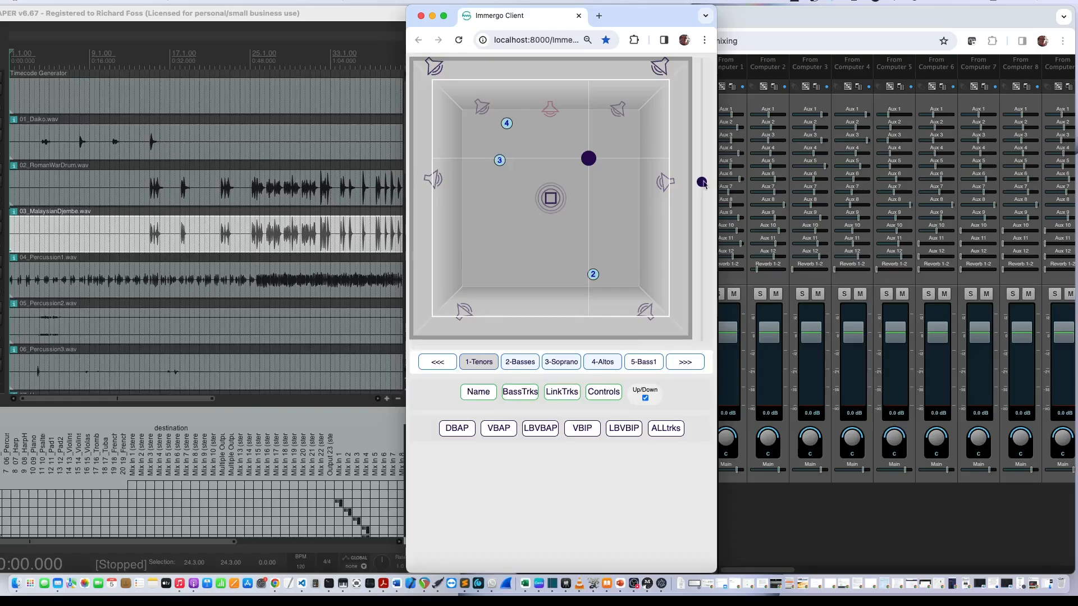
{"action": "mouse_move", "coordinate": [702, 183]}
{"action": "left_mouse_down"}
{"action": "mouse_move", "coordinate": [702, 221]}
{"action": "mouse_move", "coordinate": [703, 173]}
{"action": "left_mouse_up"}
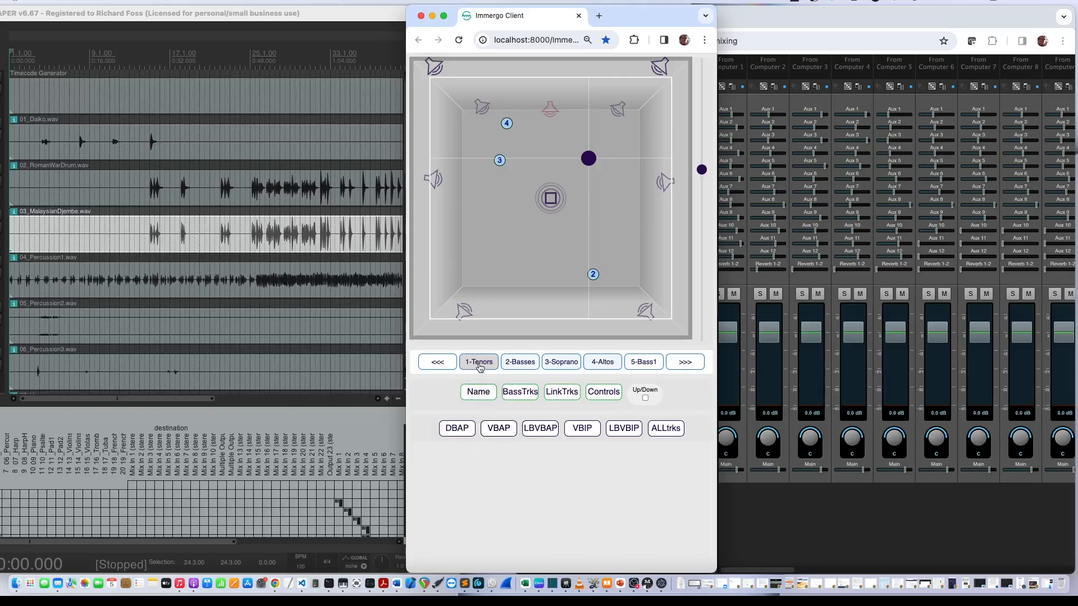
Assign the VBAP rendering algorithm to 2-Basses and 4-Altos, and review which tracks use DBAP
{"action": "left_click", "coordinate": [457, 429]}
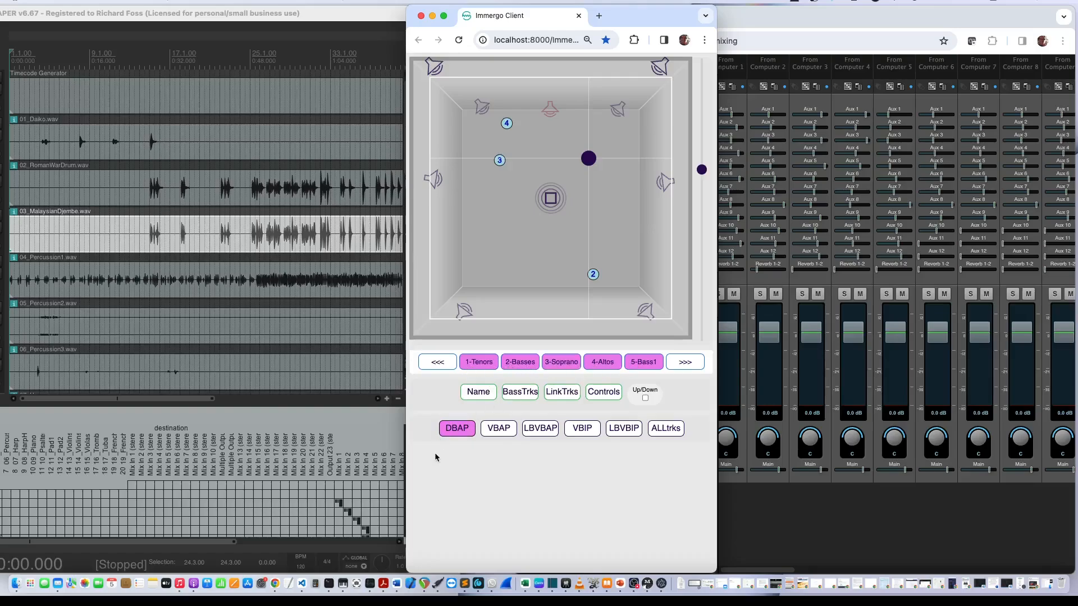
{"action": "left_click", "coordinate": [502, 429]}
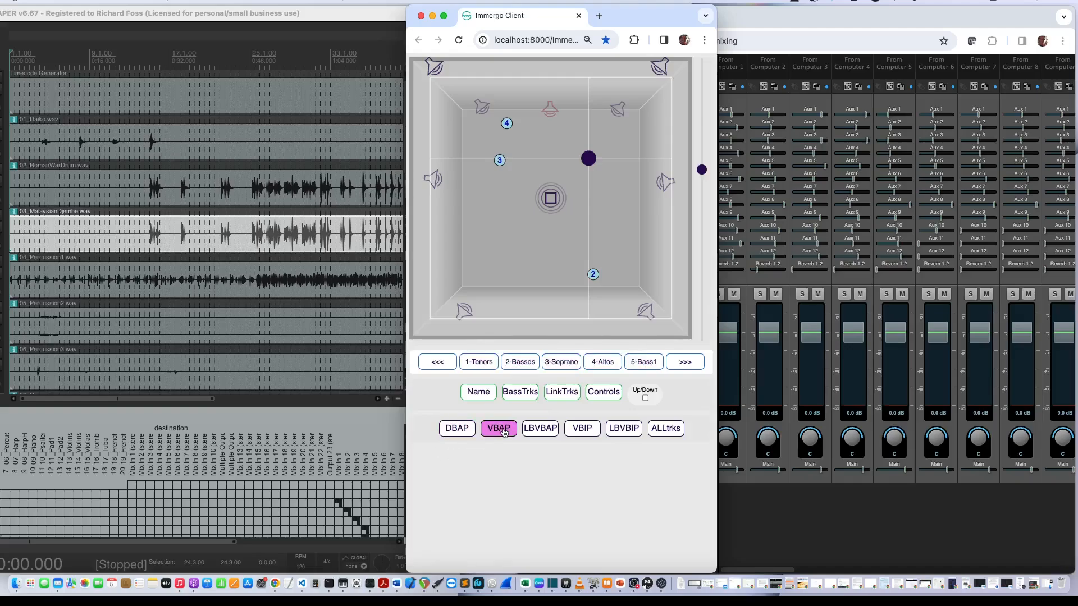
{"action": "left_click", "coordinate": [524, 364]}
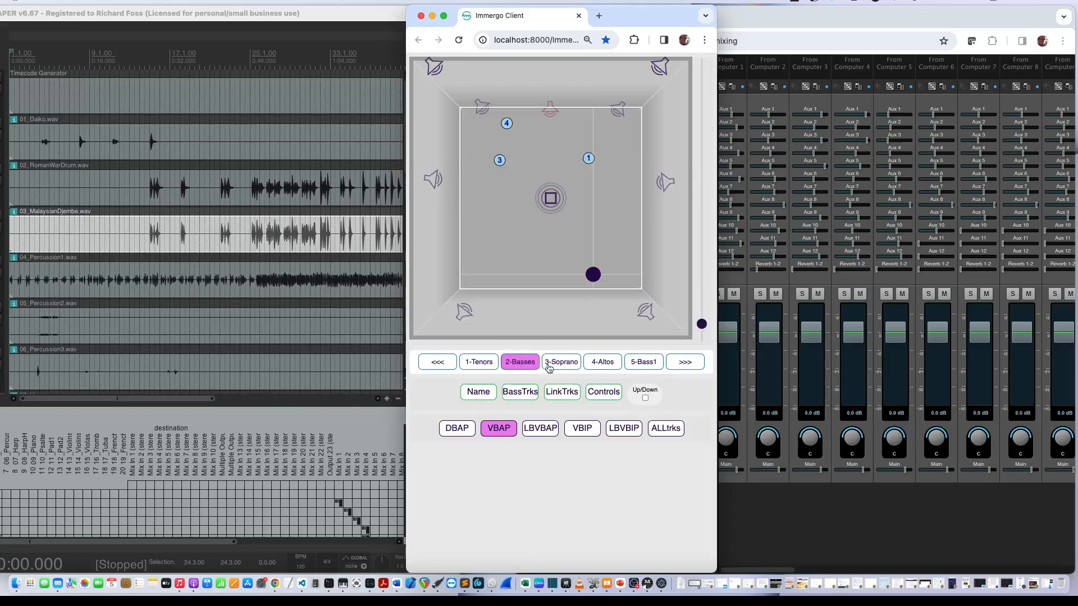
{"action": "left_click", "coordinate": [603, 363]}
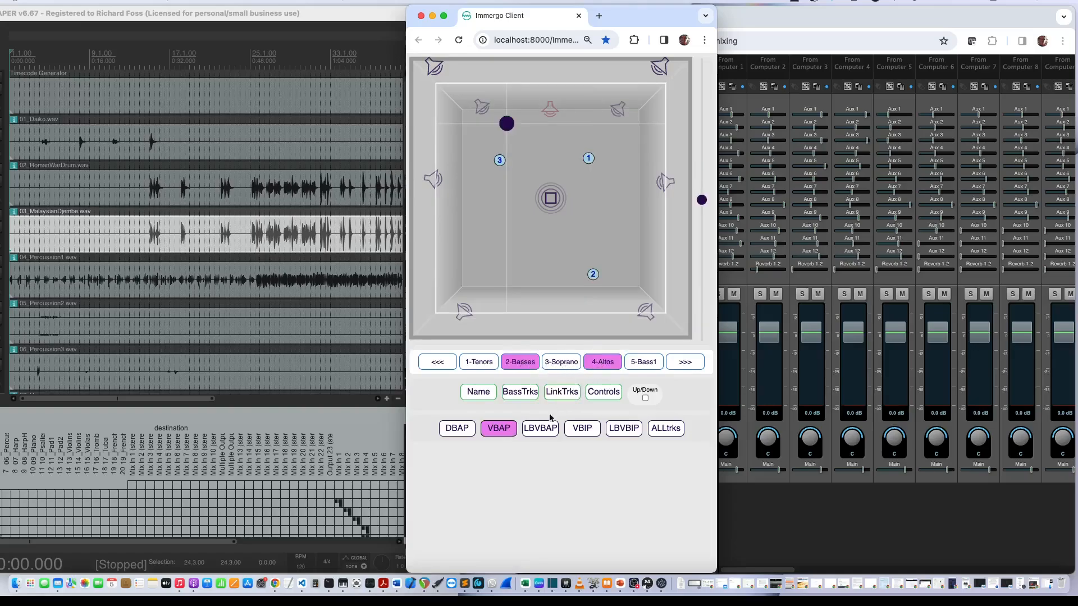
{"action": "left_click", "coordinate": [458, 430]}
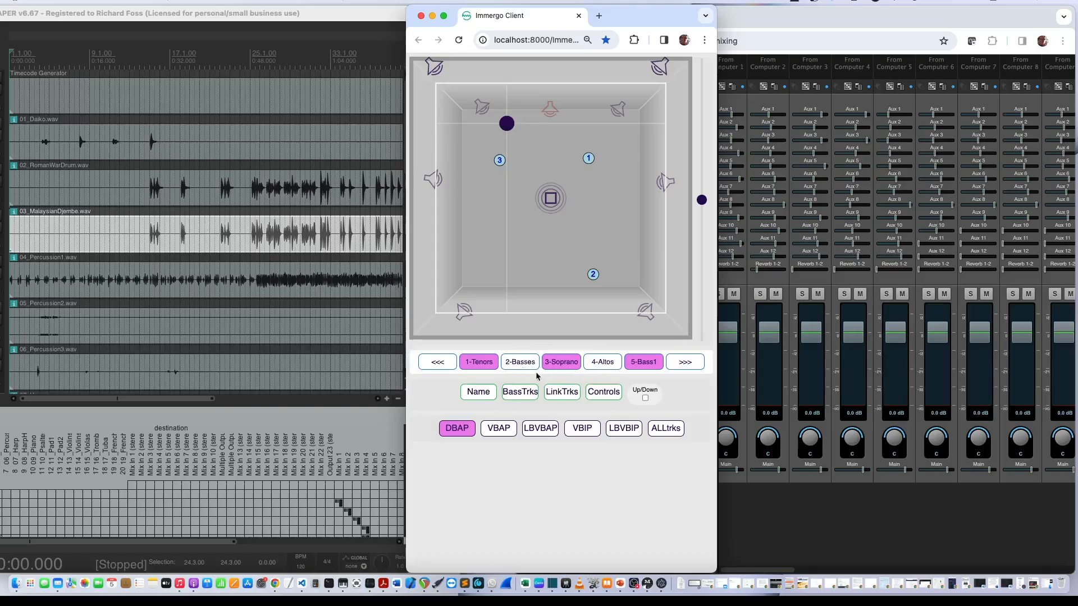
Apply the LBVBAP rendering algorithm to all tracks
{"action": "left_click", "coordinate": [539, 431]}
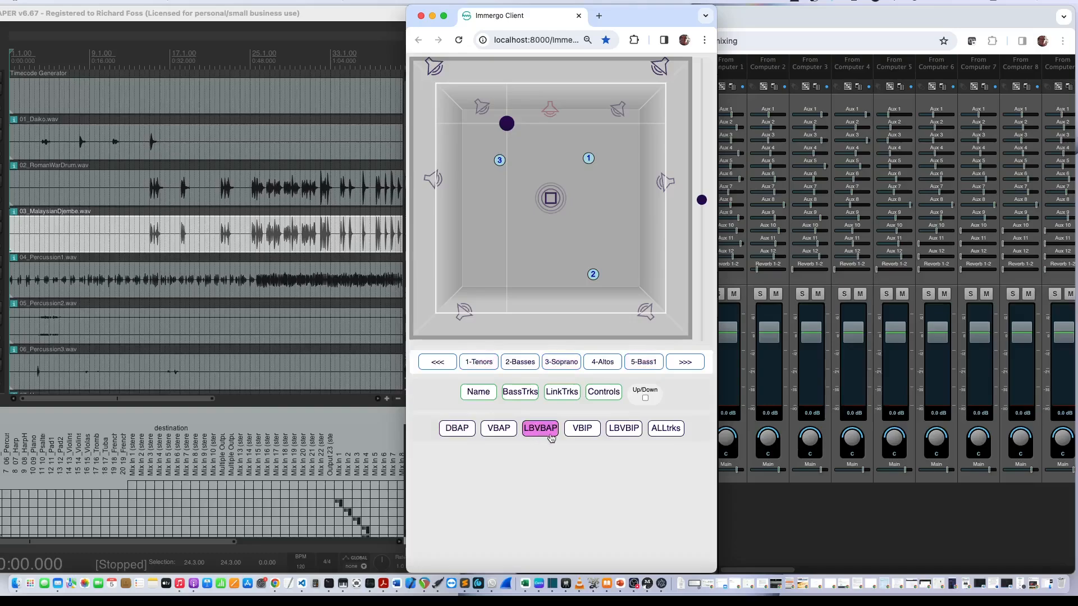
{"action": "left_click", "coordinate": [663, 430]}
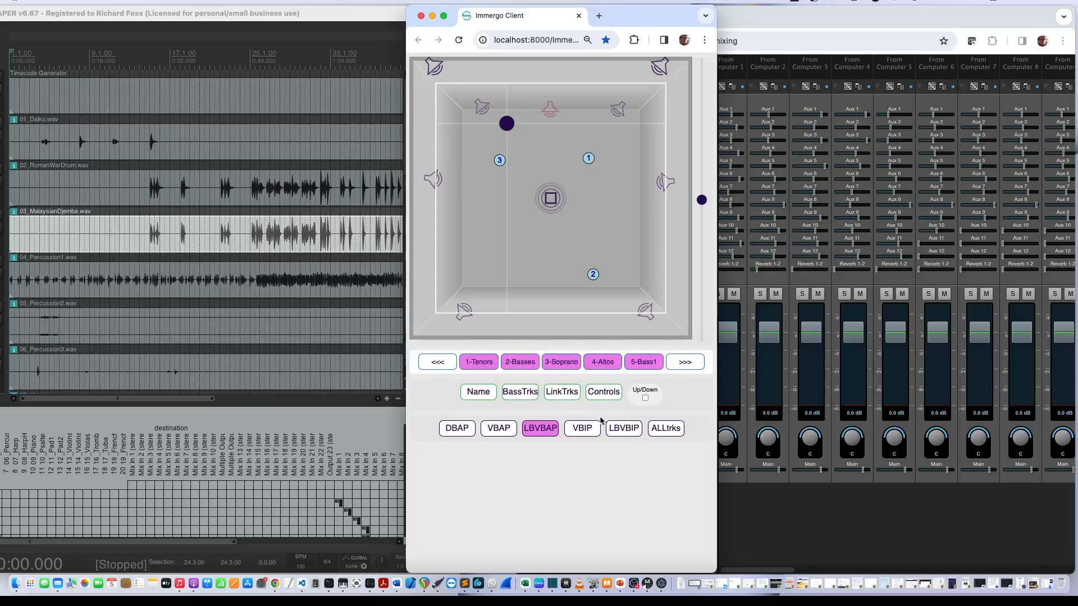
Switch to the Immergo Server and choose Documents/Immergo/WorkingFolder-Demo as the working folder
{"action": "key", "text": "super+Tab"}
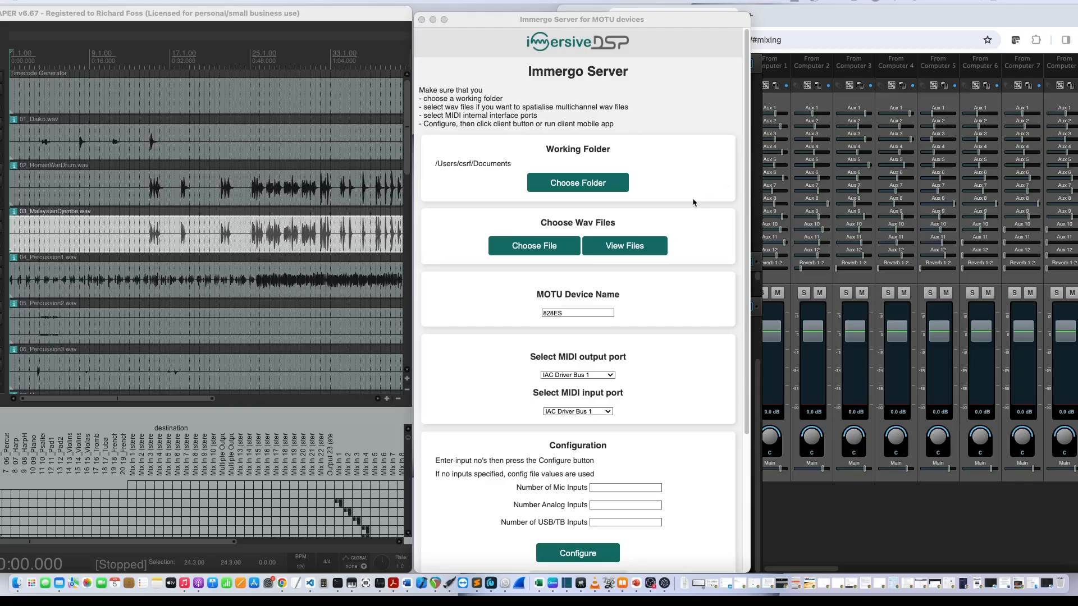
{"action": "left_click", "coordinate": [556, 184]}
{"action": "left_click", "coordinate": [555, 183]}
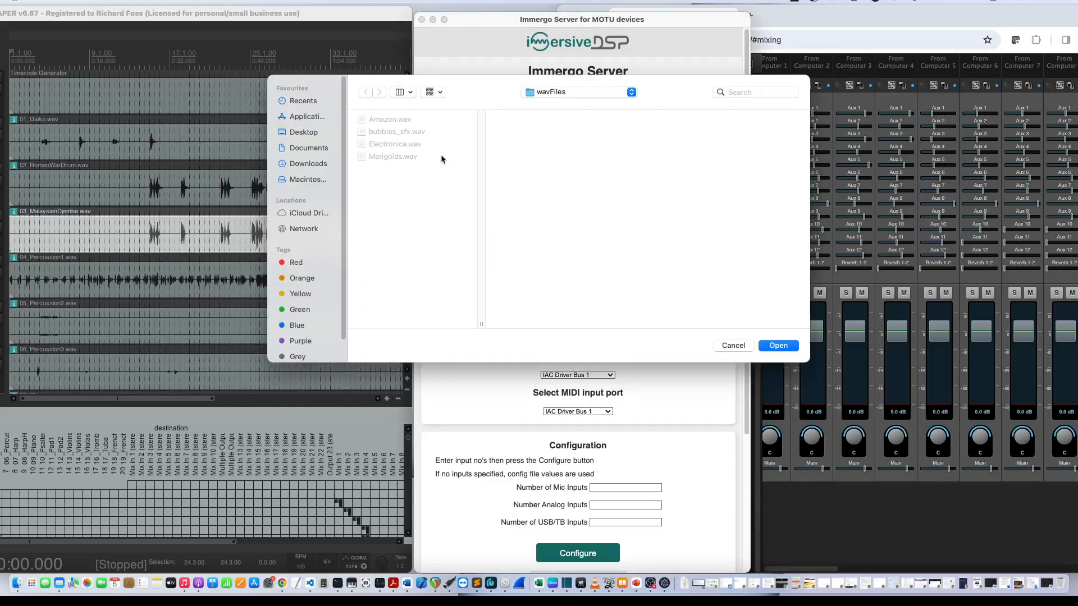
{"action": "left_click", "coordinate": [309, 149]}
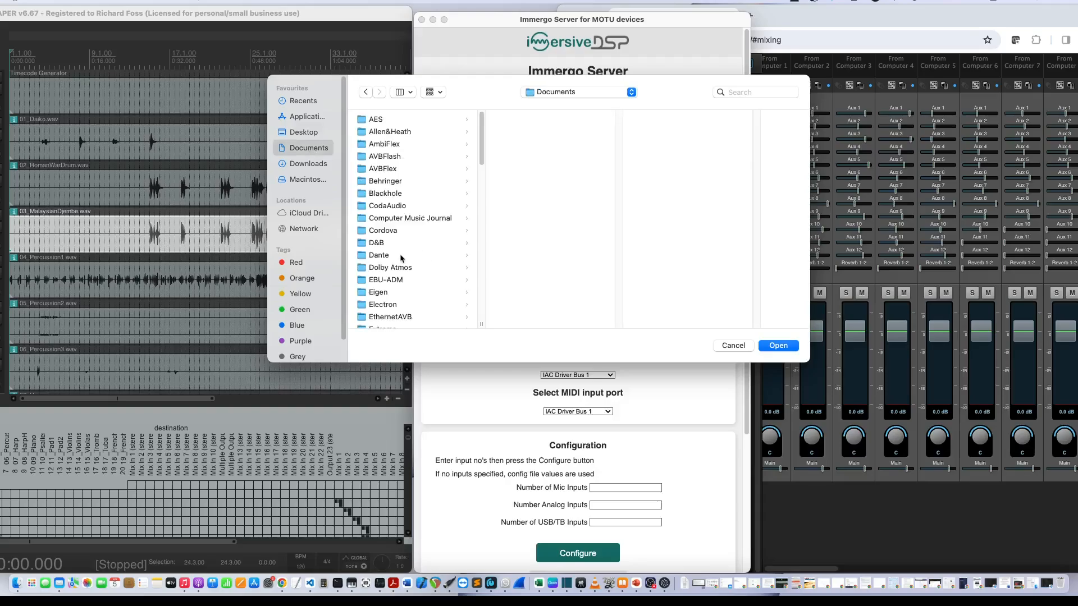
{"action": "scroll", "coordinate": [402, 257], "scroll_direction": "down", "scroll_amount": 5}
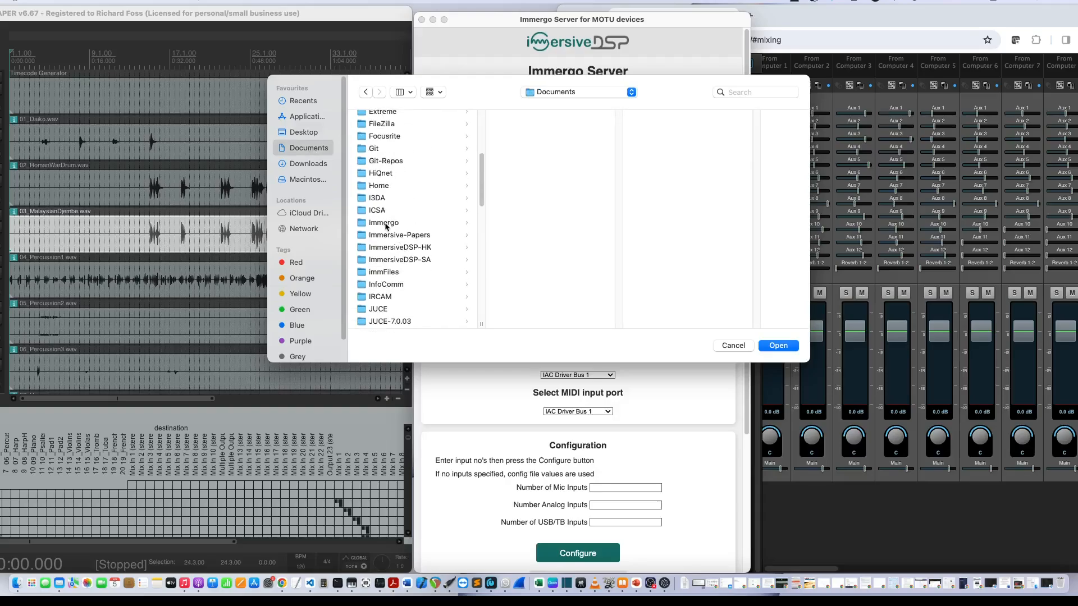
{"action": "left_click", "coordinate": [386, 225]}
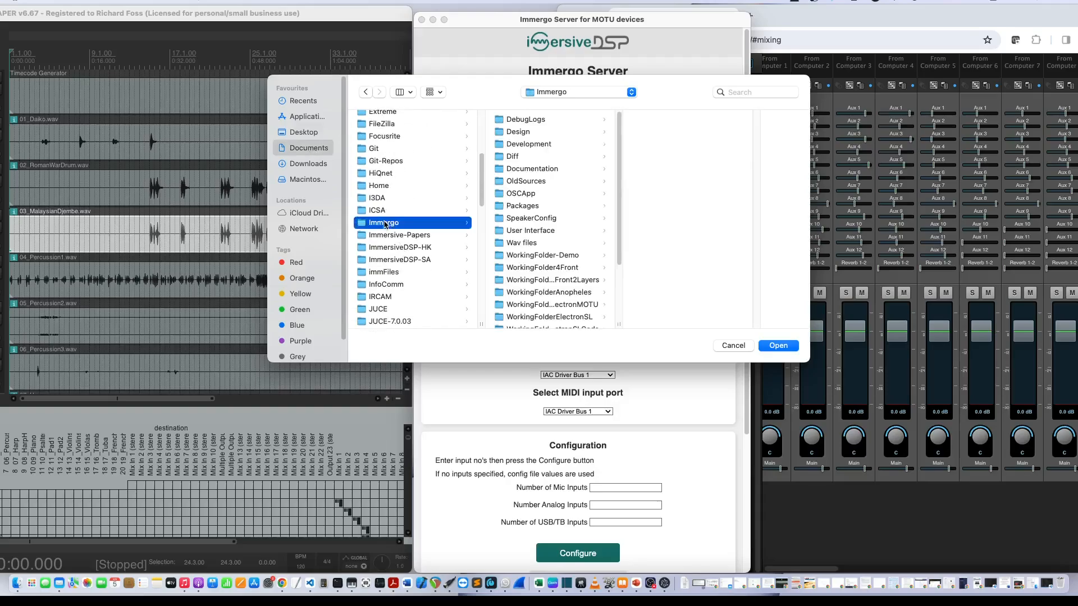
{"action": "left_click", "coordinate": [523, 258]}
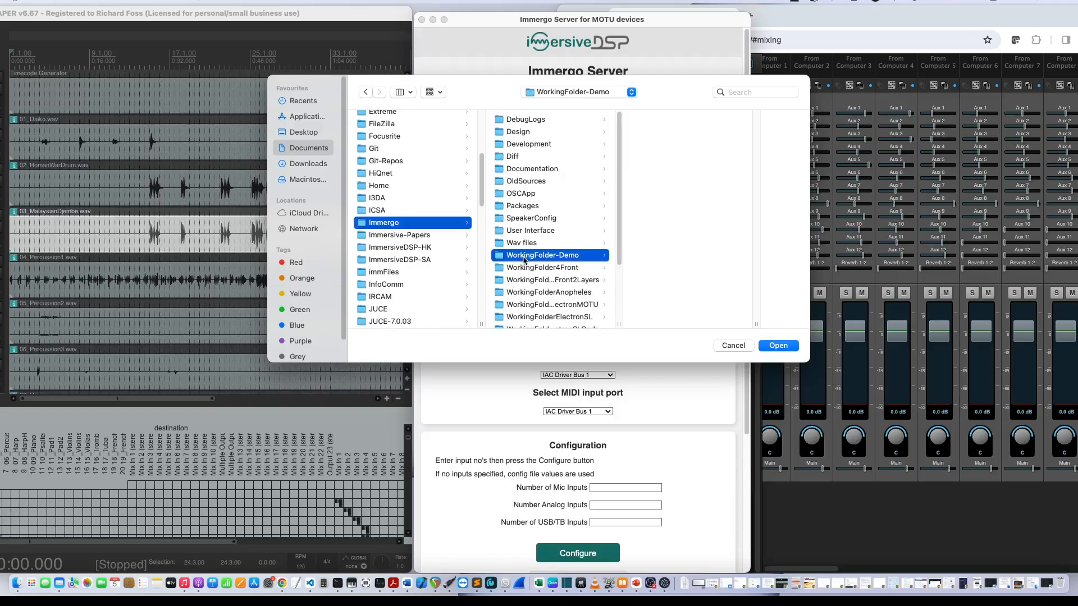
{"action": "left_click", "coordinate": [779, 346]}
Choose Marigolds.wav from the wavFiles folder in Documents as the wav file to spatialise
{"action": "scroll", "coordinate": [572, 288], "scroll_direction": "down", "scroll_amount": 5}
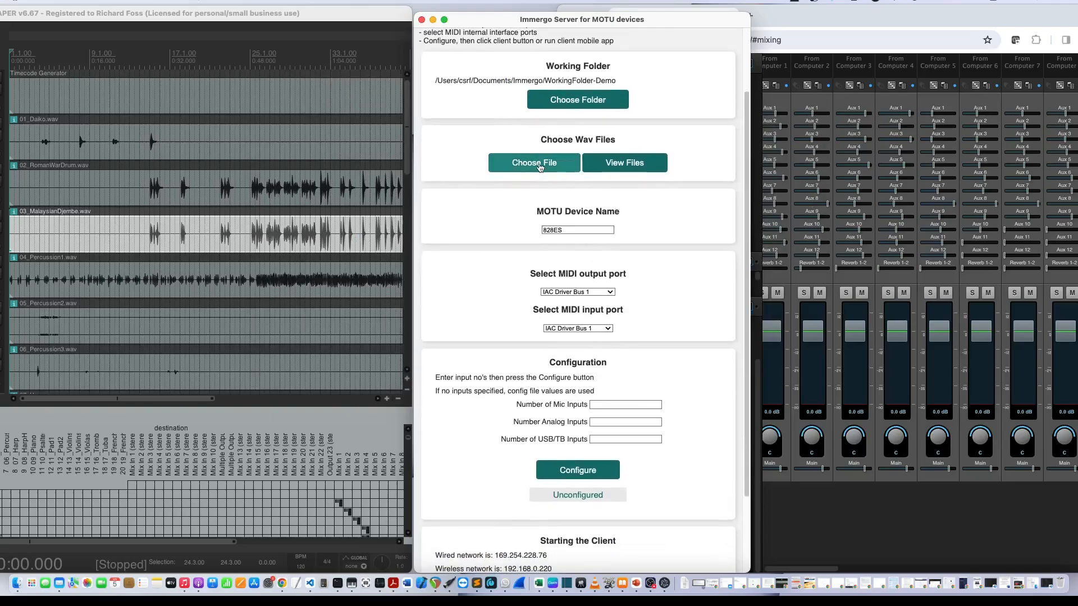
{"action": "left_click", "coordinate": [539, 166]}
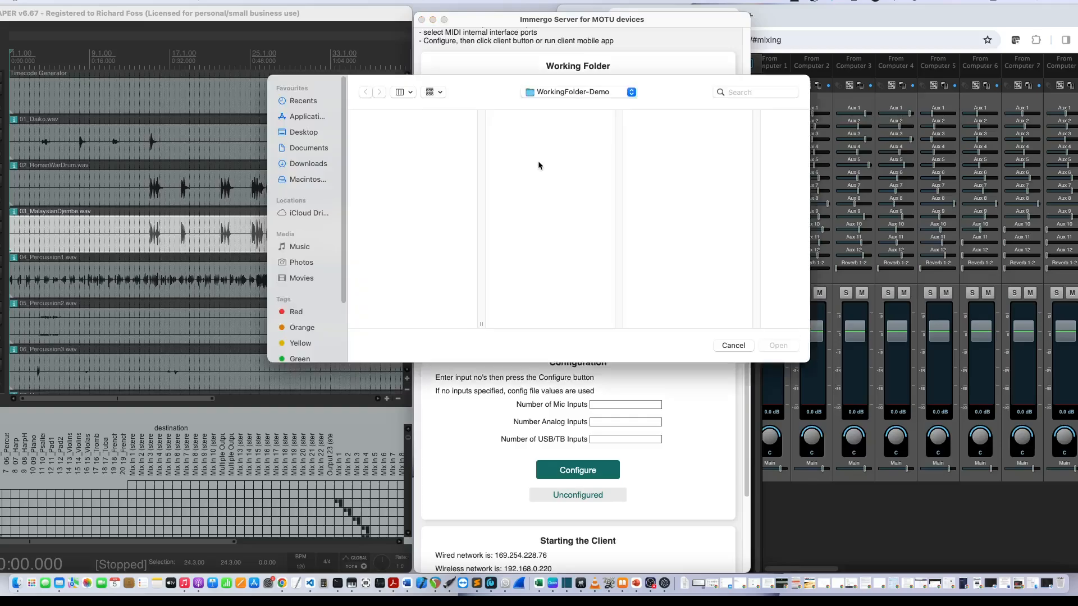
{"action": "left_click", "coordinate": [303, 148]}
{"action": "scroll", "coordinate": [426, 276], "scroll_direction": "down", "scroll_amount": 10}
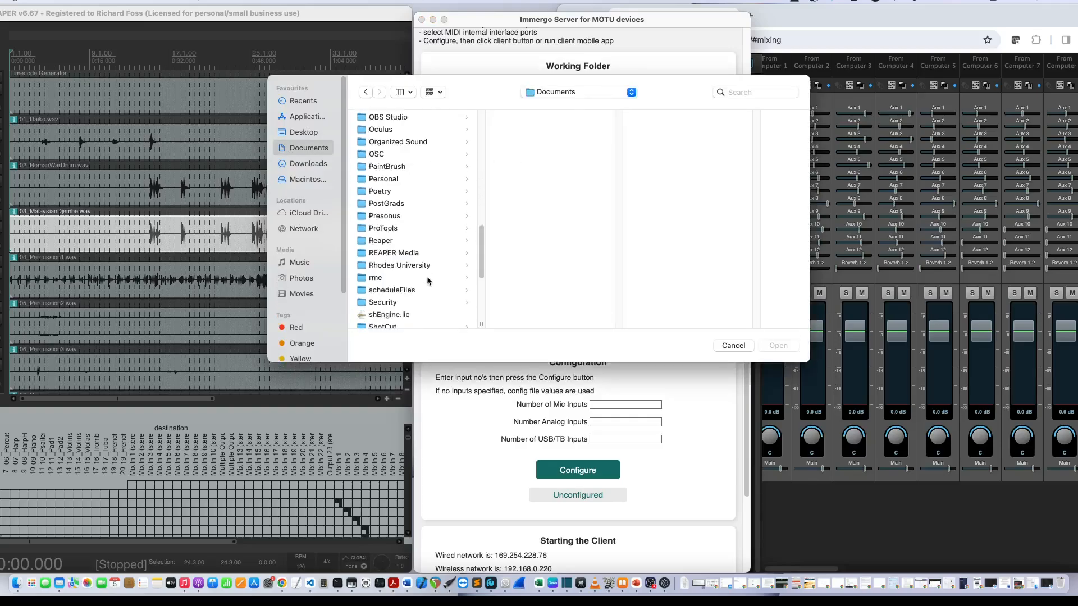
{"action": "scroll", "coordinate": [427, 277], "scroll_direction": "down", "scroll_amount": 5}
{"action": "left_click", "coordinate": [390, 306]}
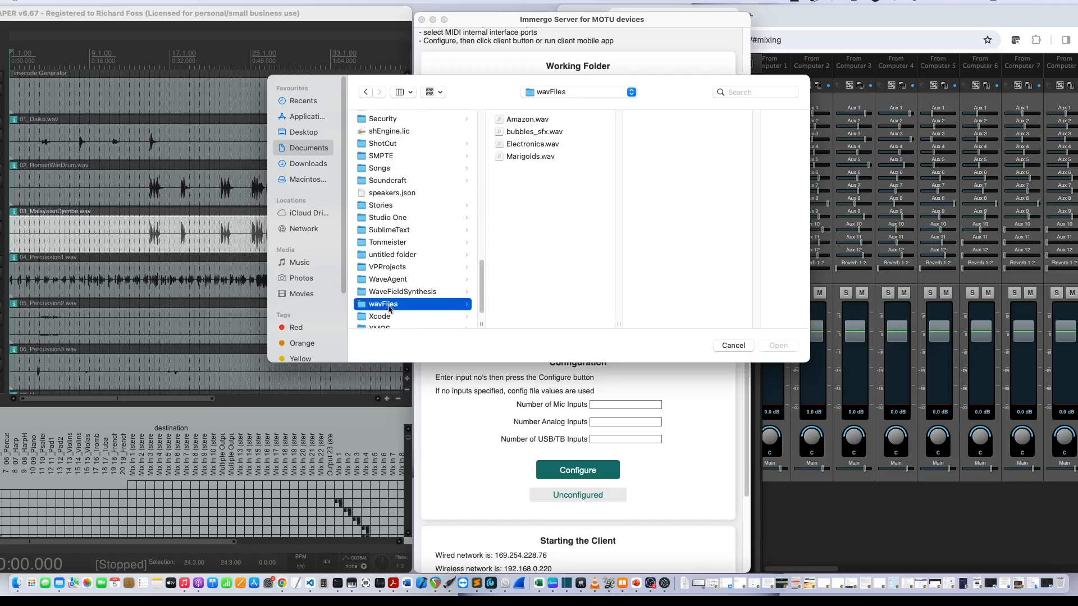
{"action": "left_click", "coordinate": [531, 158]}
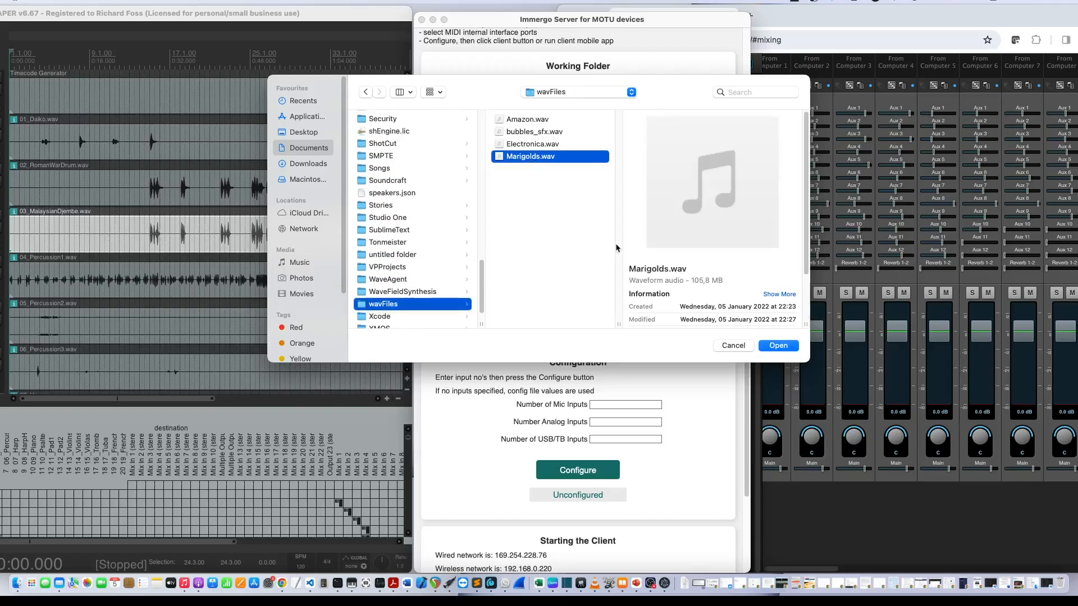
{"action": "left_click", "coordinate": [785, 346]}
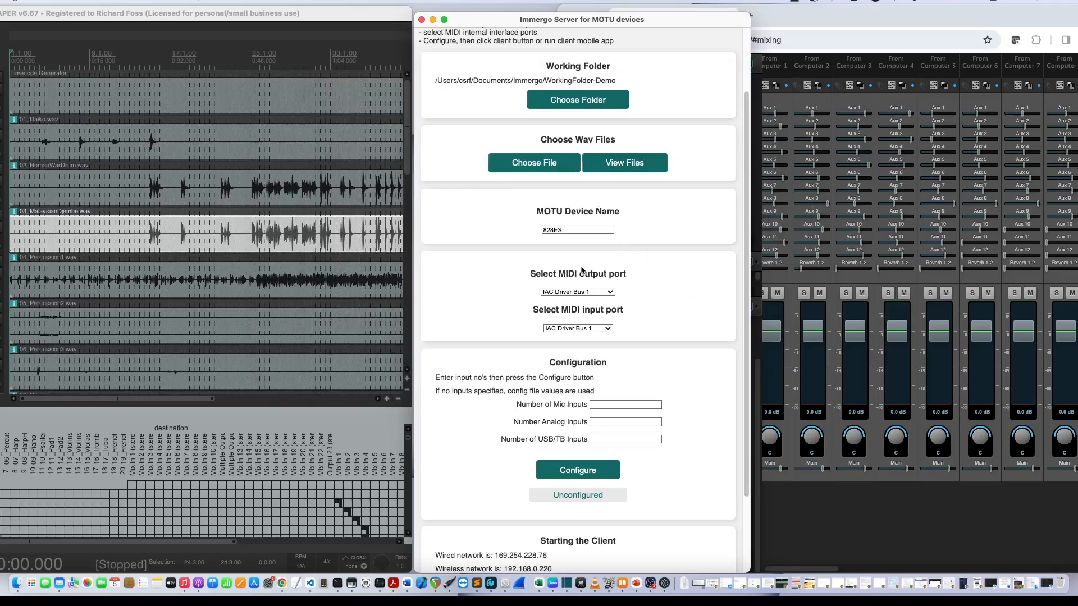
Select IAC Driver Bus 1 as both the MIDI output port and the MIDI input port
{"action": "scroll", "coordinate": [582, 270], "scroll_direction": "down", "scroll_amount": 5}
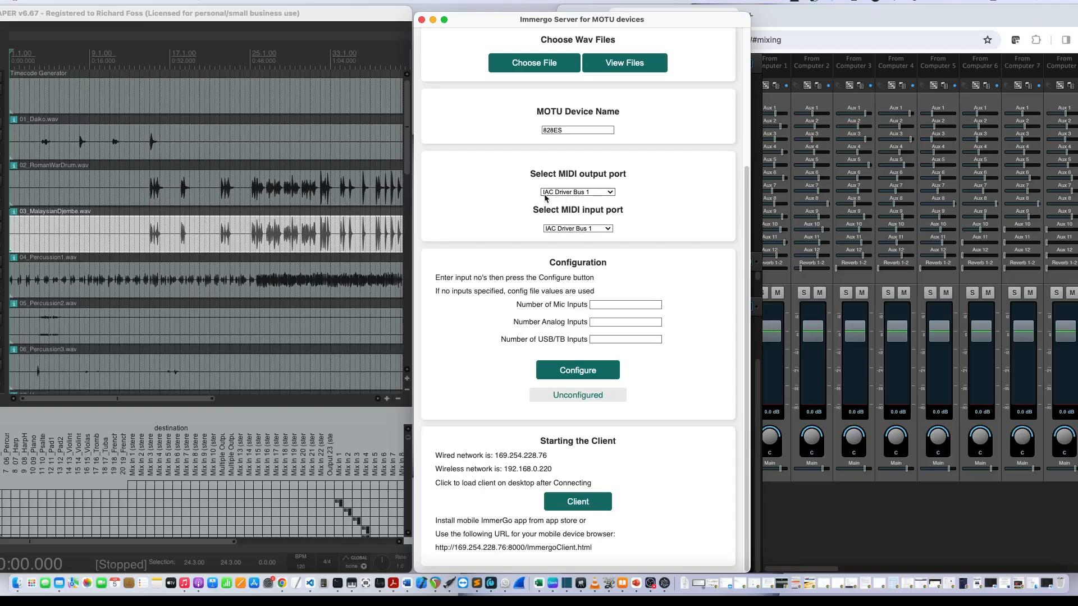
{"action": "left_click", "coordinate": [614, 193]}
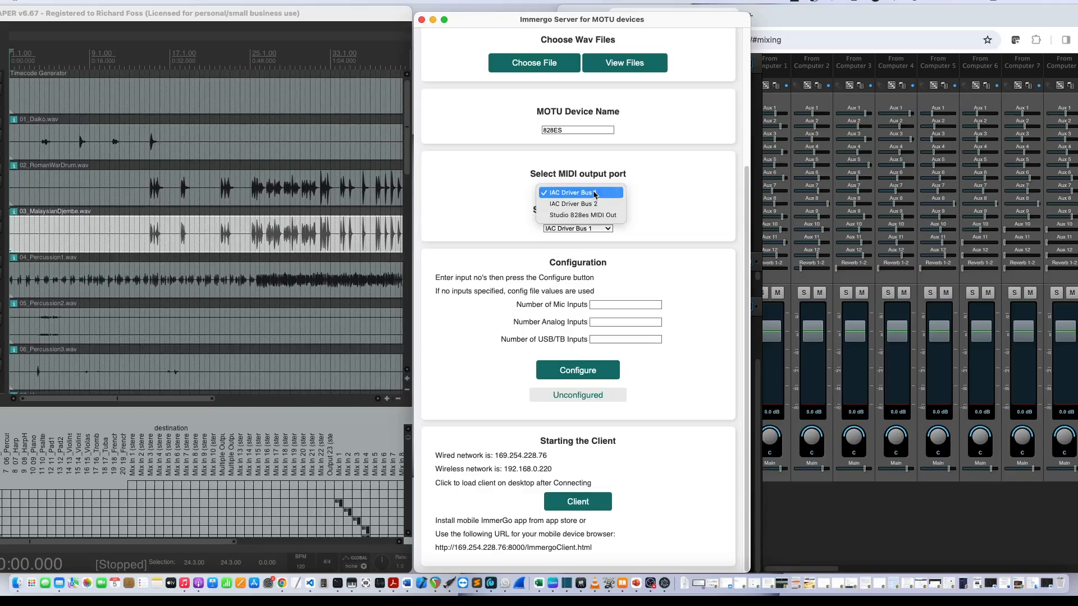
{"action": "left_click", "coordinate": [595, 194]}
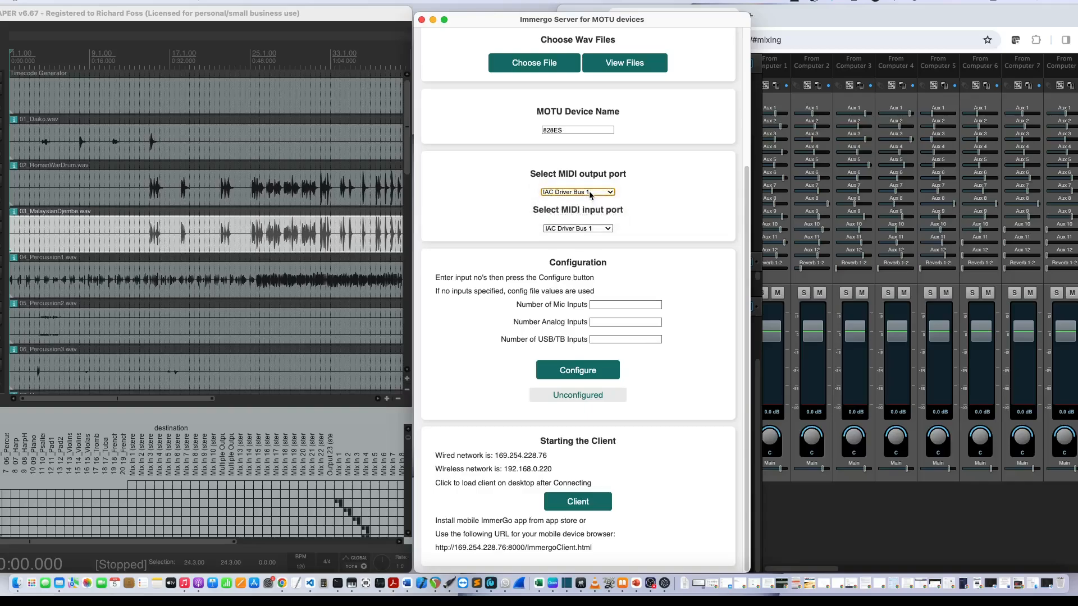
{"action": "left_click", "coordinate": [608, 228]}
{"action": "left_click", "coordinate": [583, 229]}
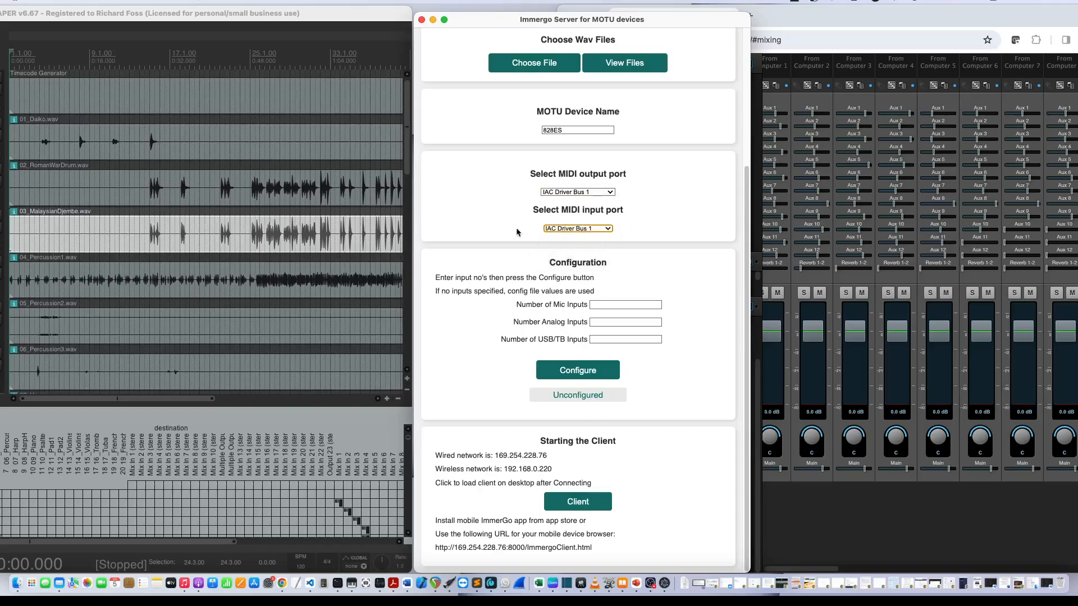
{"action": "left_click", "coordinate": [480, 218]}
Set the configuration to 1 mic input, 2 analog inputs and 20 USB/TB inputs
{"action": "left_click", "coordinate": [595, 305]}
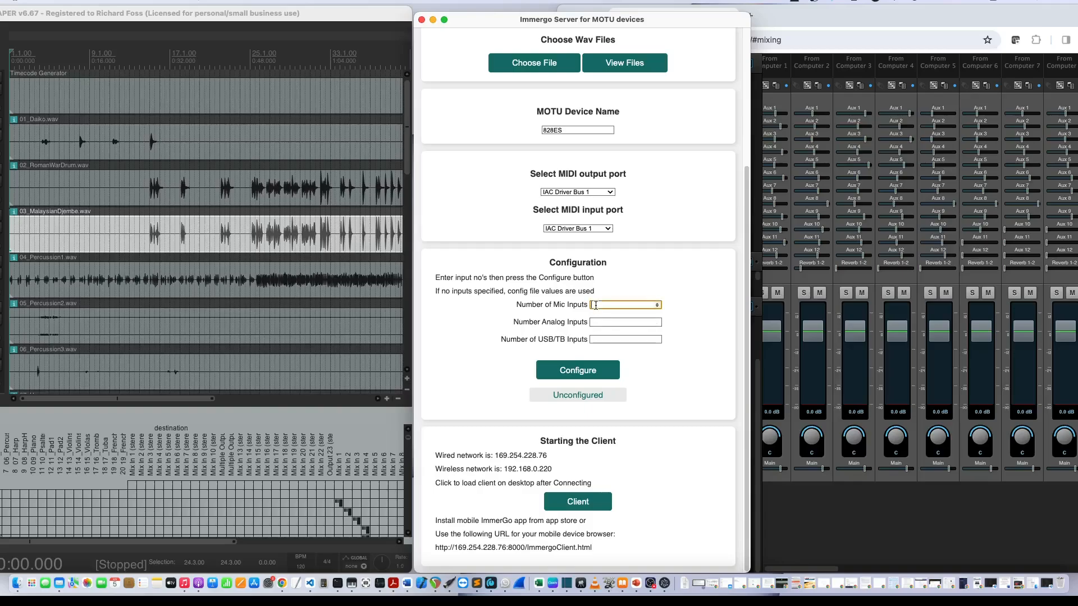
{"action": "type", "text": "1"}
{"action": "left_click", "coordinate": [598, 322]}
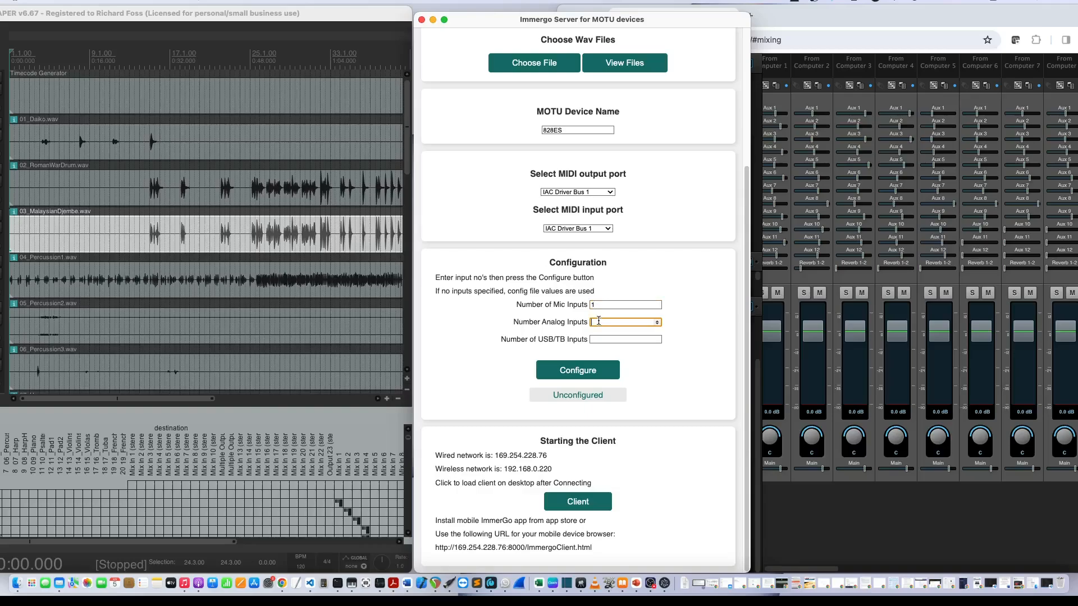
{"action": "type", "text": "2"}
{"action": "left_click", "coordinate": [595, 339]}
{"action": "type", "text": "0"}
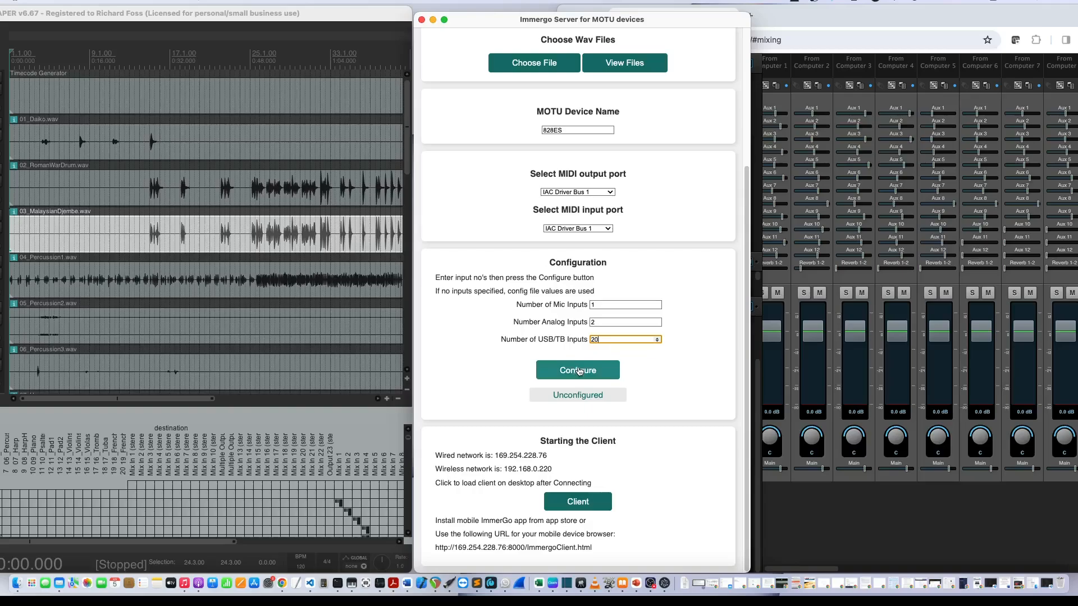
Configure the server with the entered input numbers, dismiss the config file notice, and start the desktop client
{"action": "left_click", "coordinate": [578, 371]}
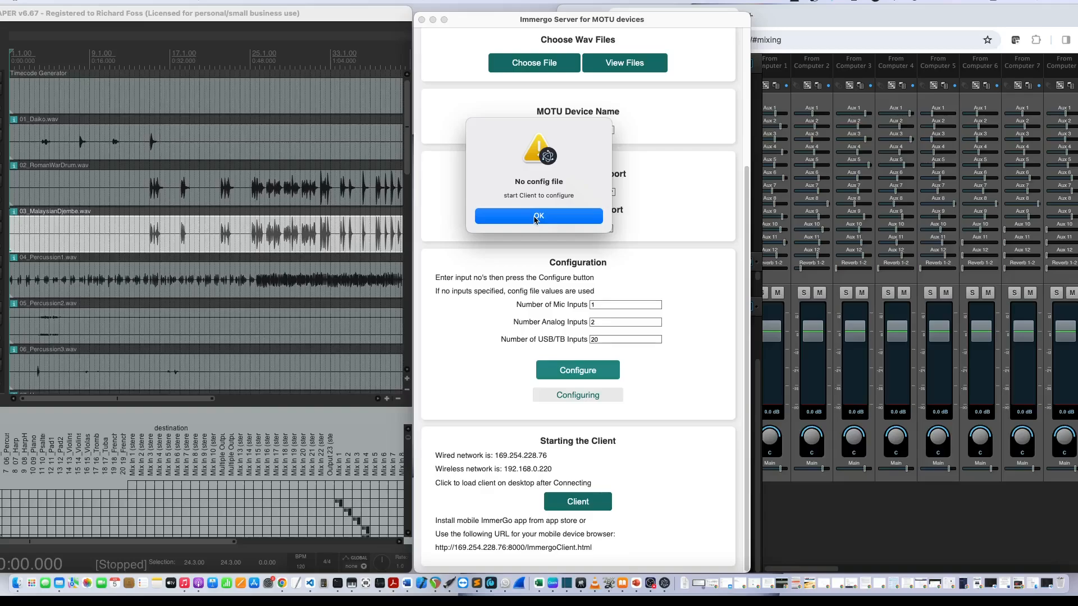
{"action": "left_click", "coordinate": [535, 219]}
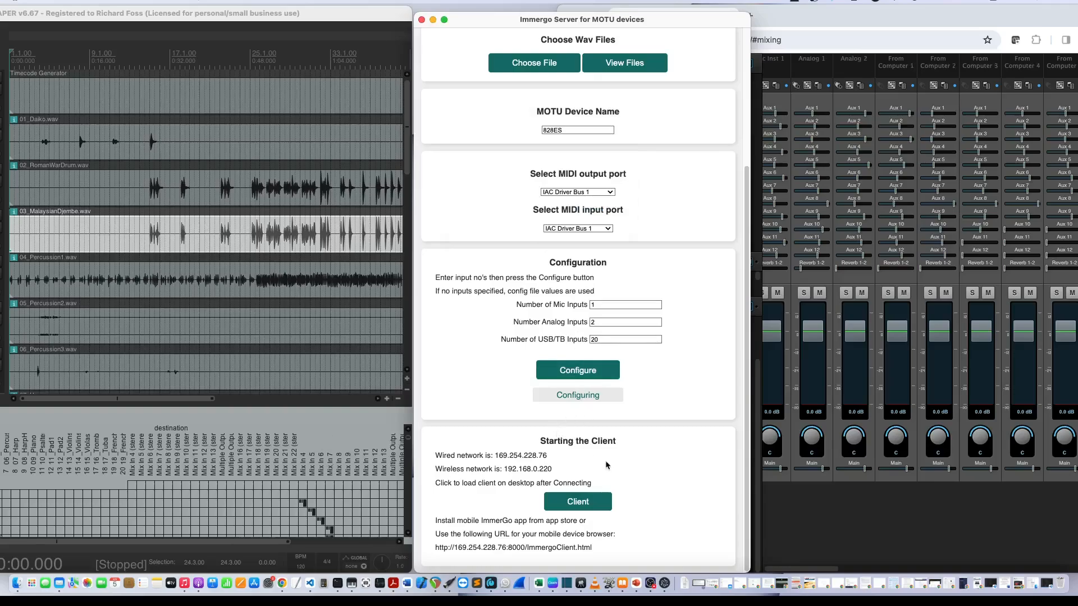
{"action": "left_click", "coordinate": [570, 505]}
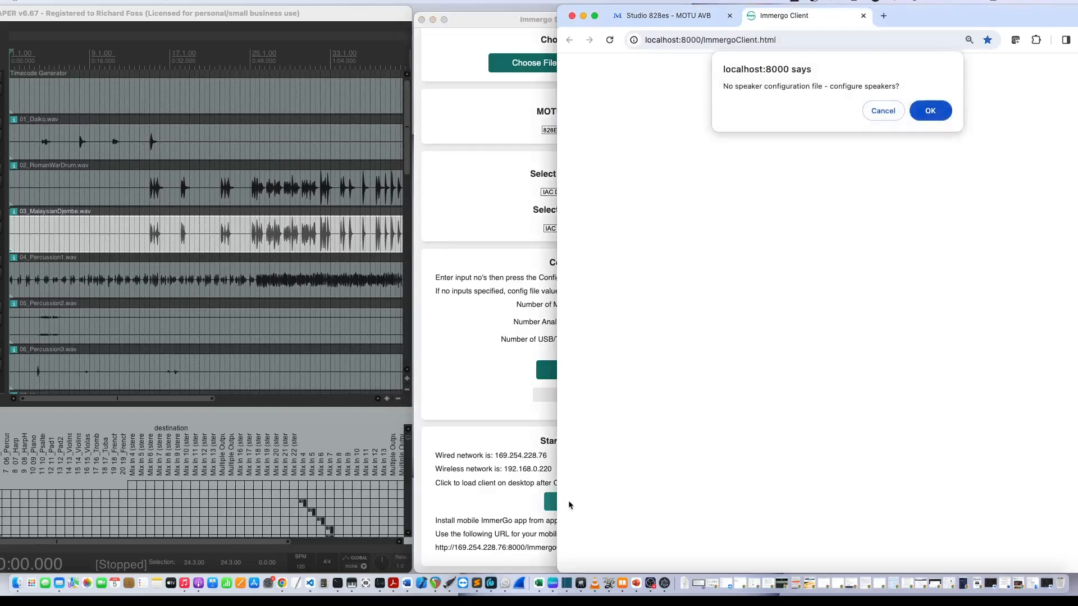
Agree to configure the speakers, add speaker 1 and place it on the front wall at about x 43, y 0, z 80
{"action": "left_click", "coordinate": [931, 111]}
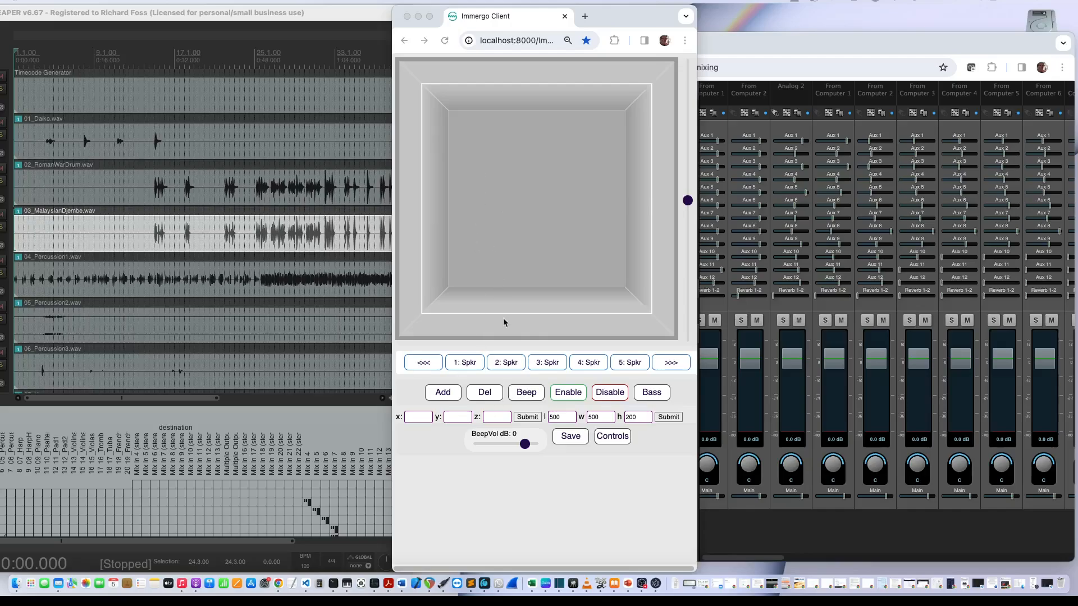
{"action": "left_click", "coordinate": [466, 363]}
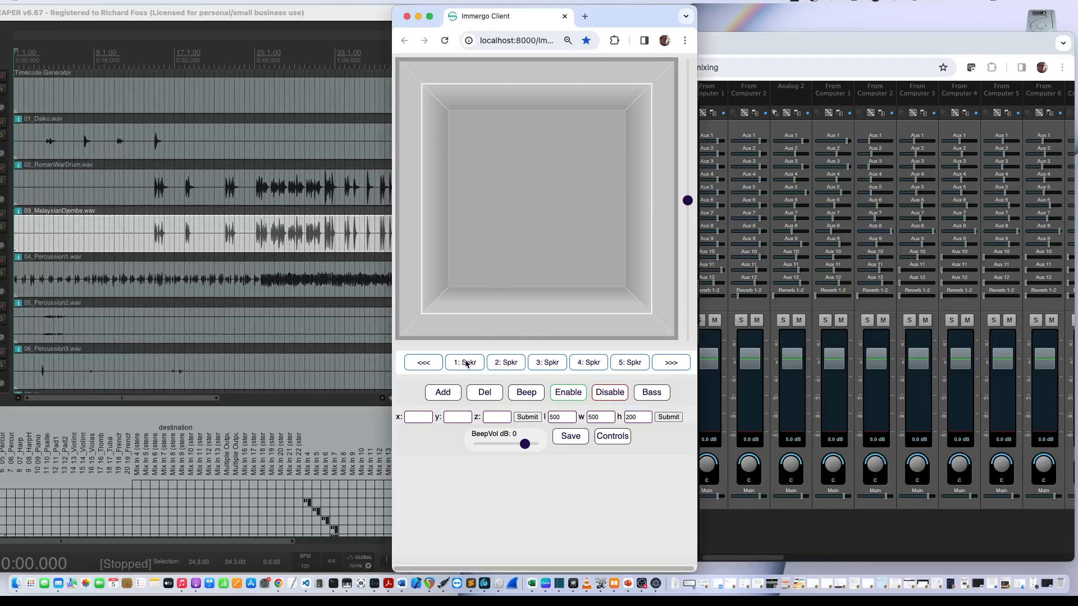
{"action": "left_click", "coordinate": [465, 363]}
{"action": "left_click", "coordinate": [446, 393]}
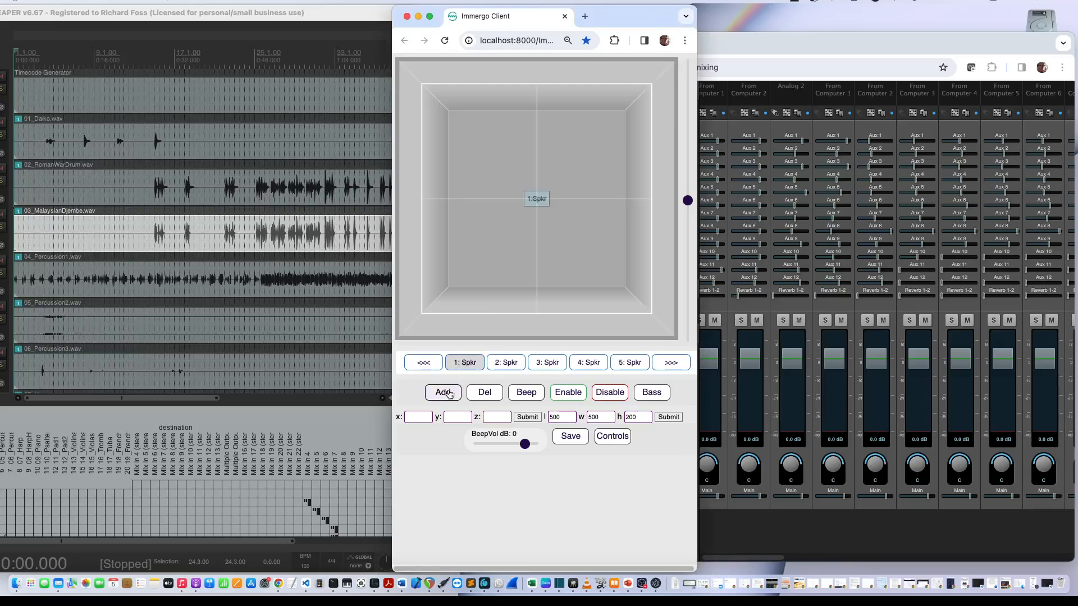
{"action": "mouse_move", "coordinate": [545, 198]}
{"action": "left_mouse_down"}
{"action": "mouse_move", "coordinate": [465, 94]}
{"action": "mouse_move", "coordinate": [472, 87]}
{"action": "left_mouse_up"}
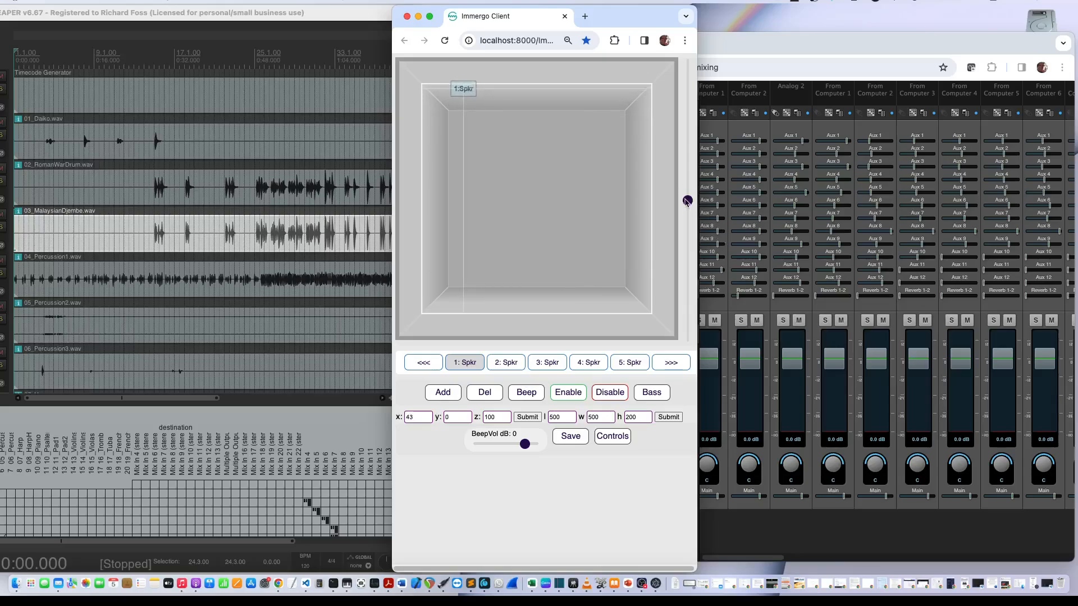
{"action": "left_click_drag", "start_coordinate": [687, 201], "coordinate": [682, 230]}
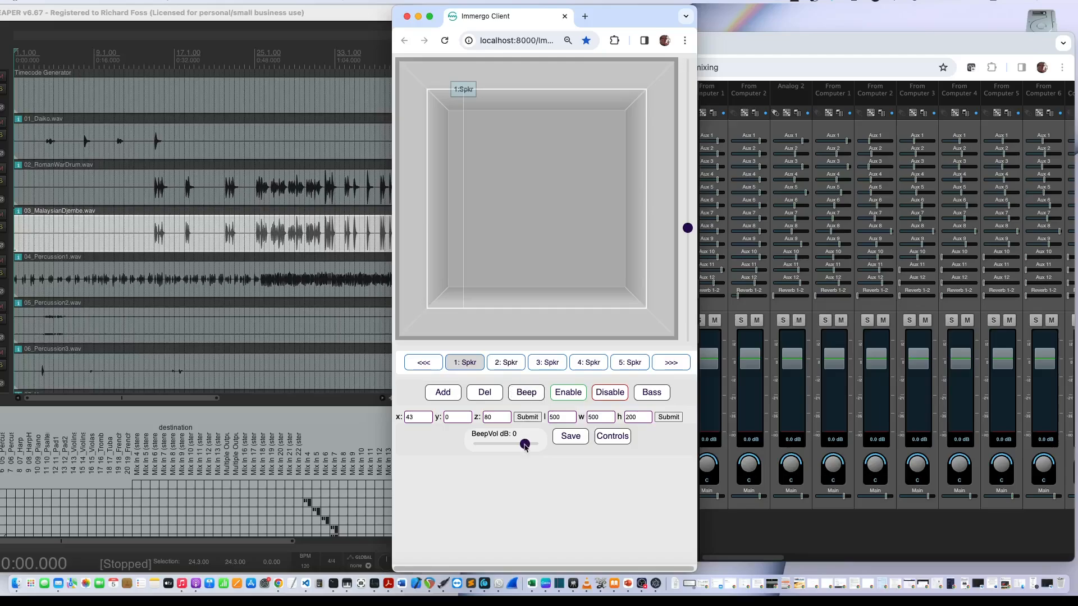
Set the beep volume to about -13 dB and test speaker 1 by starting and stopping its beep
{"action": "left_click_drag", "start_coordinate": [525, 444], "coordinate": [517, 445]}
{"action": "left_click", "coordinate": [524, 396]}
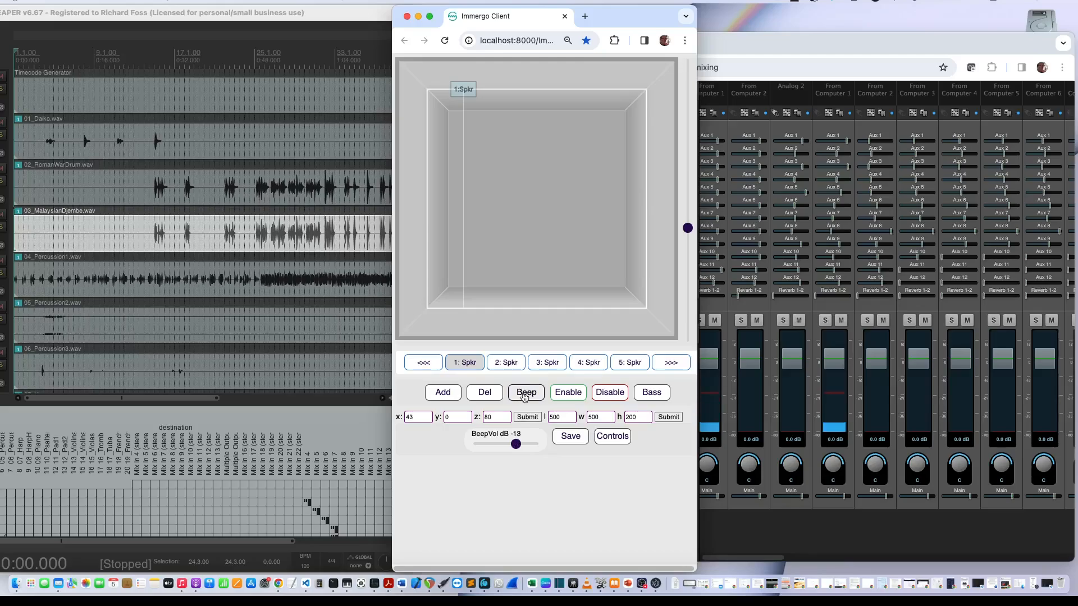
{"action": "left_click", "coordinate": [524, 396]}
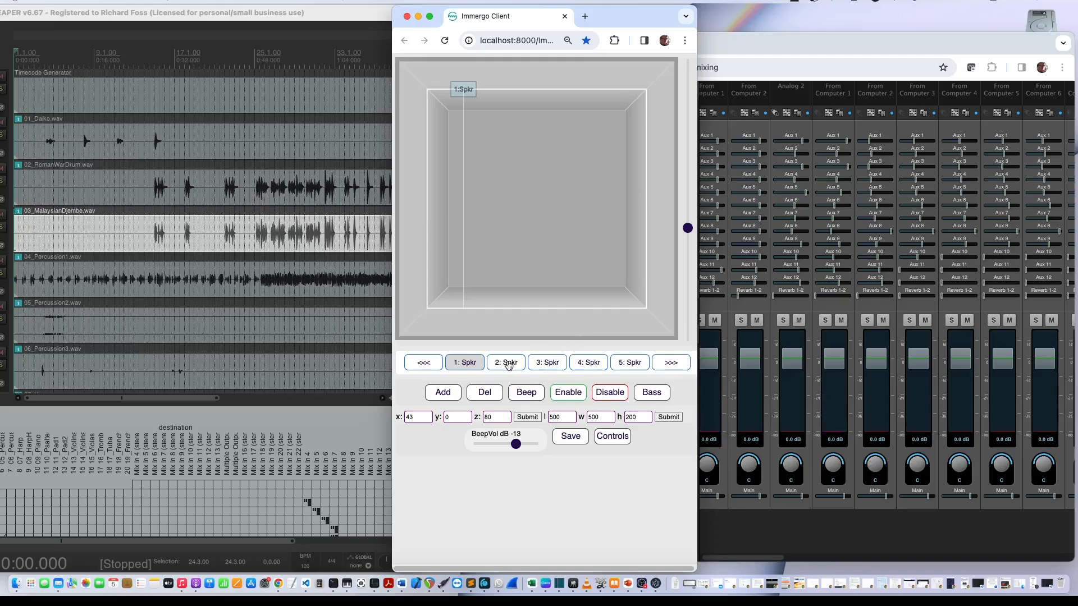
Add speaker 2 and place it near the middle of the front wall at about x 246, y 0, z 73
{"action": "left_click", "coordinate": [507, 364]}
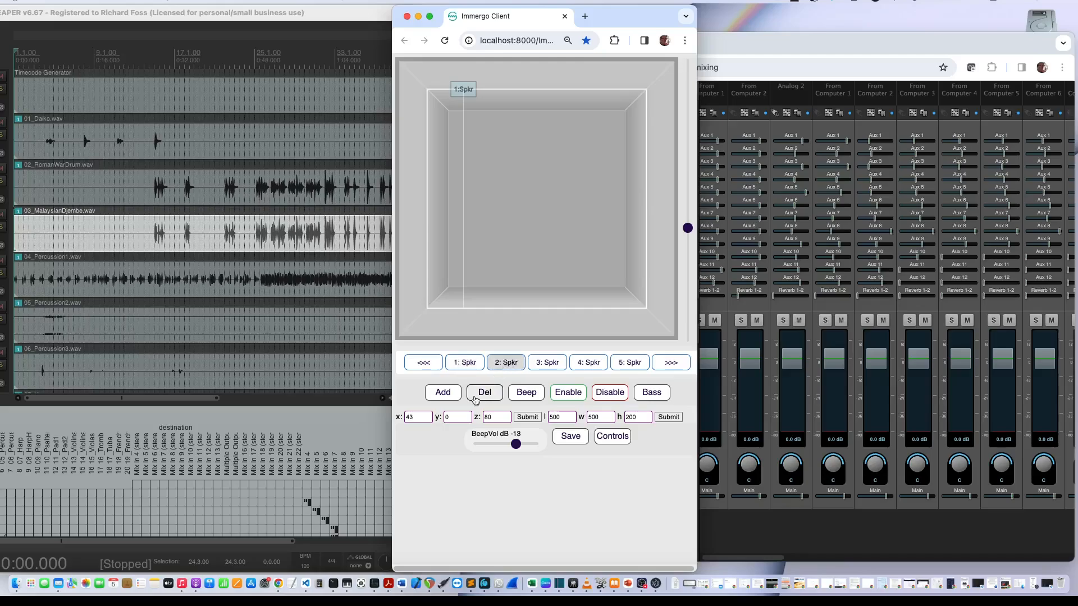
{"action": "left_click", "coordinate": [453, 389]}
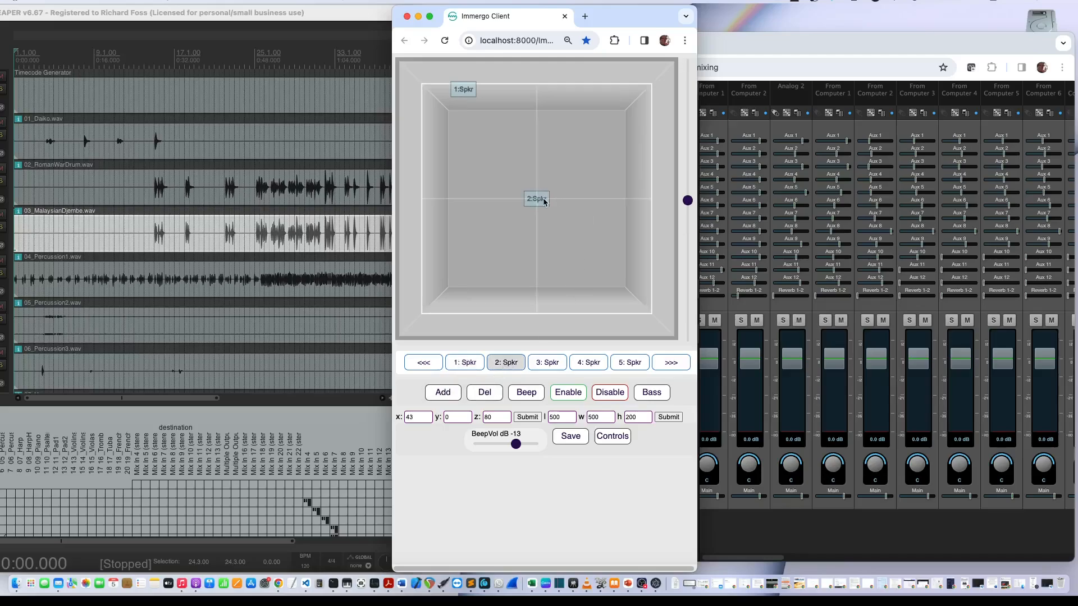
{"action": "left_click_drag", "start_coordinate": [543, 201], "coordinate": [543, 91]}
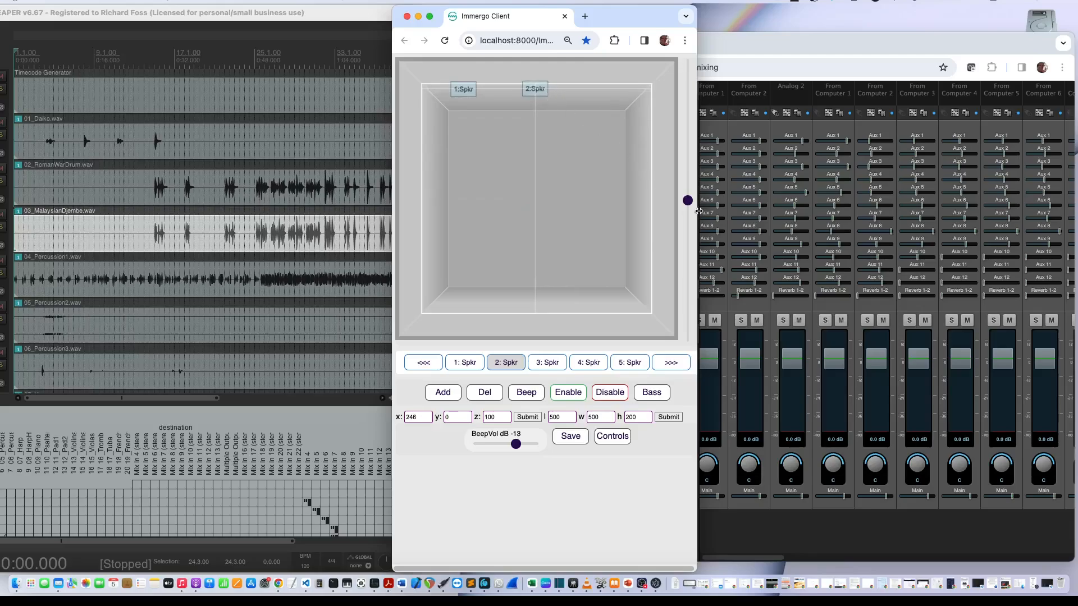
{"action": "left_click_drag", "start_coordinate": [688, 201], "coordinate": [688, 235]}
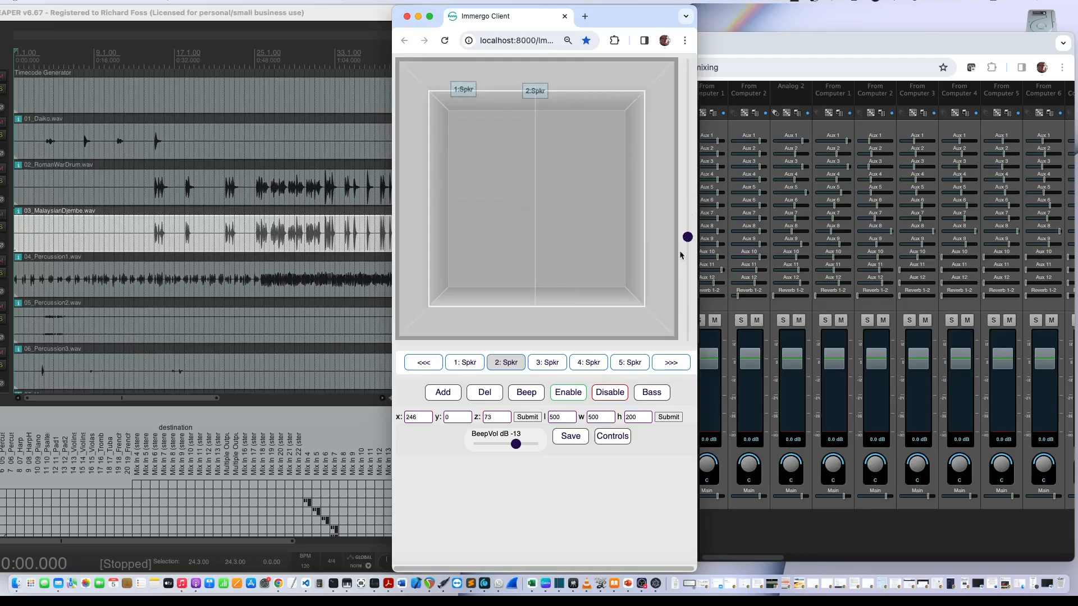
Add speaker 3 and place it toward the right of the front wall at about x 406, y 0, z 73
{"action": "left_click", "coordinate": [548, 363]}
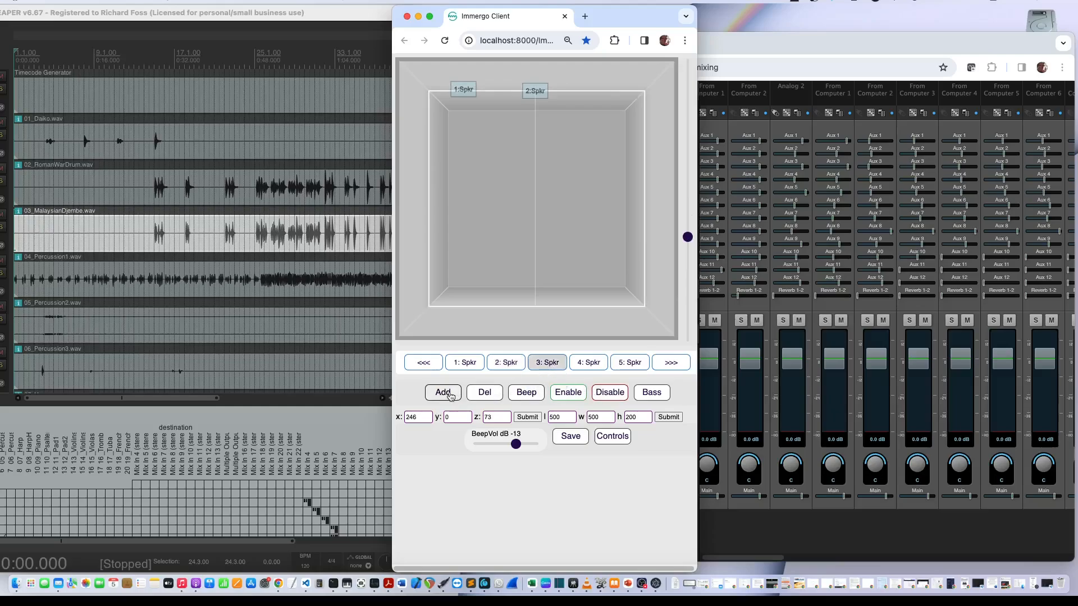
{"action": "left_click", "coordinate": [444, 393]}
{"action": "left_click_drag", "start_coordinate": [549, 201], "coordinate": [600, 89]}
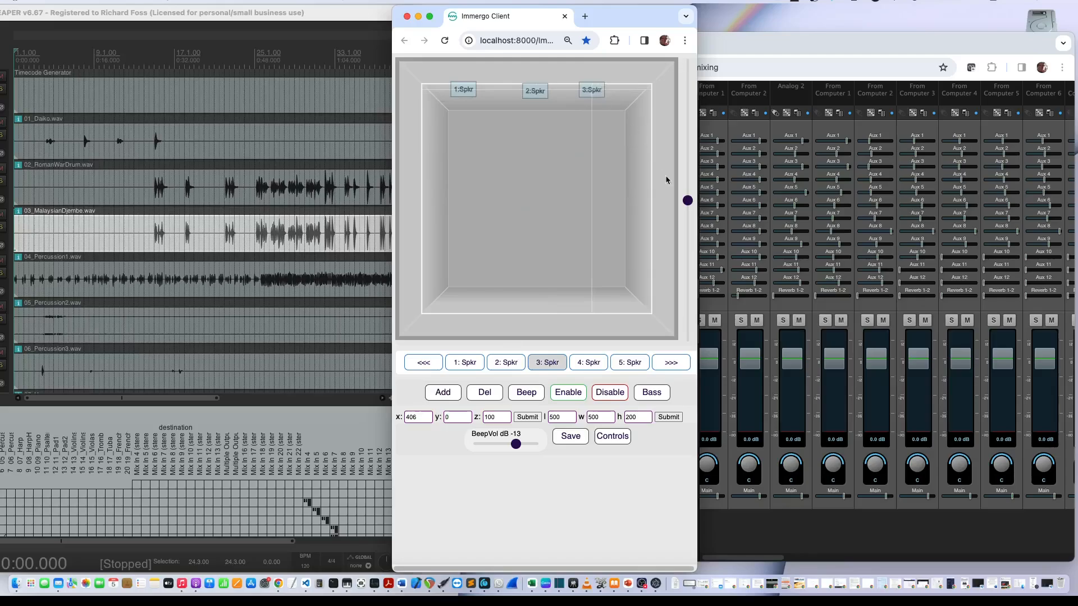
{"action": "left_click_drag", "start_coordinate": [688, 201], "coordinate": [687, 238]}
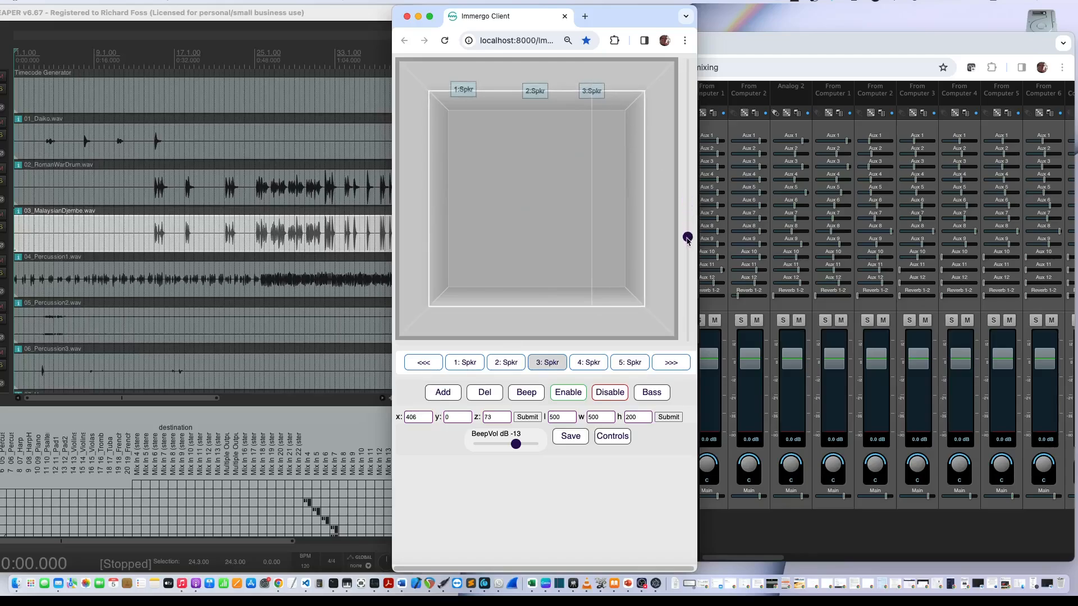
Add speaker 4 on the left wall at about x 0, y 243 and speaker 5 on the right wall at about x 500, y 250
{"action": "left_click", "coordinate": [592, 365]}
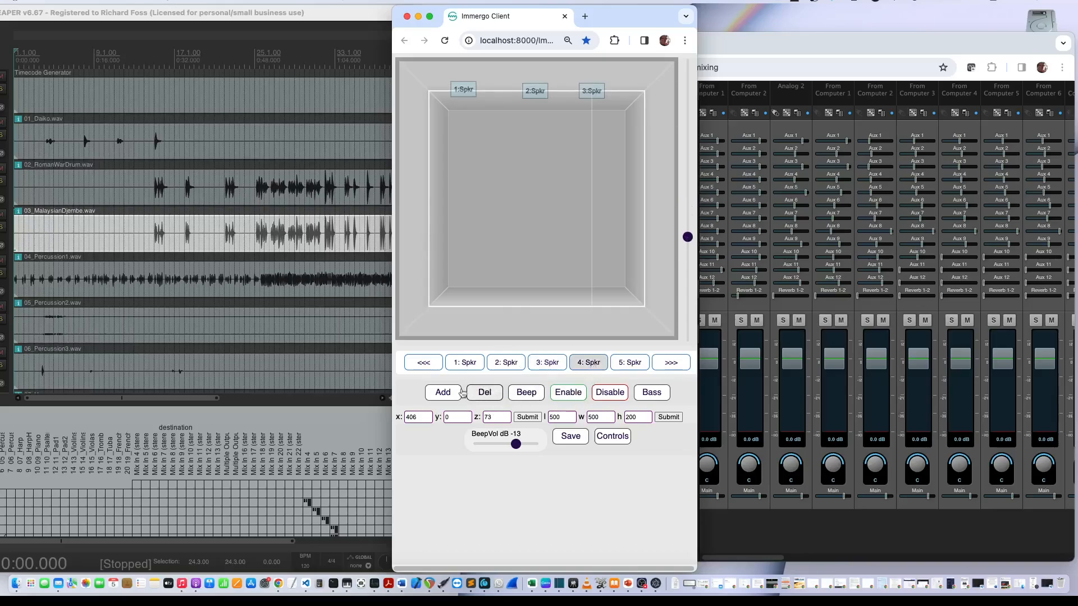
{"action": "left_click", "coordinate": [453, 393]}
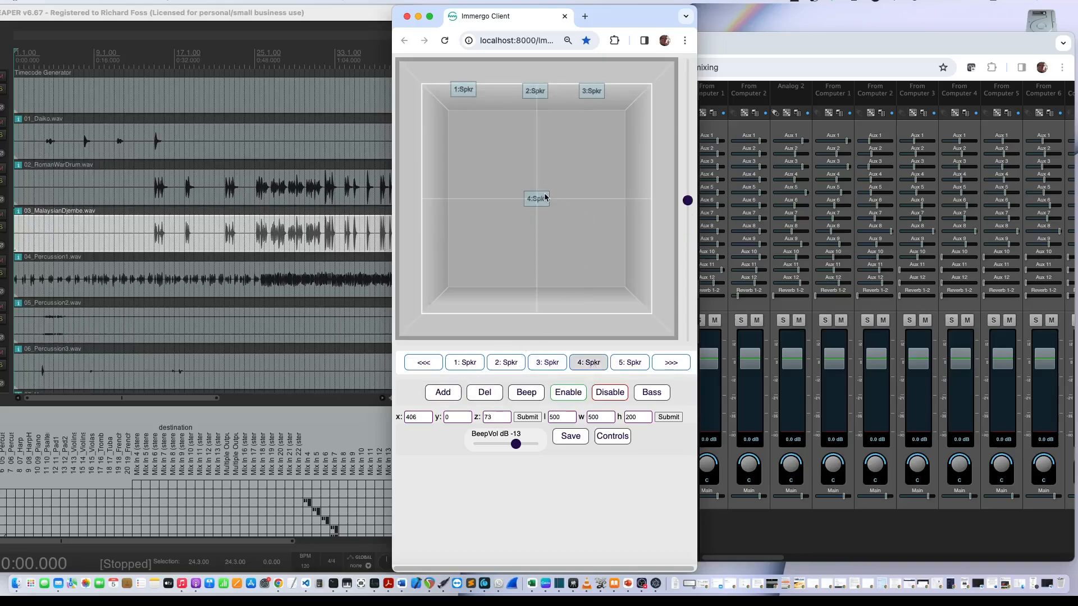
{"action": "left_click_drag", "start_coordinate": [546, 198], "coordinate": [430, 195]}
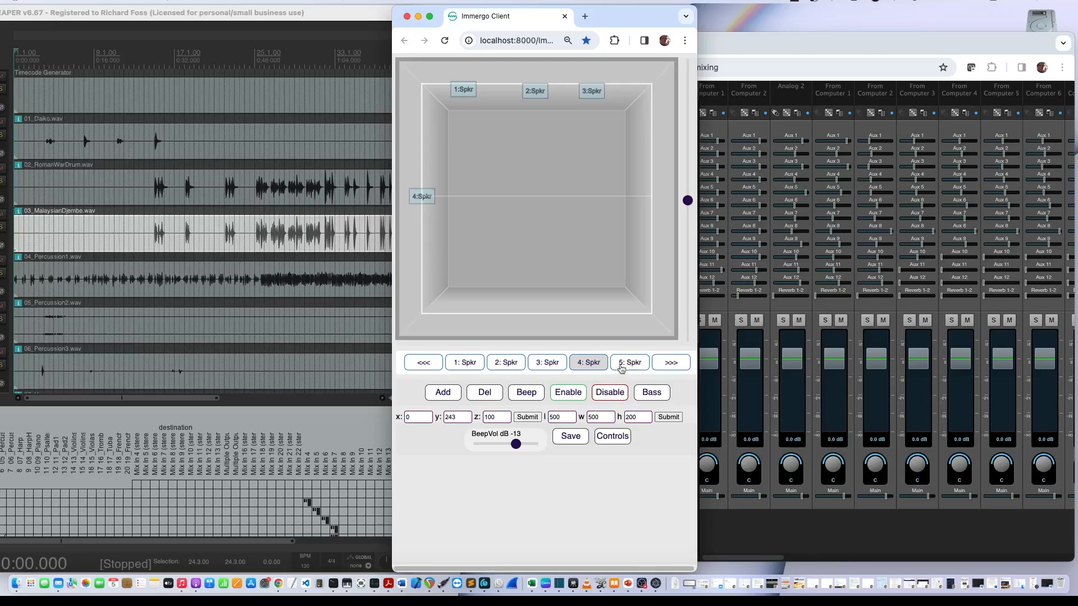
{"action": "left_click", "coordinate": [626, 365]}
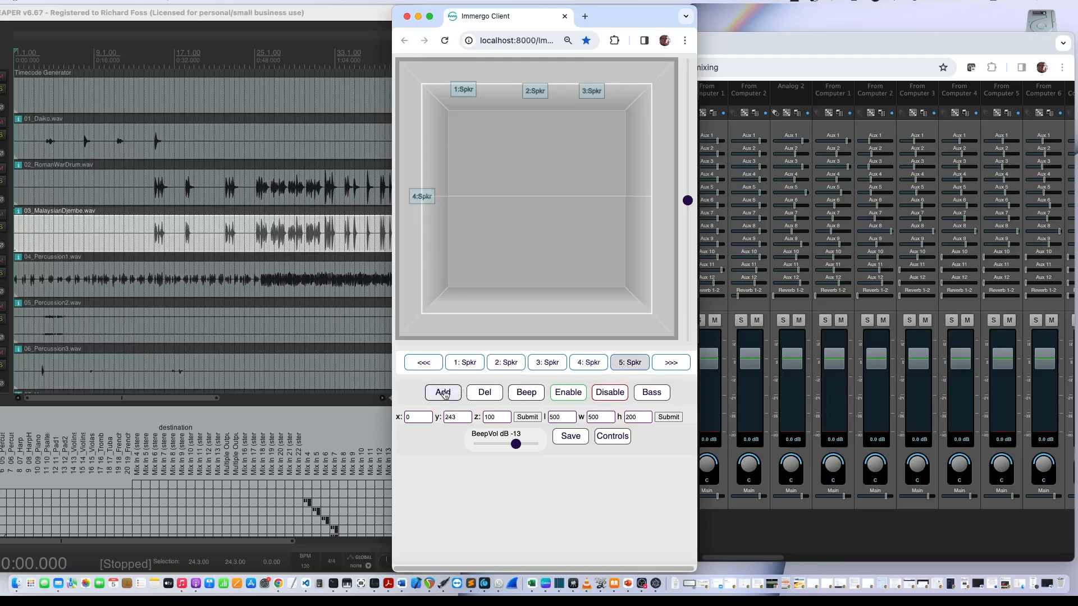
{"action": "left_click", "coordinate": [454, 393]}
{"action": "left_click_drag", "start_coordinate": [542, 198], "coordinate": [661, 196]}
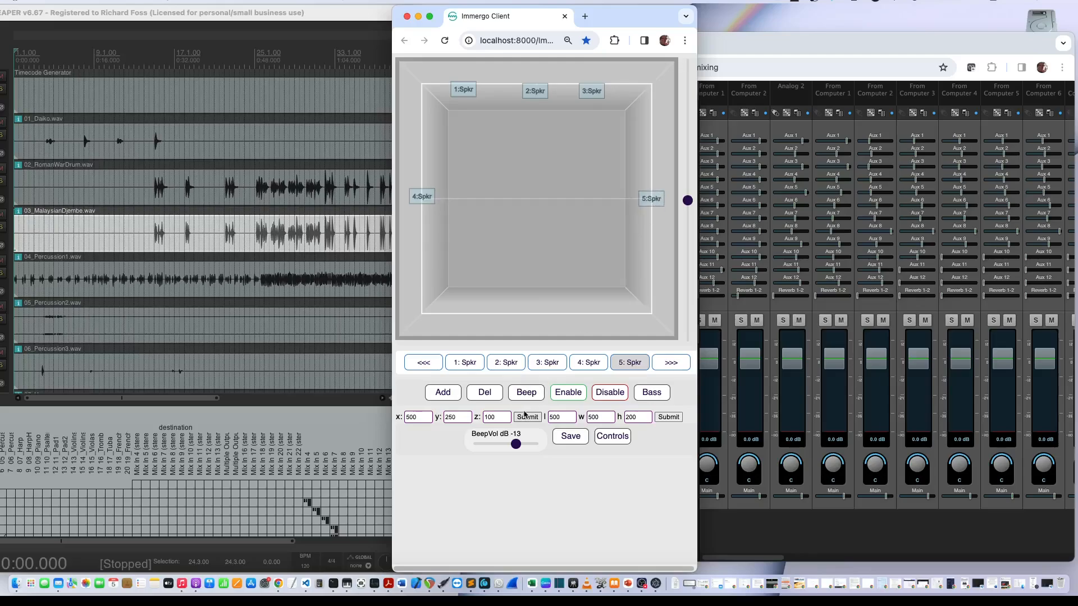
Add speaker 6 and place it toward the left of the rear wall at about x 109, y 500, z 118
{"action": "left_click", "coordinate": [672, 363]}
{"action": "left_click", "coordinate": [671, 363]}
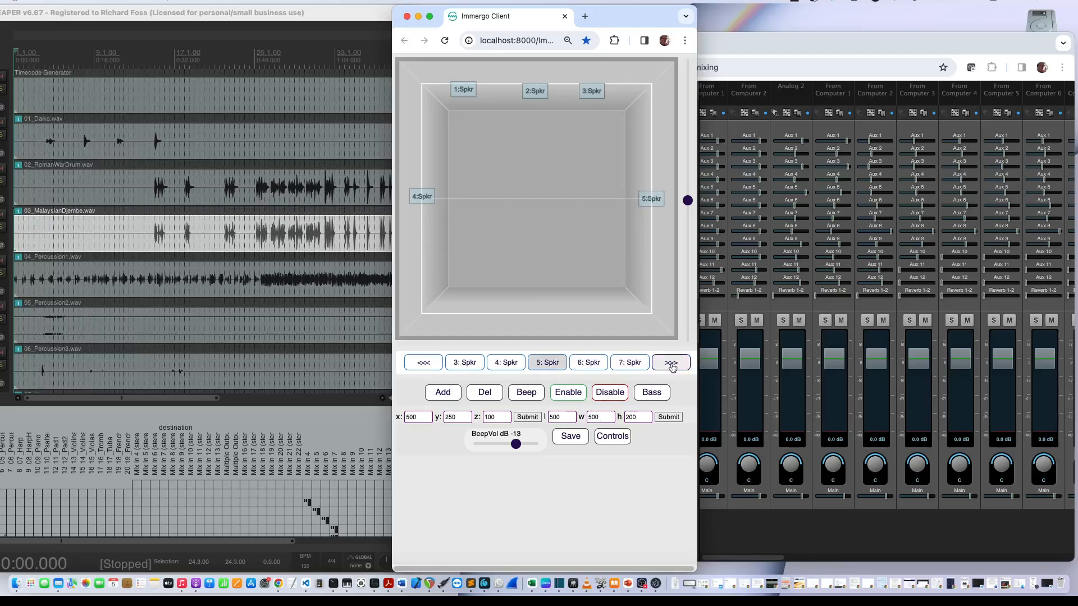
{"action": "left_click", "coordinate": [671, 364]}
{"action": "left_click", "coordinate": [543, 366]}
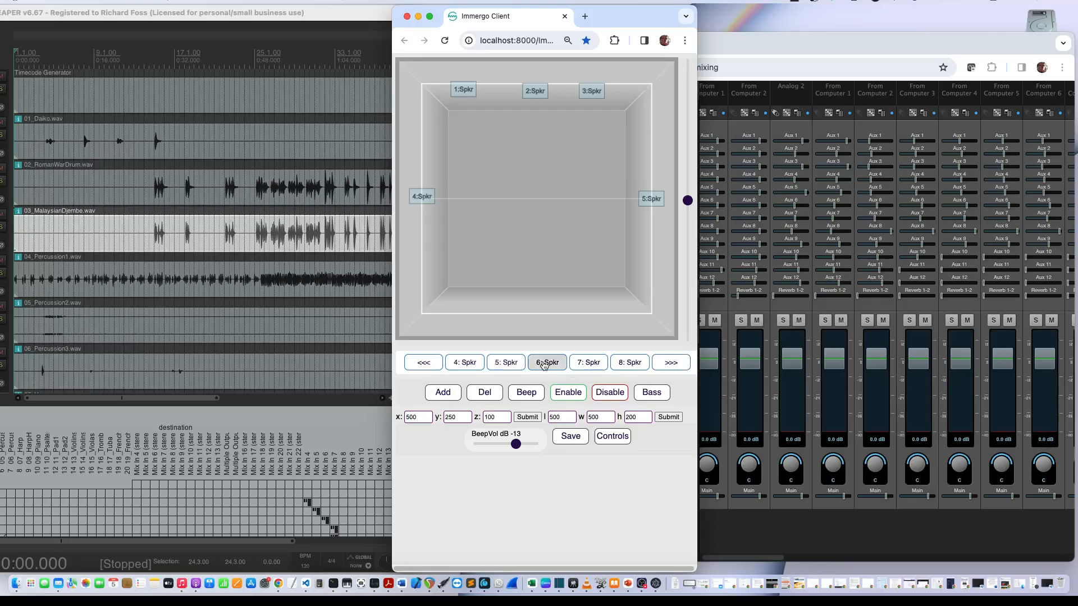
{"action": "left_click", "coordinate": [451, 396]}
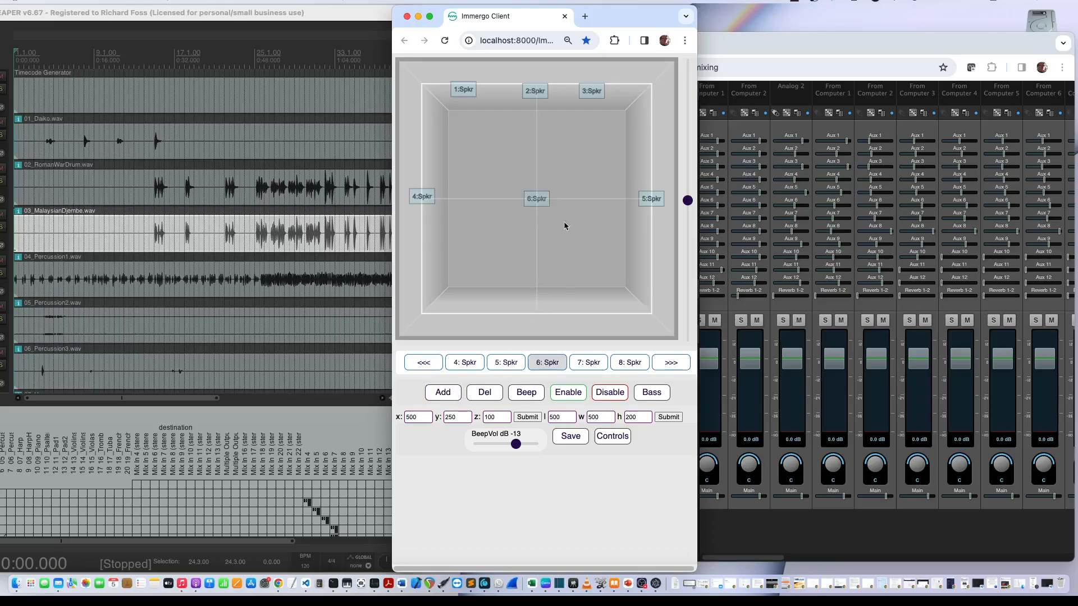
{"action": "left_click_drag", "start_coordinate": [544, 197], "coordinate": [495, 318]}
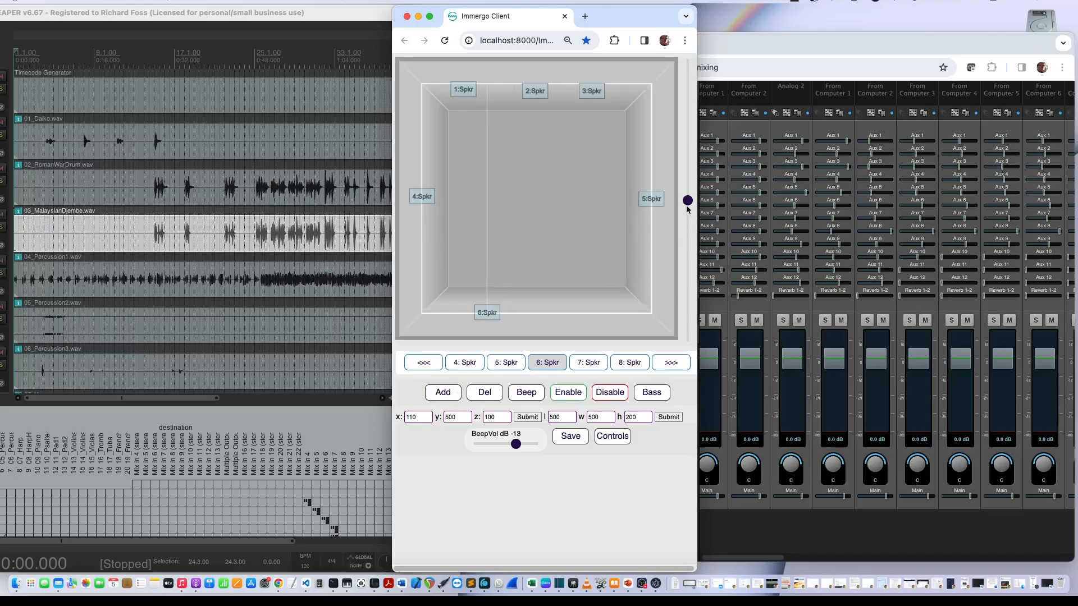
{"action": "left_click_drag", "start_coordinate": [687, 202], "coordinate": [688, 179]}
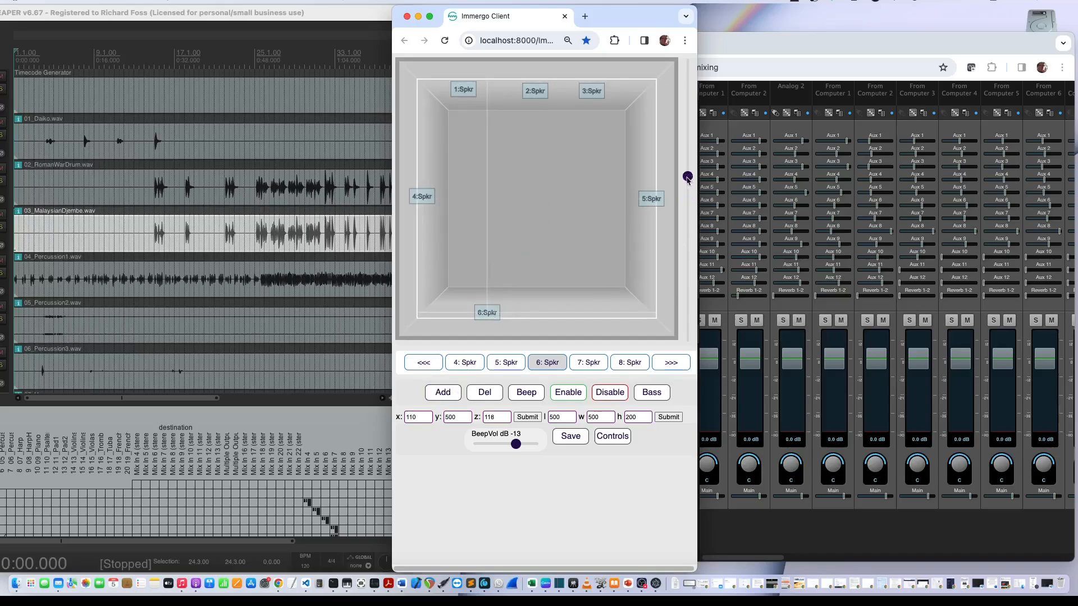
{"action": "left_click_drag", "start_coordinate": [494, 313], "coordinate": [487, 319]}
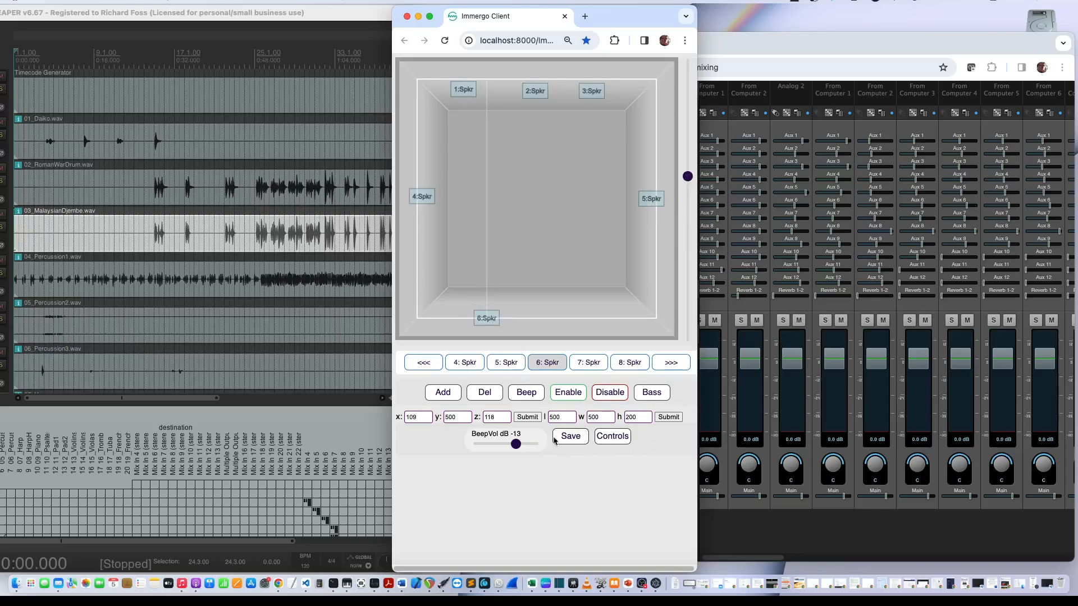
Add speaker 7 and place it toward the right of the rear wall at about x 376, y 500, z 116
{"action": "left_click", "coordinate": [595, 364]}
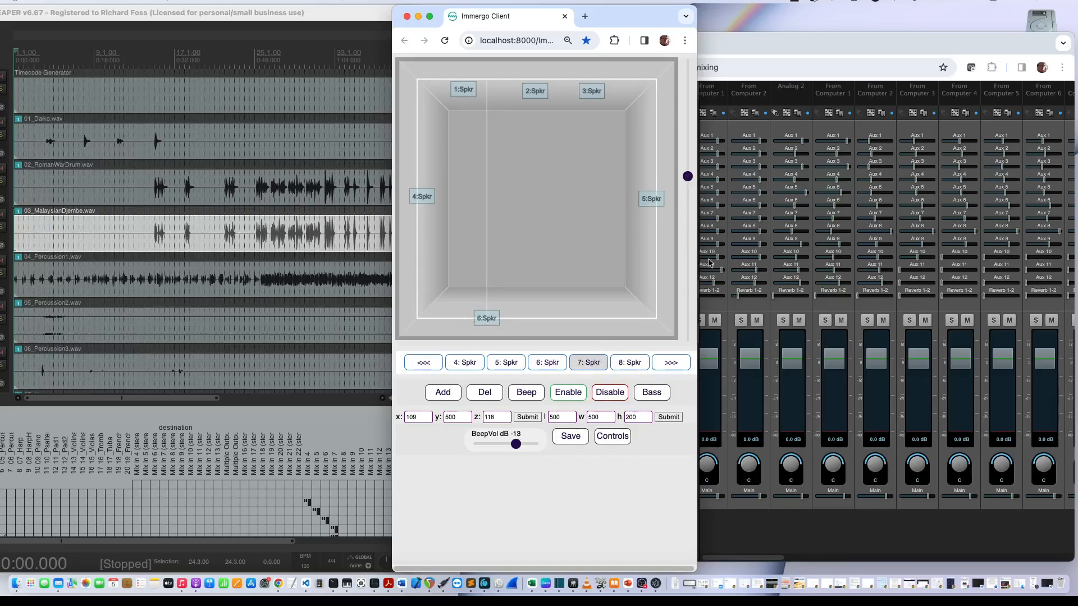
{"action": "left_click", "coordinate": [452, 392]}
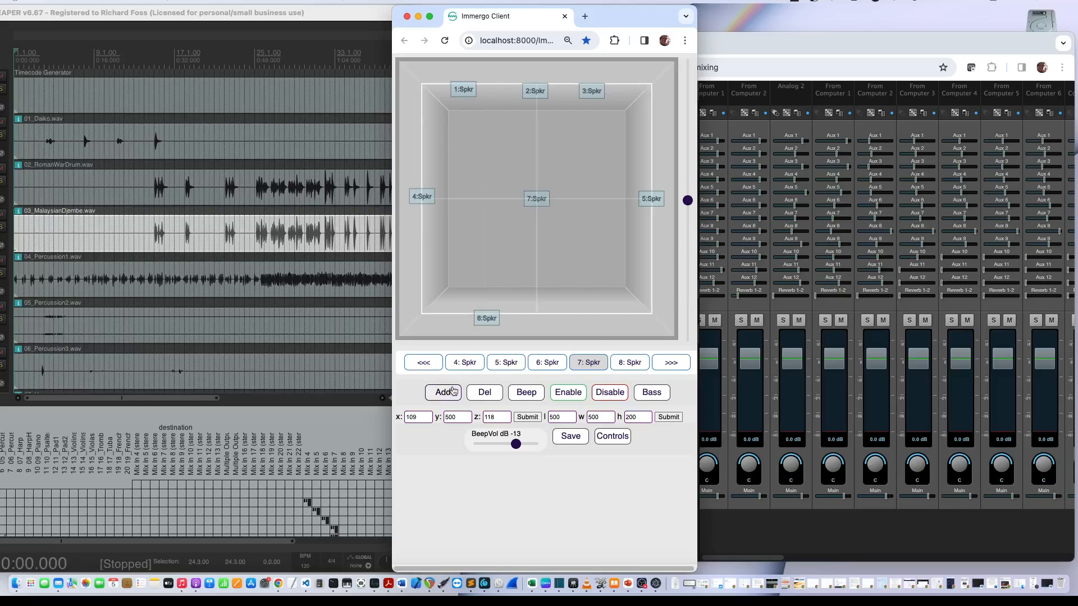
{"action": "left_click_drag", "start_coordinate": [544, 196], "coordinate": [592, 315]}
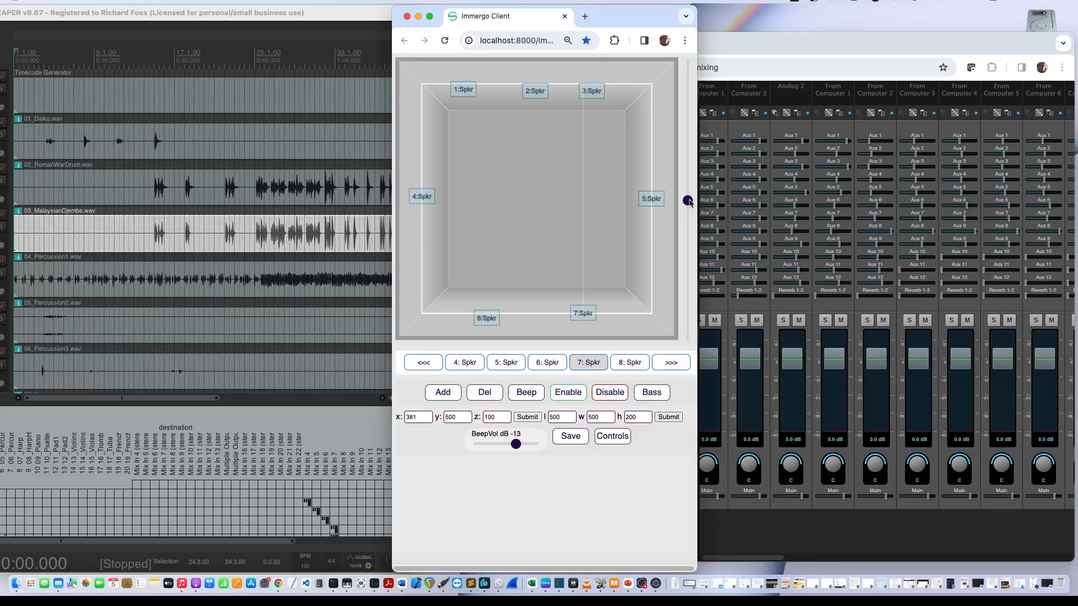
{"action": "left_click_drag", "start_coordinate": [691, 202], "coordinate": [691, 183]}
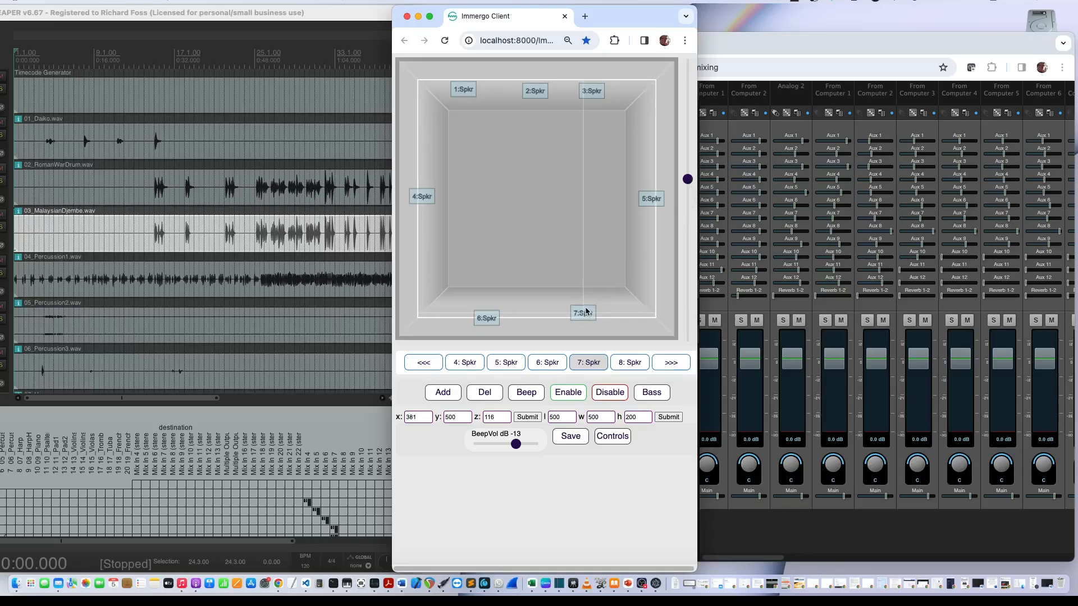
{"action": "left_click_drag", "start_coordinate": [586, 311], "coordinate": [584, 327]}
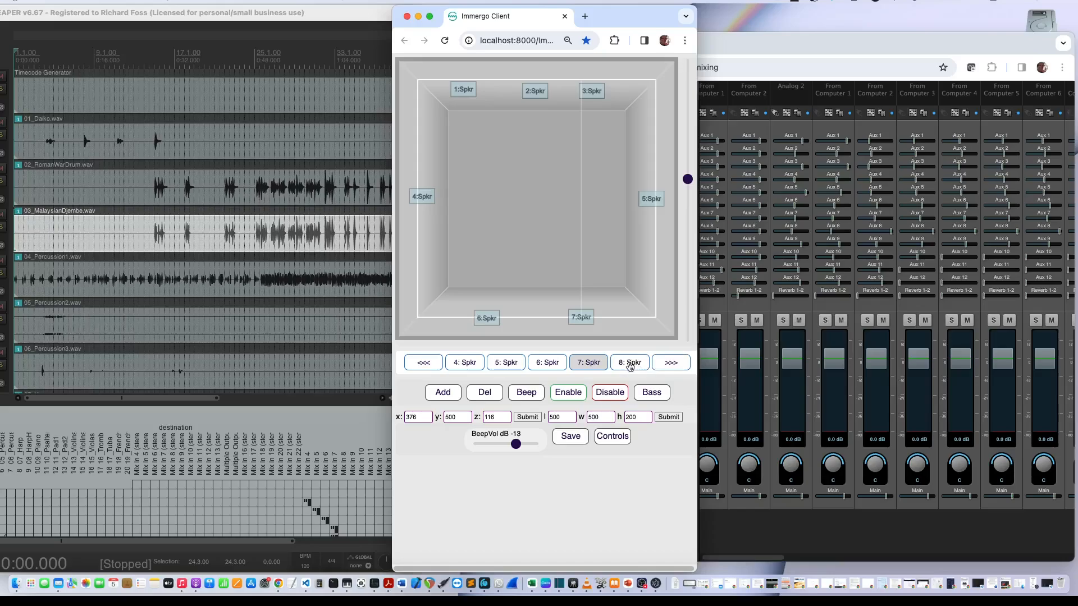
Add speaker 8 on the floor near the front wall at about x 341, y 7, z 0, and define it as a bass speaker
{"action": "left_click", "coordinate": [630, 364]}
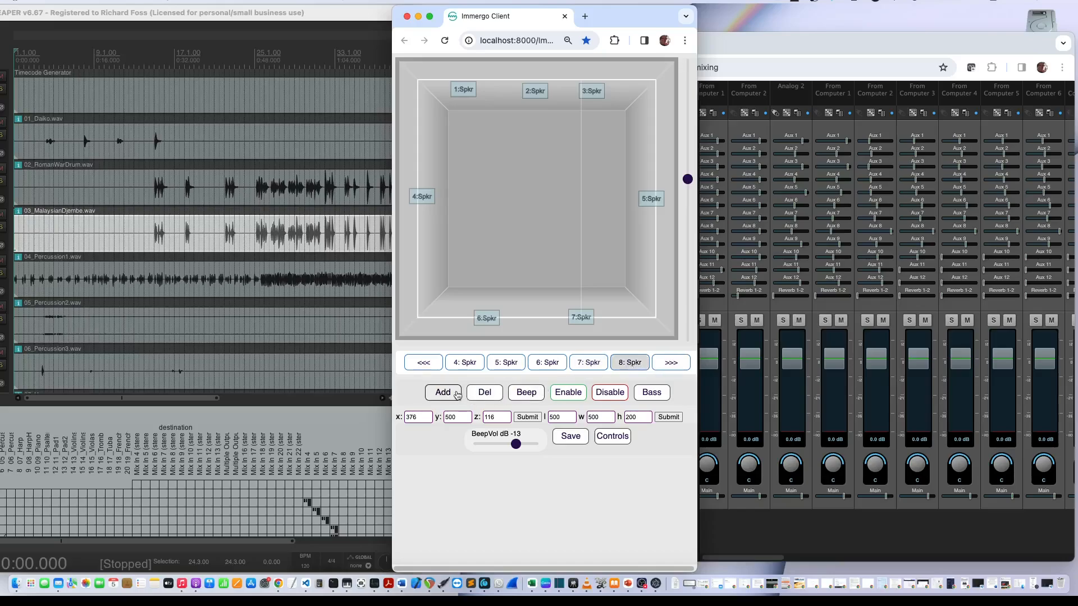
{"action": "left_click", "coordinate": [451, 393]}
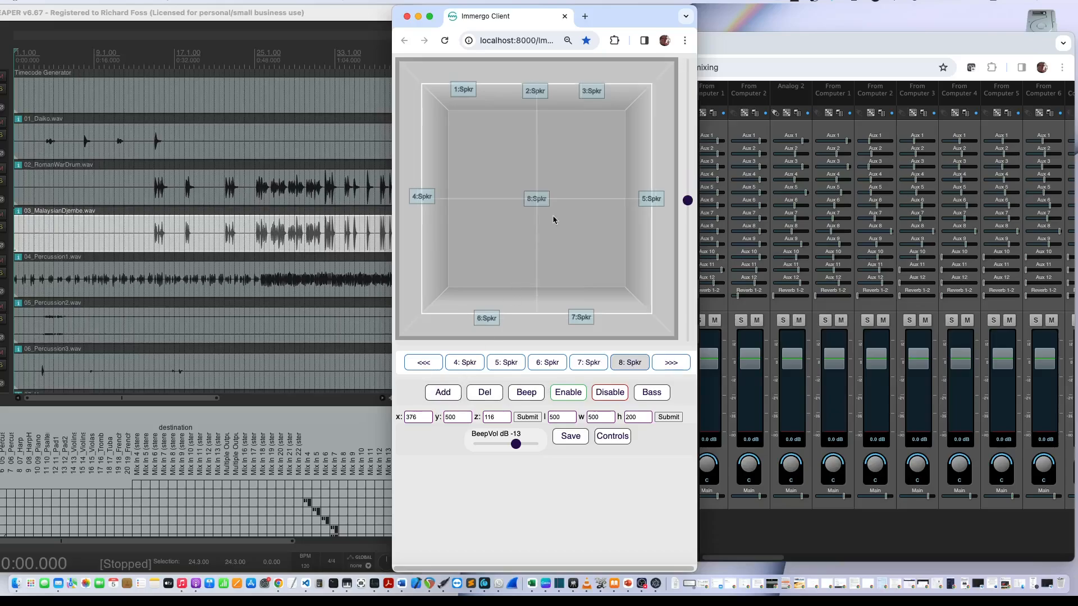
{"action": "left_click_drag", "start_coordinate": [543, 198], "coordinate": [576, 112]}
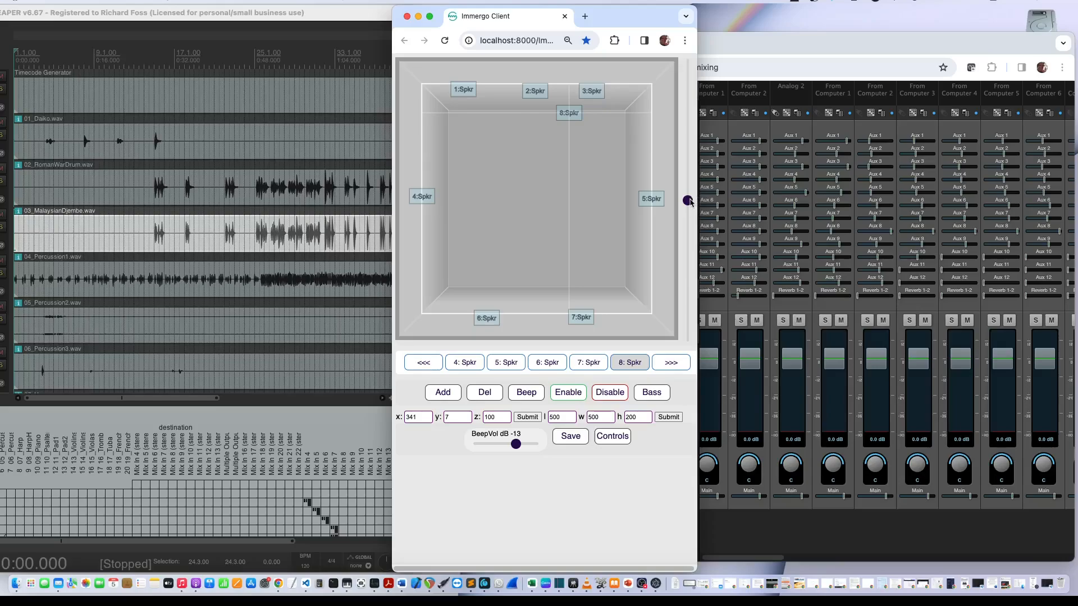
{"action": "left_click_drag", "start_coordinate": [689, 201], "coordinate": [674, 352]}
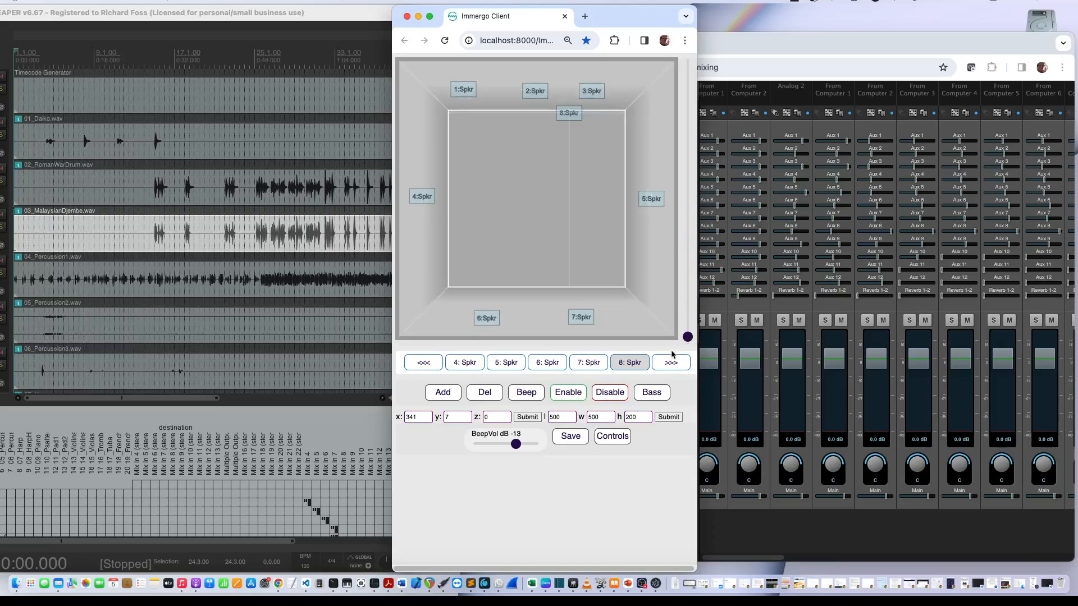
{"action": "left_click", "coordinate": [653, 393]}
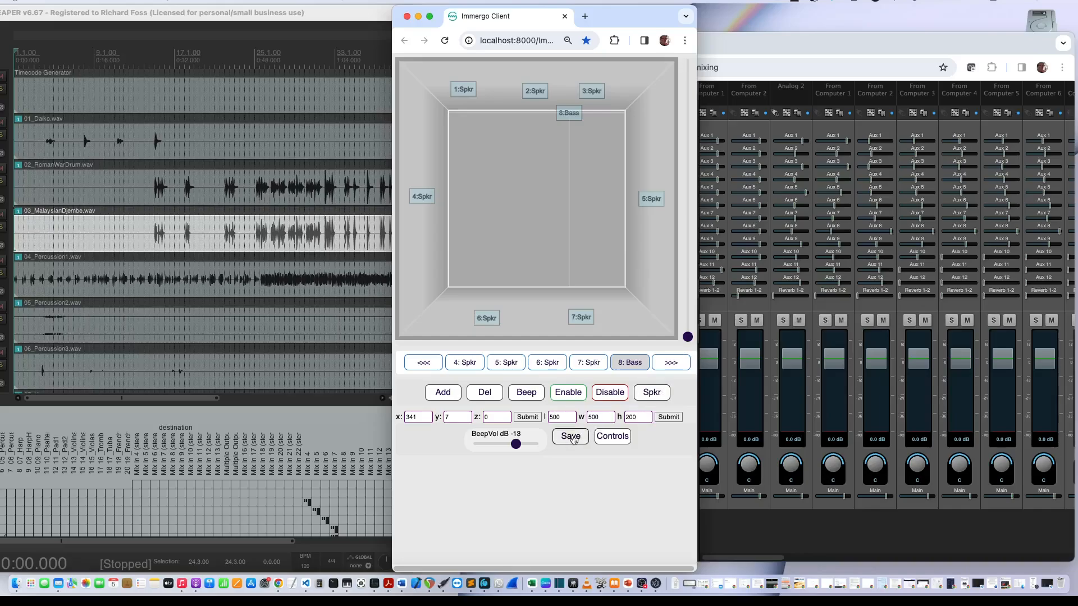
Save the eight-speaker room layout and return to the sound source controls
{"action": "left_click", "coordinate": [571, 438]}
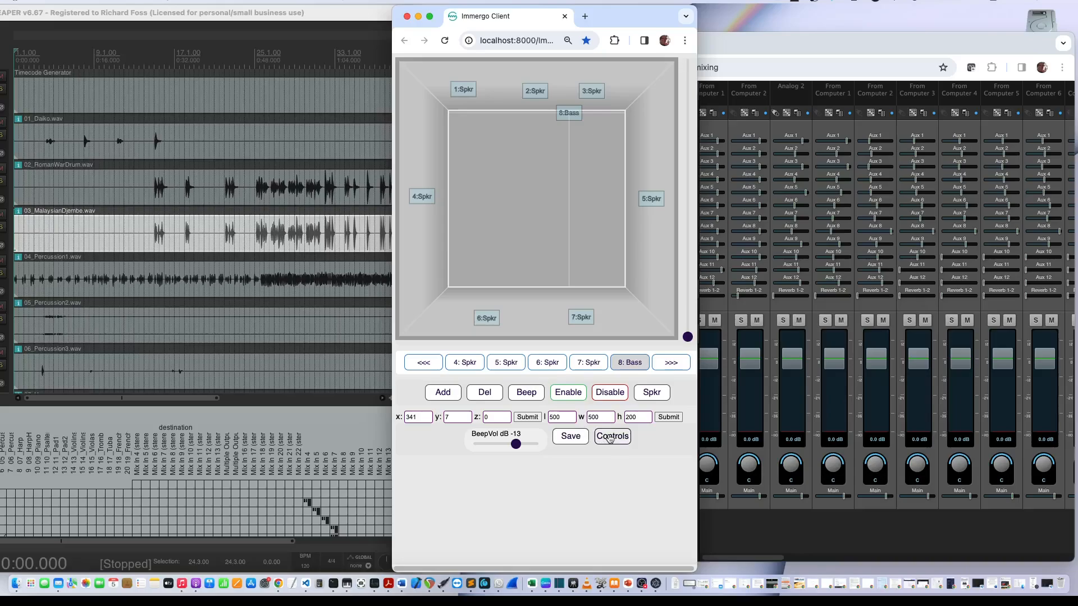
{"action": "left_click", "coordinate": [611, 438]}
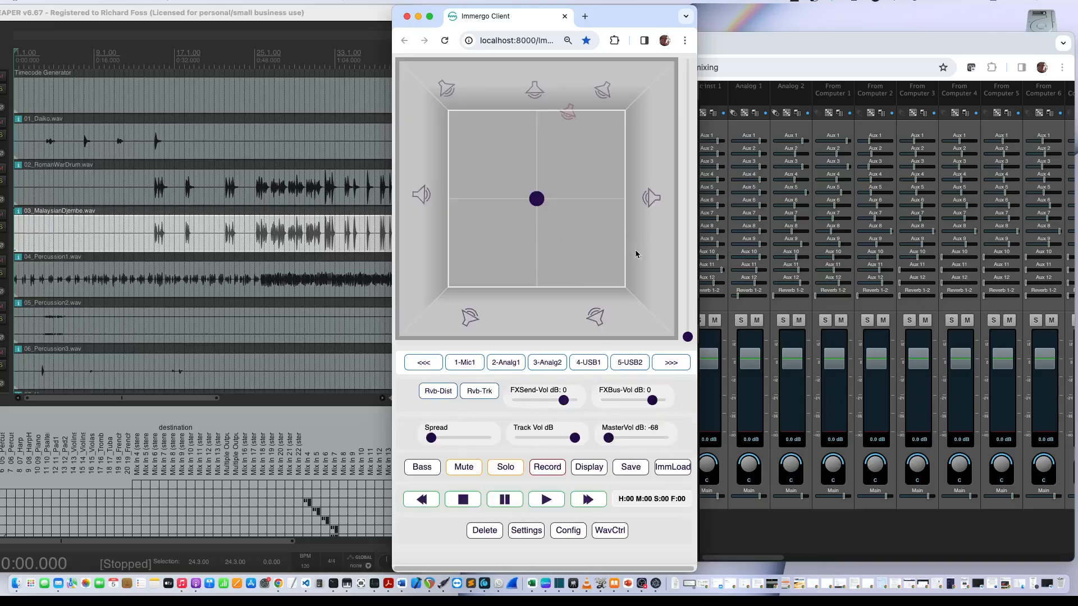
Raise the sound source to about mid-height in the room and position track 1-Mic1 toward the front left
{"action": "left_click_drag", "start_coordinate": [688, 337], "coordinate": [688, 198]}
{"action": "left_click_drag", "start_coordinate": [536, 198], "coordinate": [514, 163]}
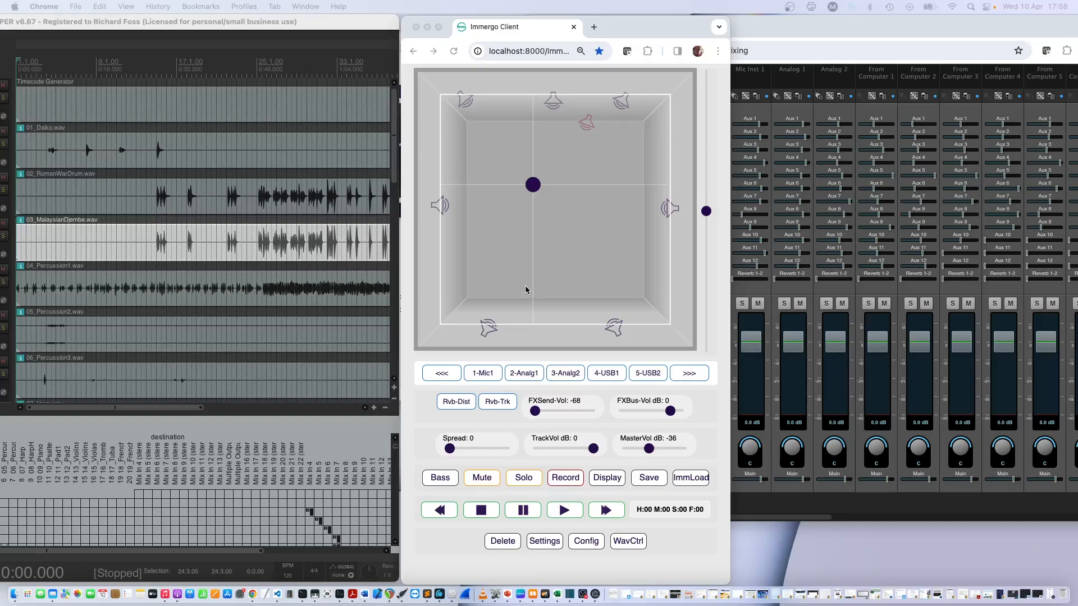
{"action": "left_click", "coordinate": [489, 373]}
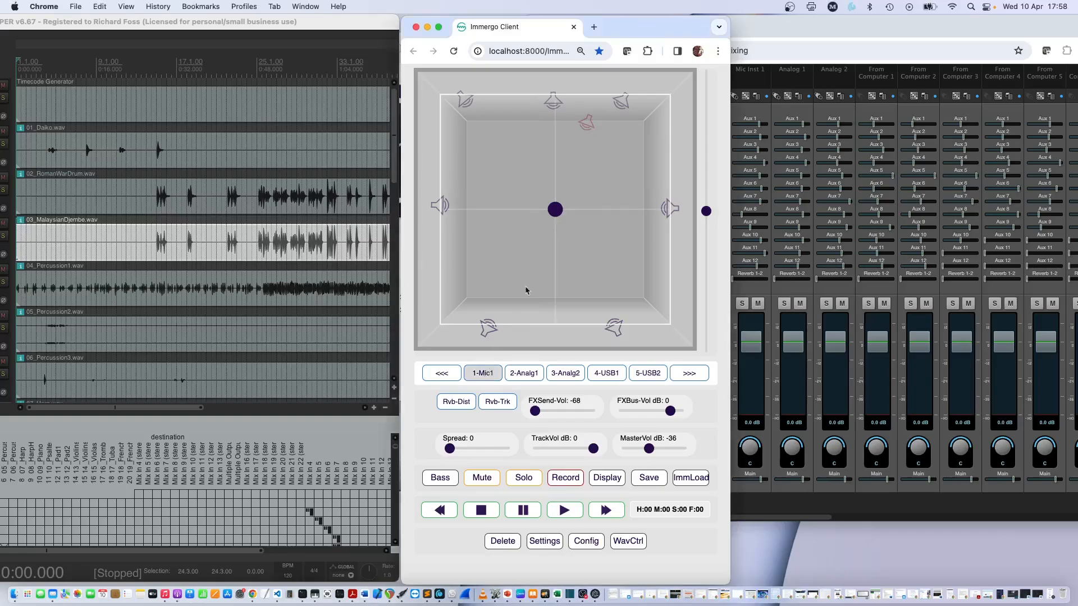
{"action": "left_click_drag", "start_coordinate": [556, 206], "coordinate": [503, 177]}
Select track 2-Analg1 and move its sound source from the room's centre toward the front left
{"action": "left_click", "coordinate": [537, 373]}
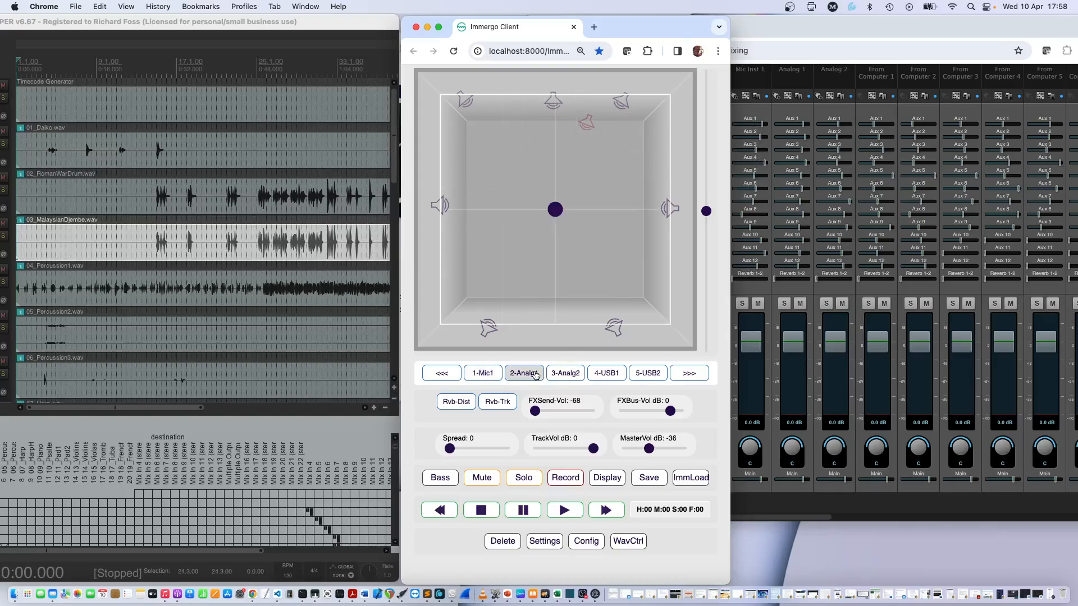
{"action": "left_click_drag", "start_coordinate": [553, 209], "coordinate": [555, 176]}
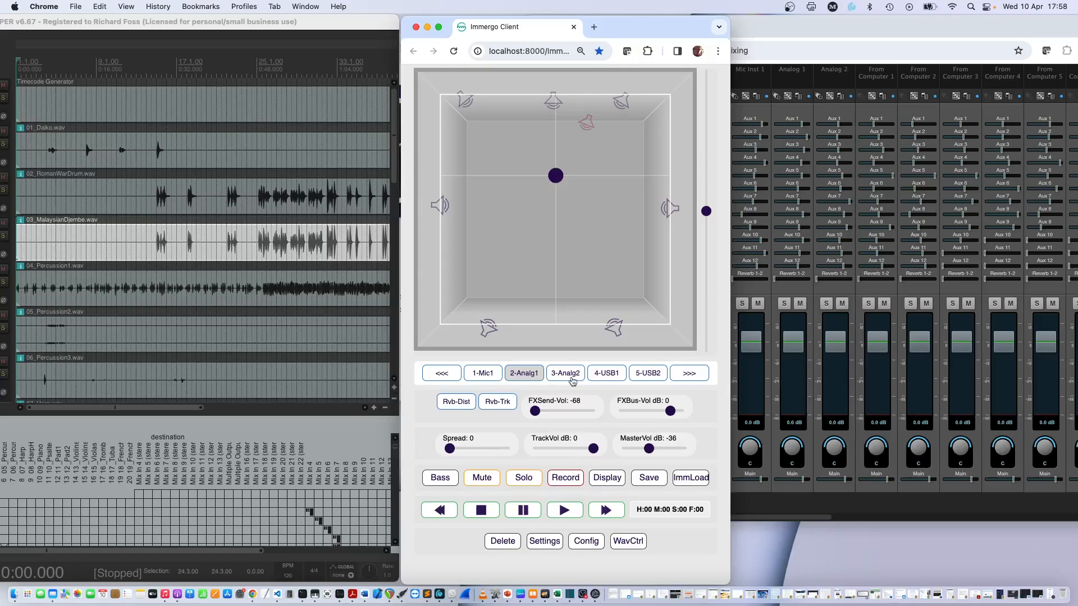
{"action": "left_click_drag", "start_coordinate": [560, 177], "coordinate": [514, 171]}
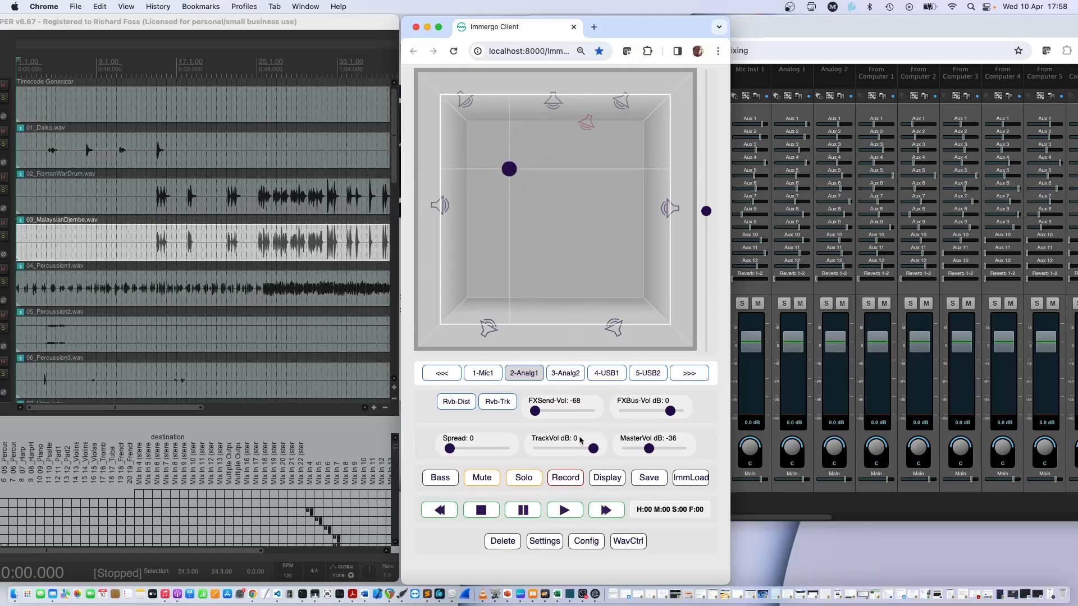
Load Skalandunas.imm and play the piece with the master volume at -26 dB
{"action": "left_click", "coordinate": [688, 482]}
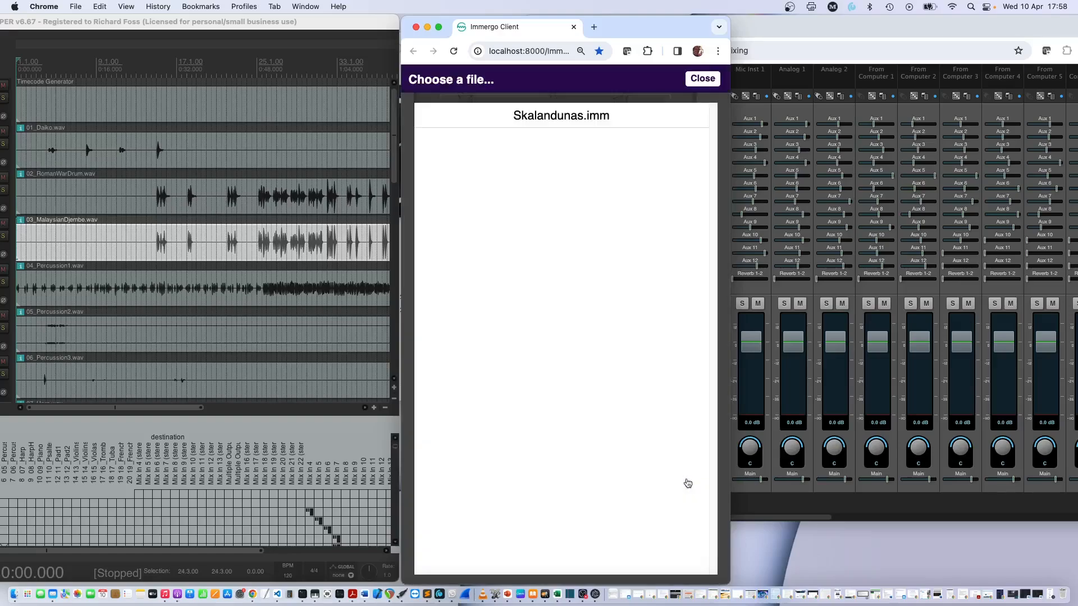
{"action": "left_click", "coordinate": [574, 117]}
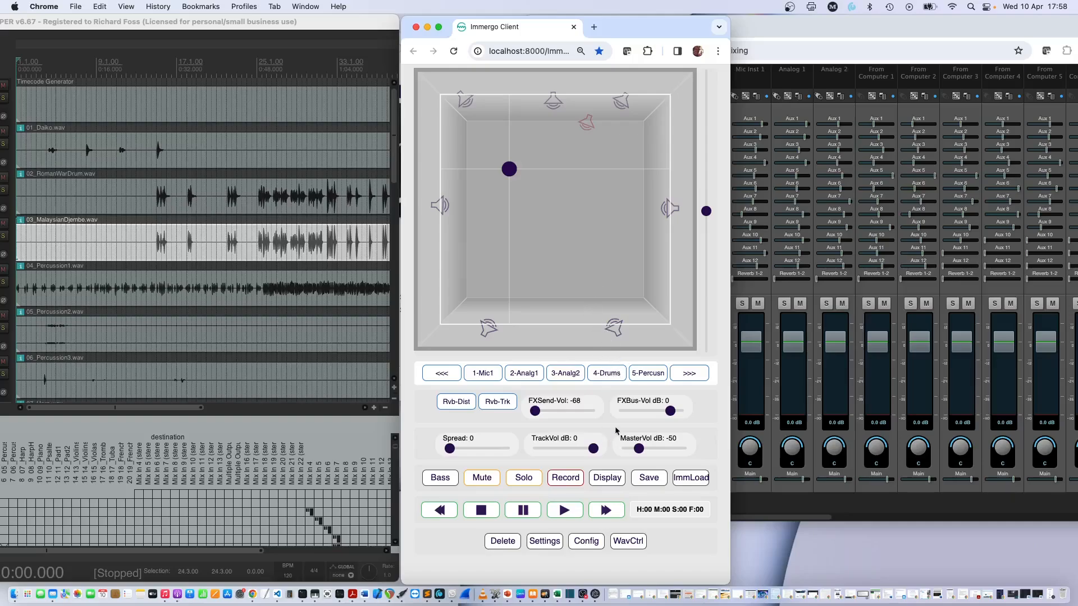
{"action": "left_click", "coordinate": [566, 509]}
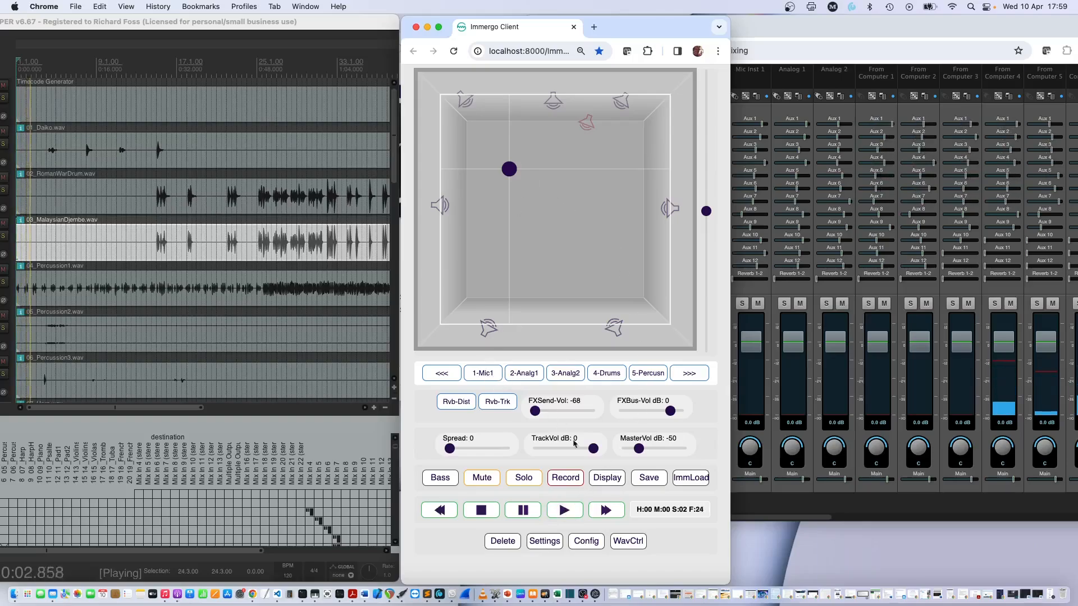
{"action": "left_click_drag", "start_coordinate": [640, 454], "coordinate": [656, 454]}
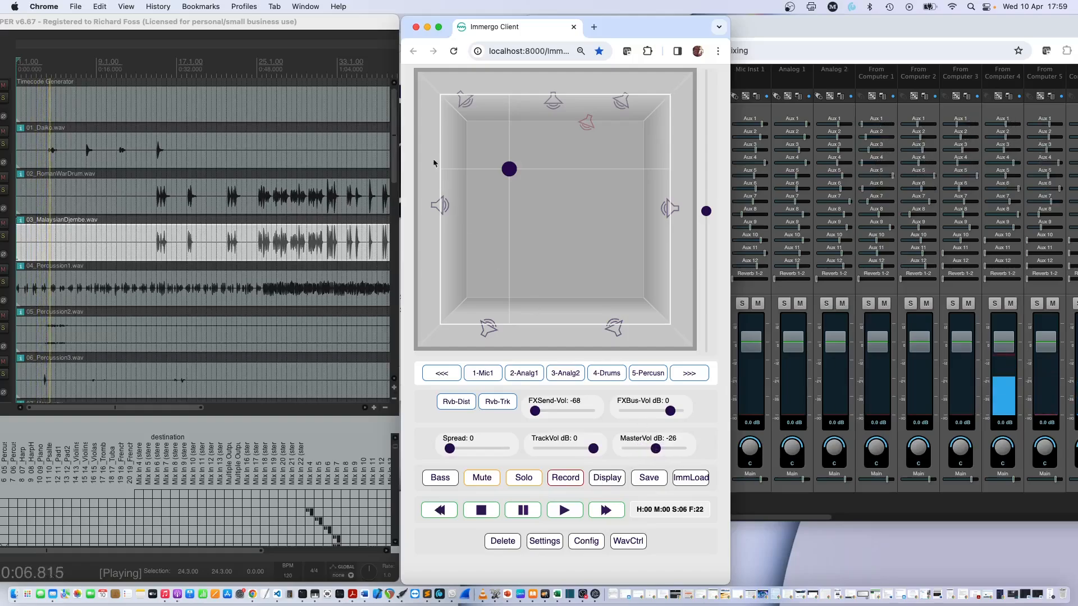
Position track 1-Mic1 toward the front right and track 2-Analg1 toward the front left during playback, and stop the playback
{"action": "left_click", "coordinate": [483, 374]}
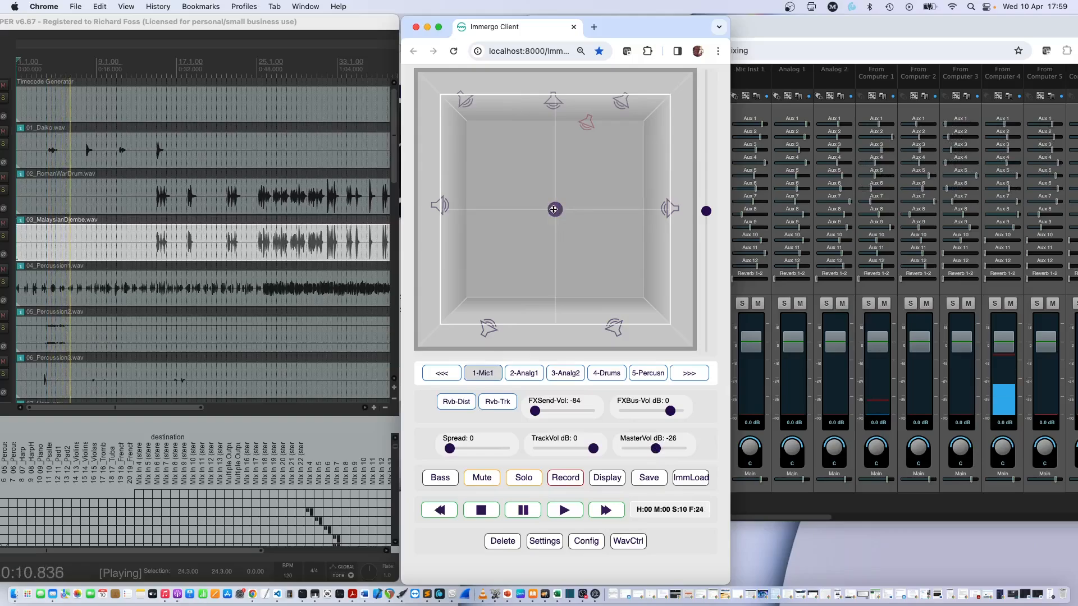
{"action": "left_click_drag", "start_coordinate": [554, 208], "coordinate": [581, 180]}
{"action": "left_click", "coordinate": [524, 373]}
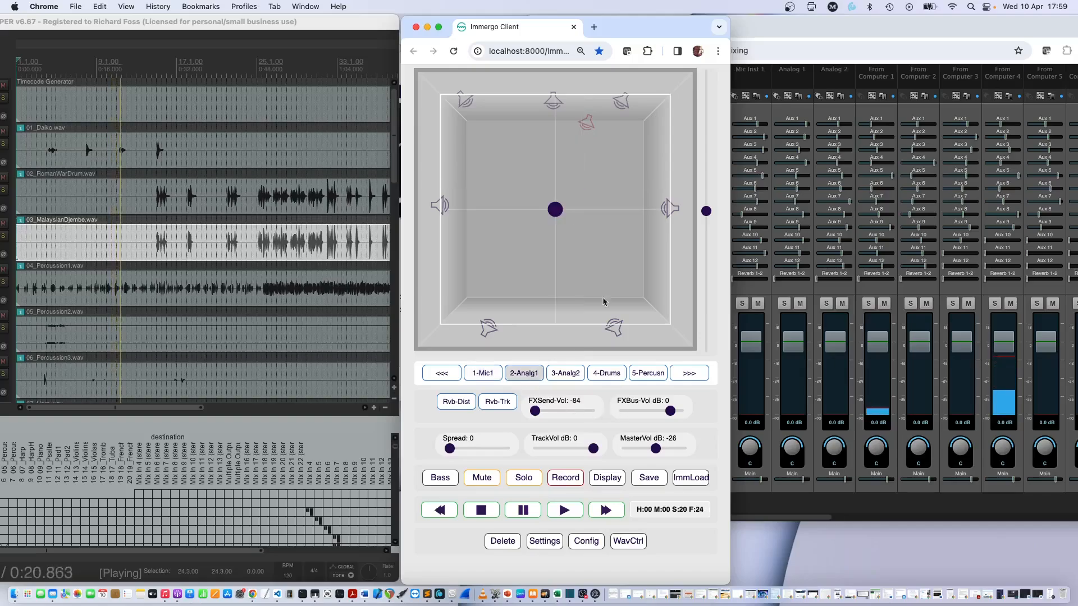
{"action": "left_click_drag", "start_coordinate": [555, 208], "coordinate": [516, 152]}
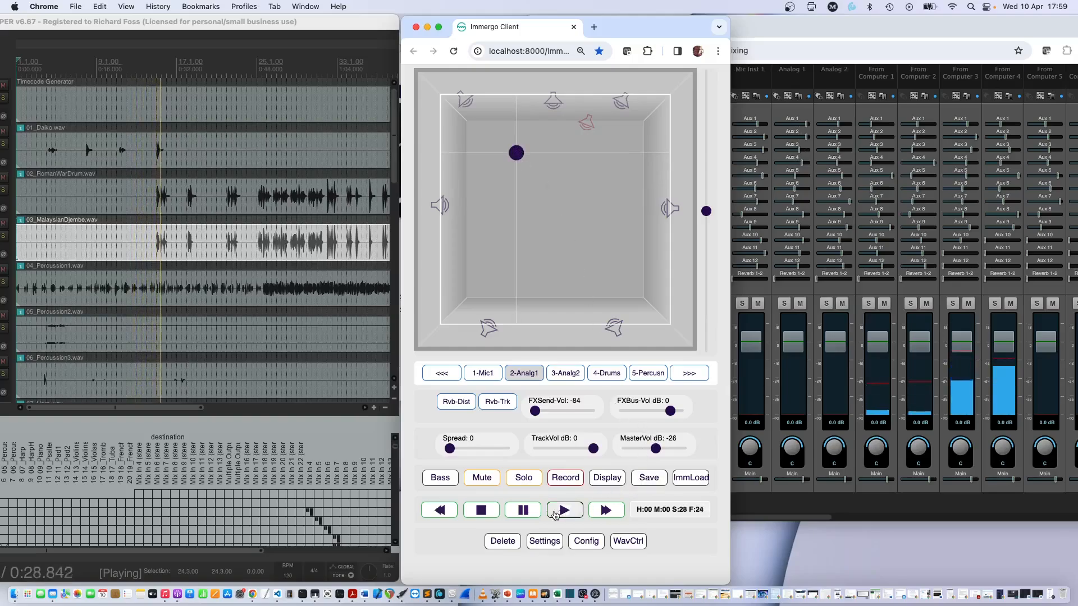
{"action": "left_click", "coordinate": [479, 505]}
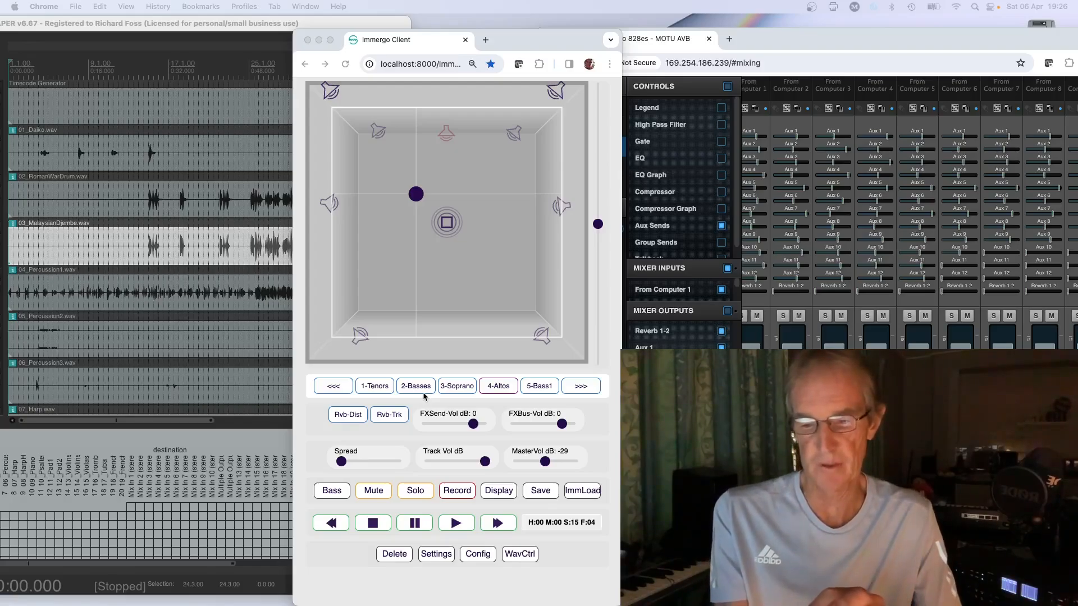
{"action": "key", "text": "space"}
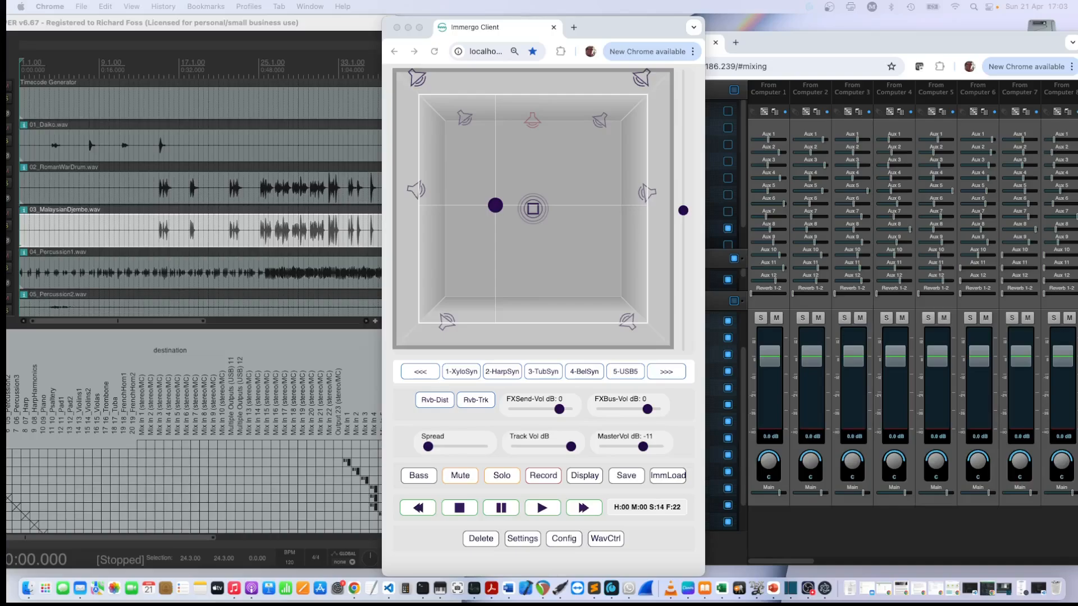
Switch the client to WAV file control and open the playback scheduler
{"action": "left_click", "coordinate": [604, 542]}
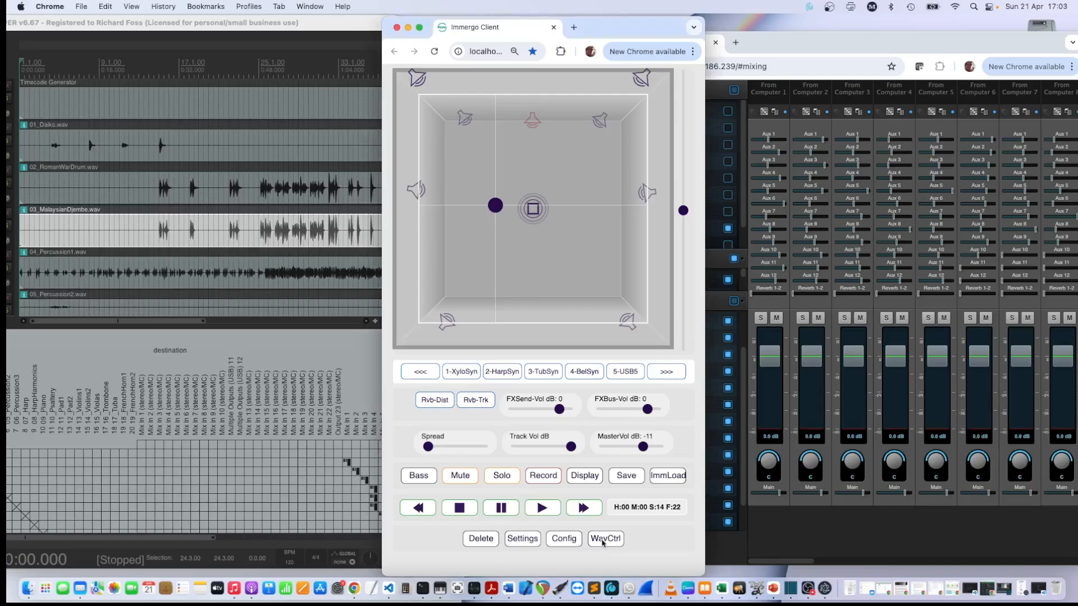
{"action": "left_click", "coordinate": [603, 540]}
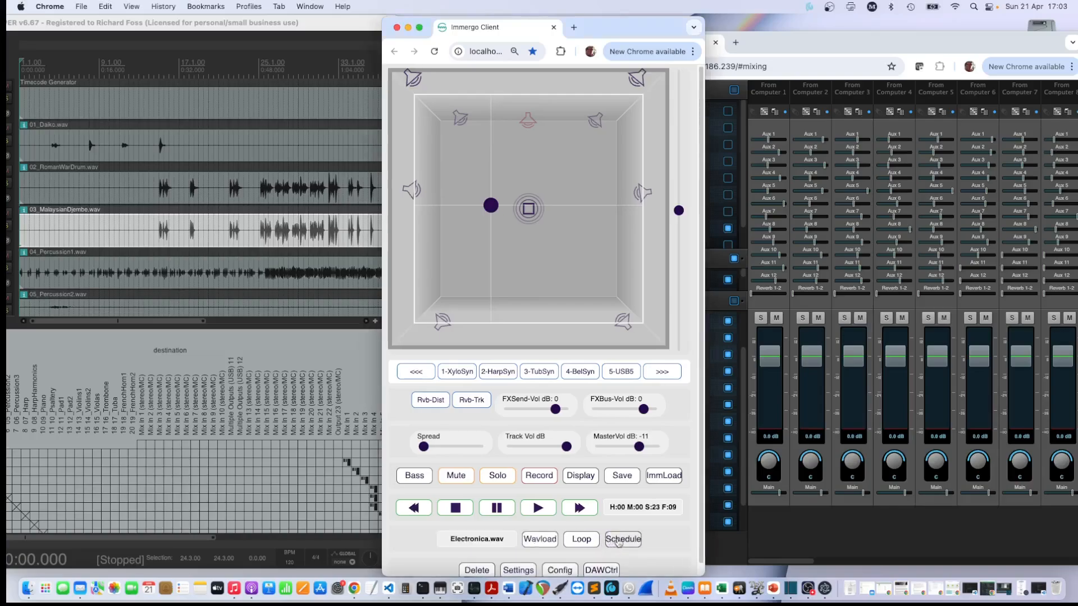
{"action": "left_click", "coordinate": [618, 540]}
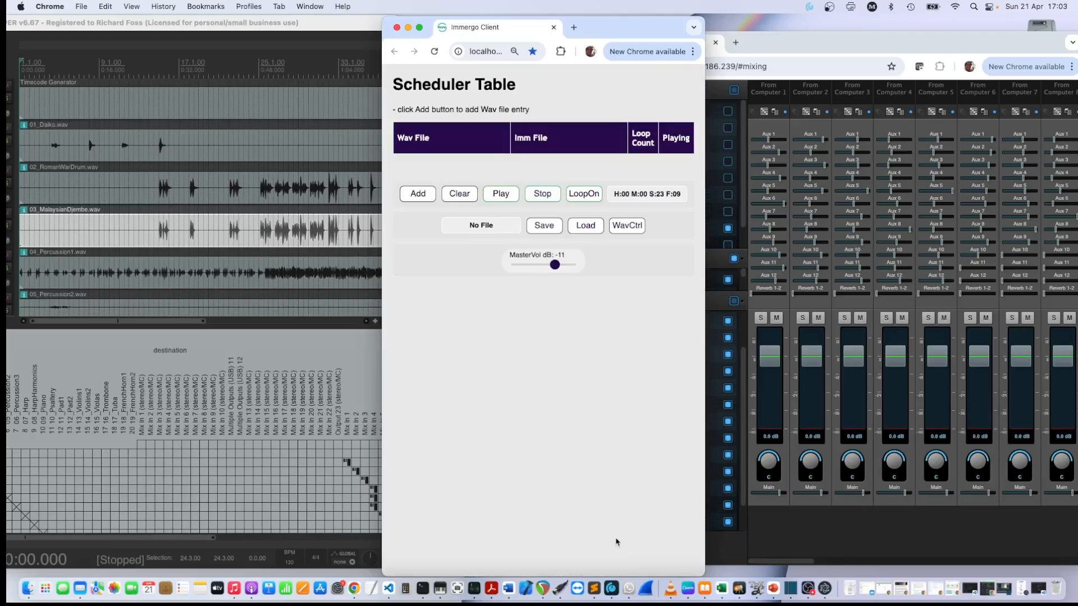
Add a first schedule entry pairing bubbles_sfx.wav with bubbles.imm
{"action": "left_click", "coordinate": [418, 195]}
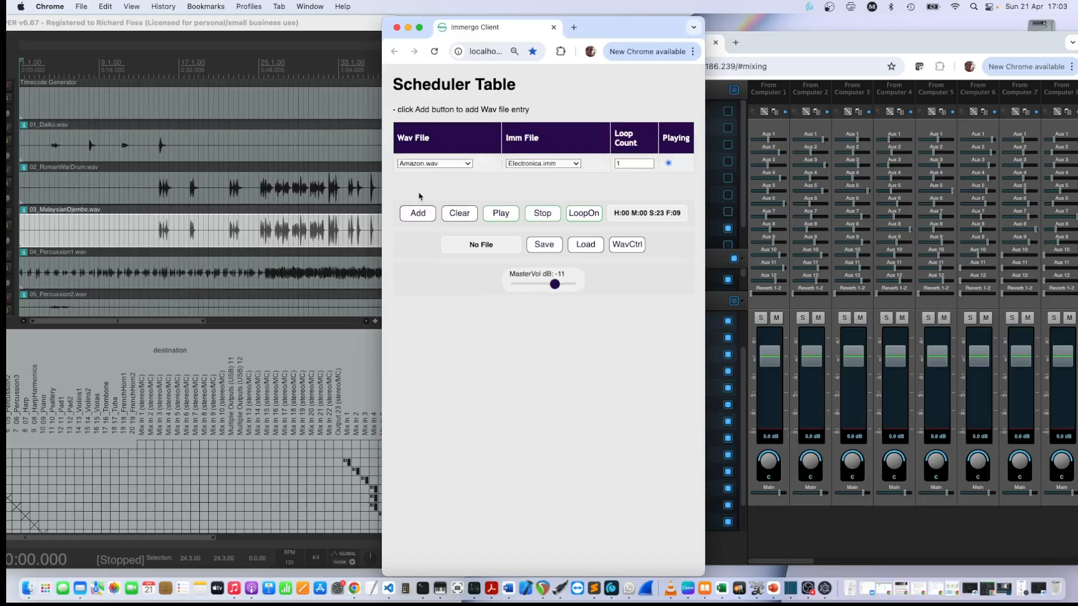
{"action": "left_click", "coordinate": [468, 164]}
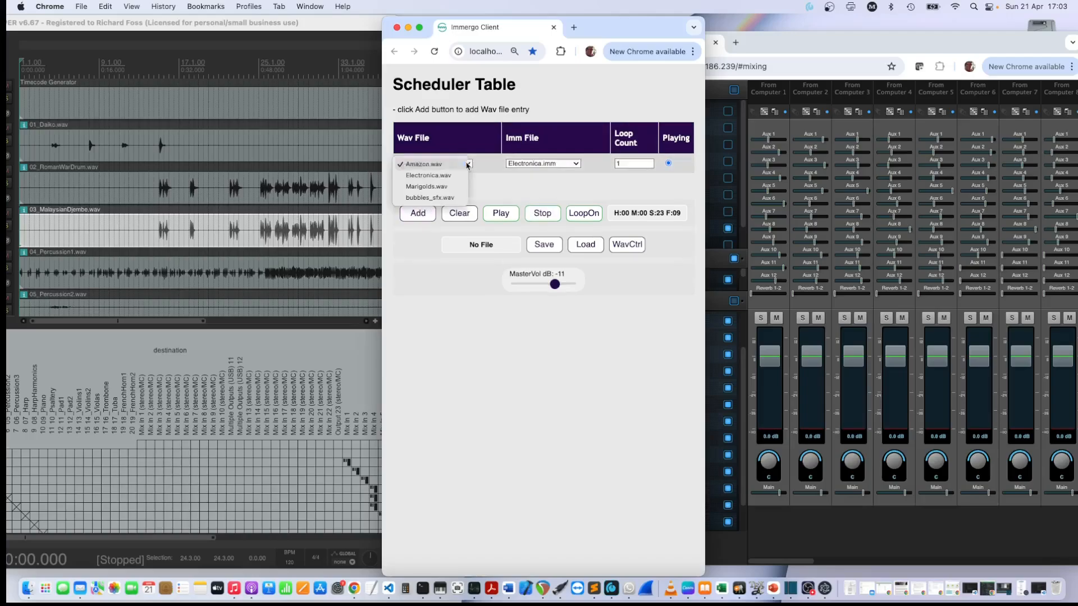
{"action": "left_click", "coordinate": [437, 198]}
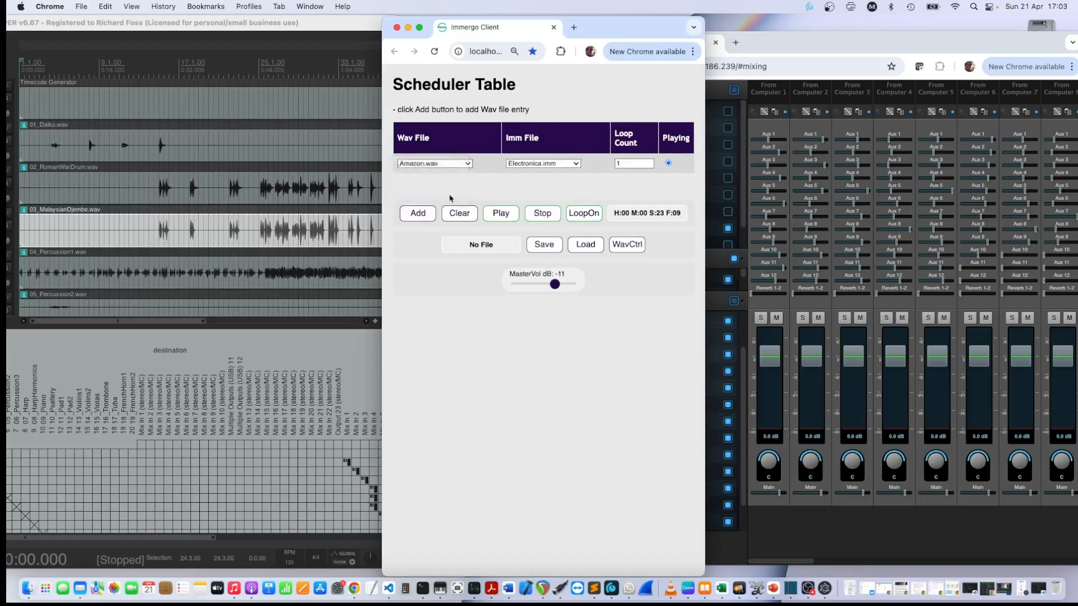
{"action": "left_click", "coordinate": [576, 164]}
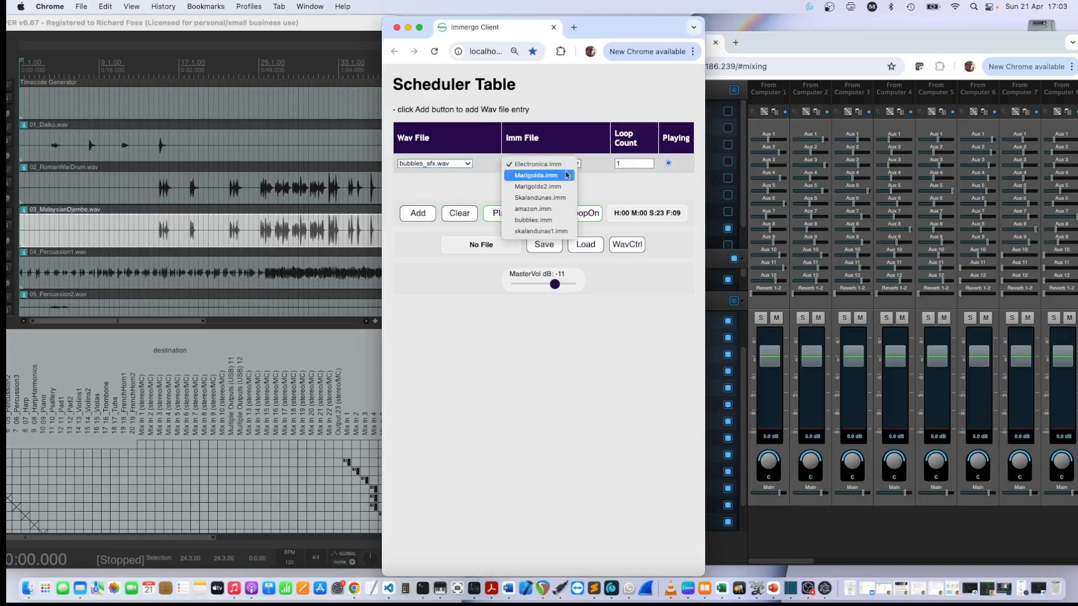
{"action": "left_click", "coordinate": [536, 221]}
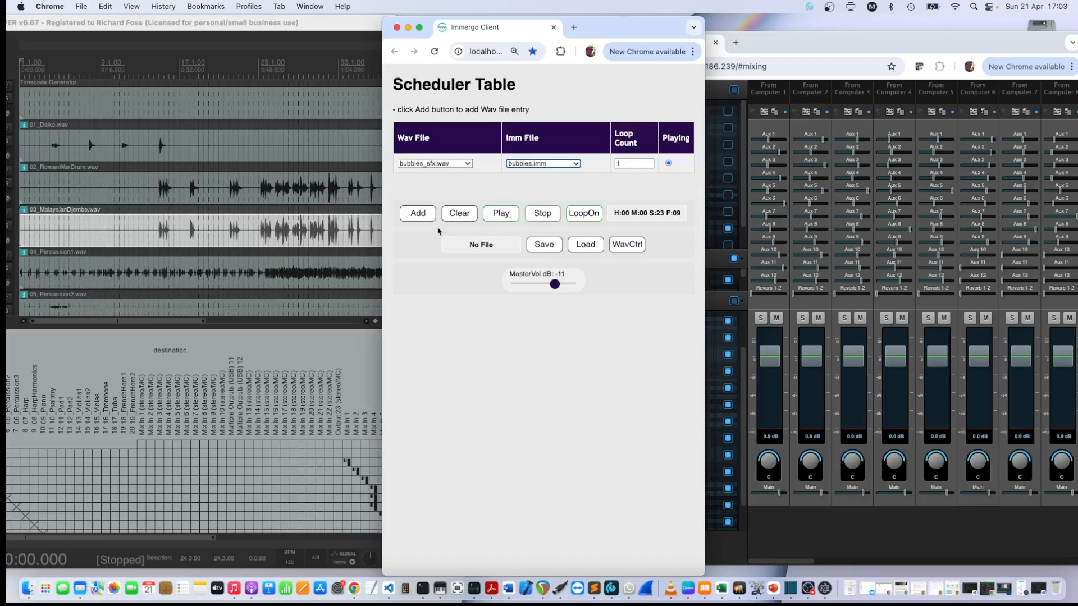
Add a second schedule entry pairing Amazon.wav with amazon.imm
{"action": "left_click", "coordinate": [417, 214]}
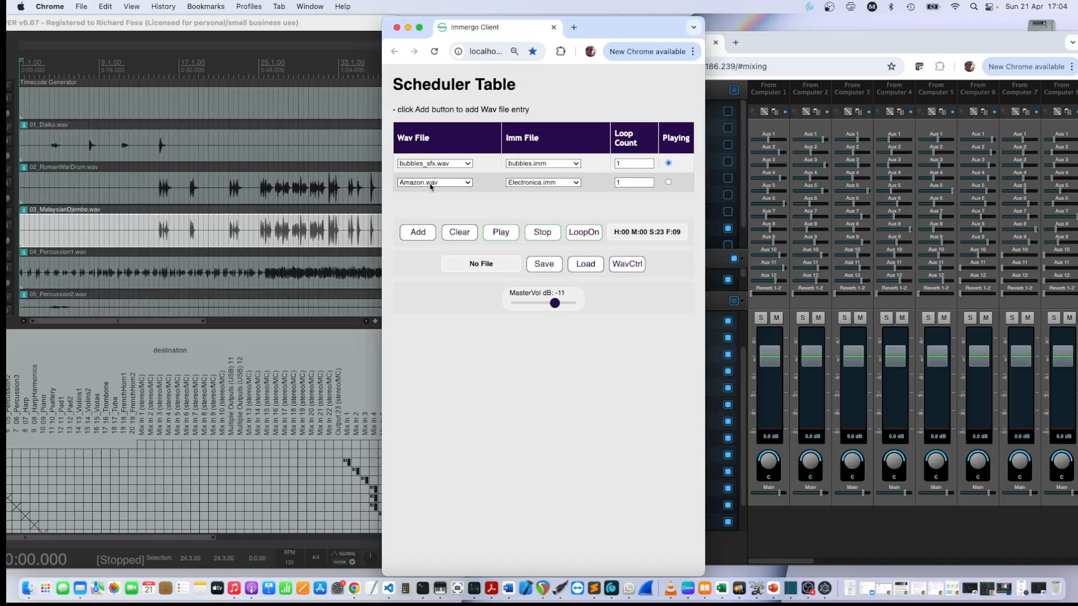
{"action": "left_click", "coordinate": [572, 185]}
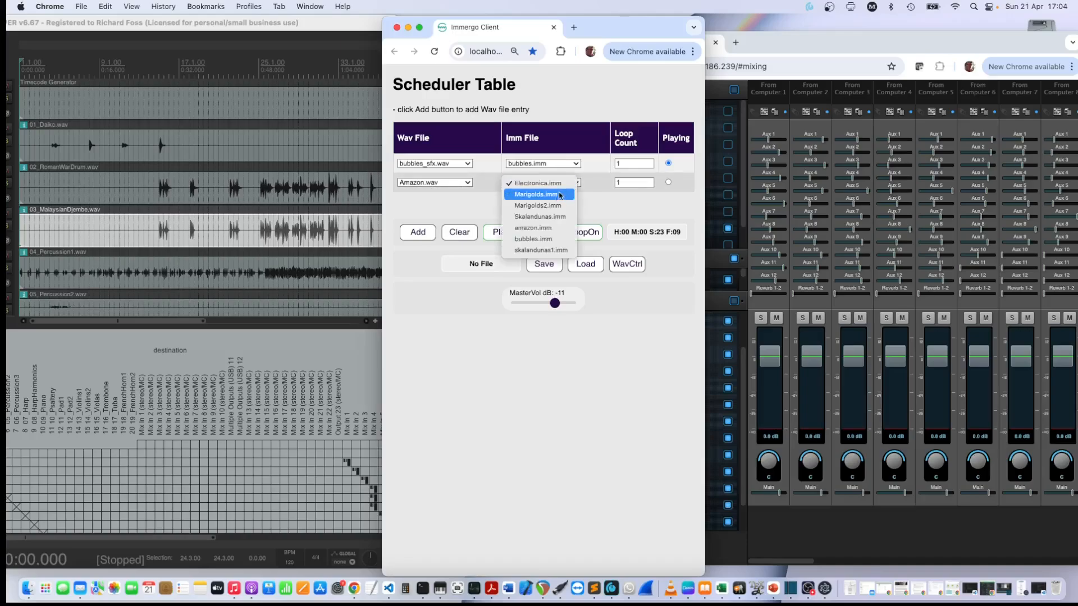
{"action": "left_click", "coordinate": [541, 228]}
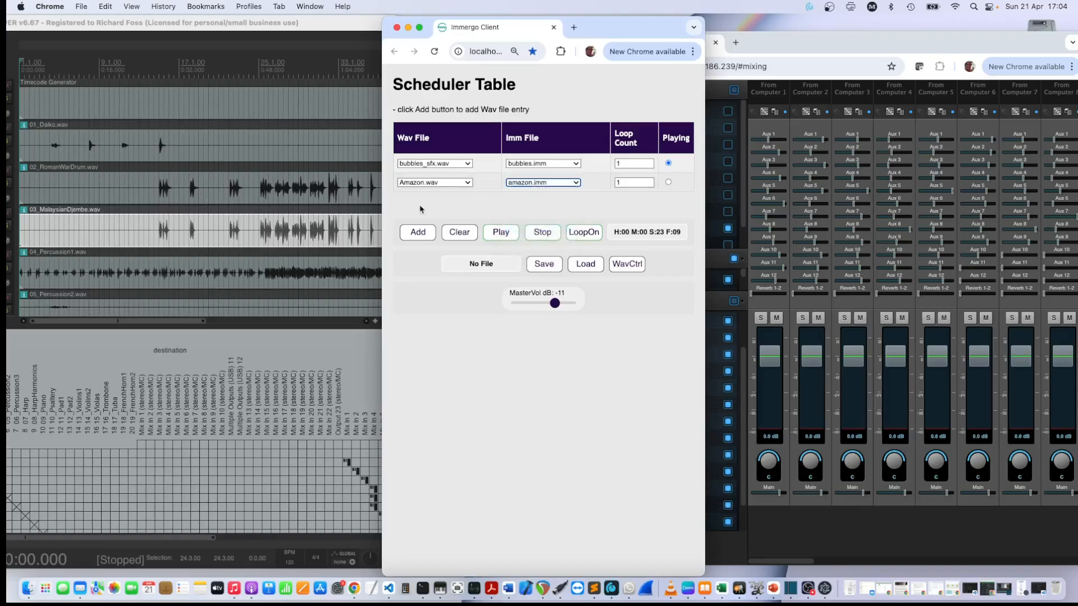
Add a third schedule entry pairing Electronica.wav with Electronica.imm
{"action": "left_click", "coordinate": [420, 233]}
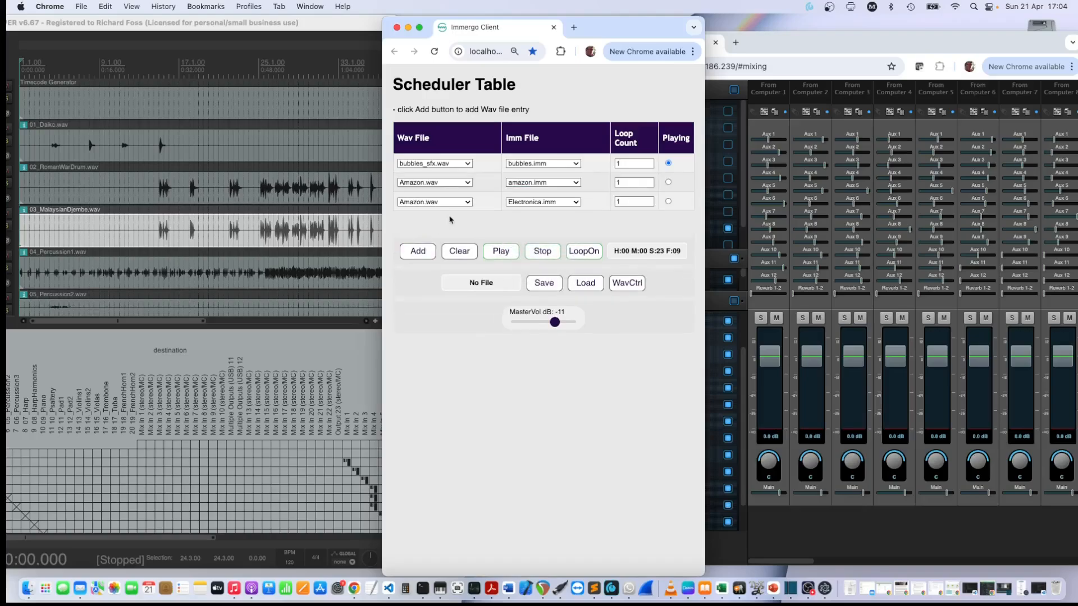
{"action": "left_click", "coordinate": [466, 202]}
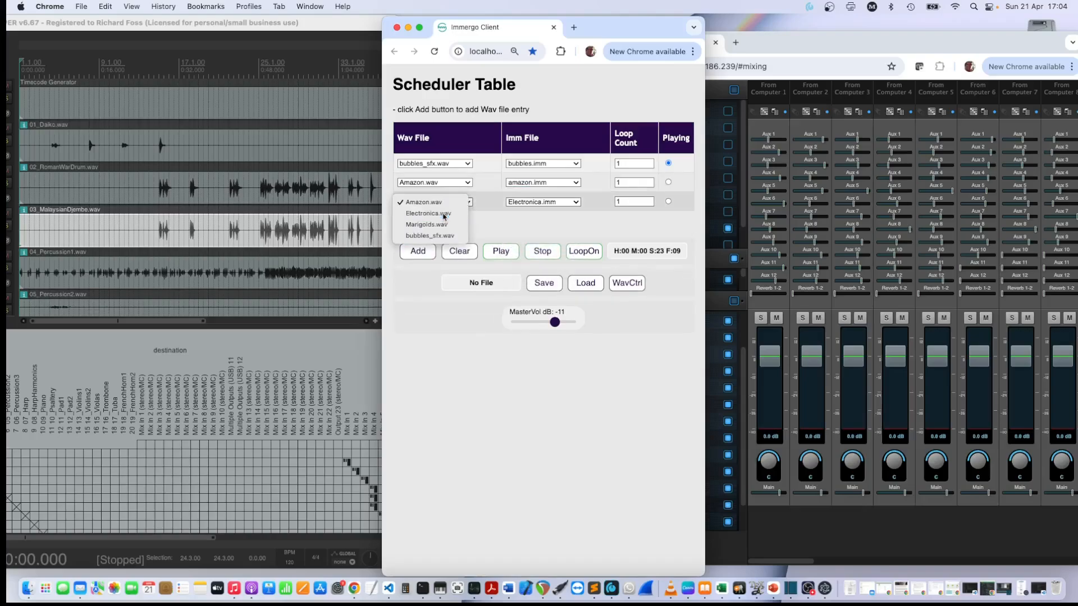
{"action": "left_click", "coordinate": [443, 217]}
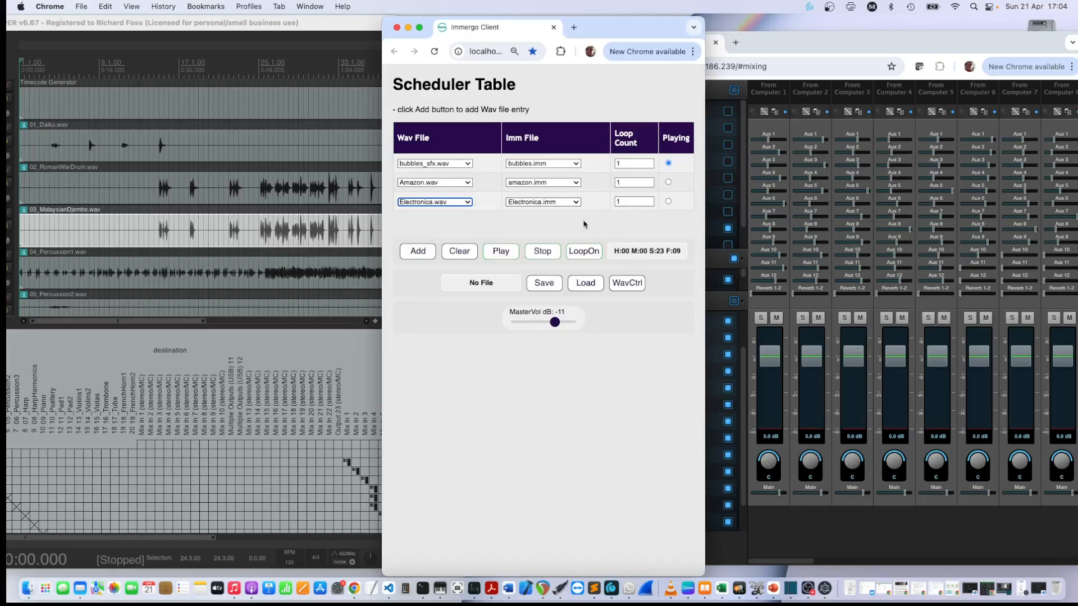
Play the schedule from the bubbles_sfx.wav entry and stop that entry's playback
{"action": "left_click", "coordinate": [502, 252]}
{"action": "left_click", "coordinate": [500, 251]}
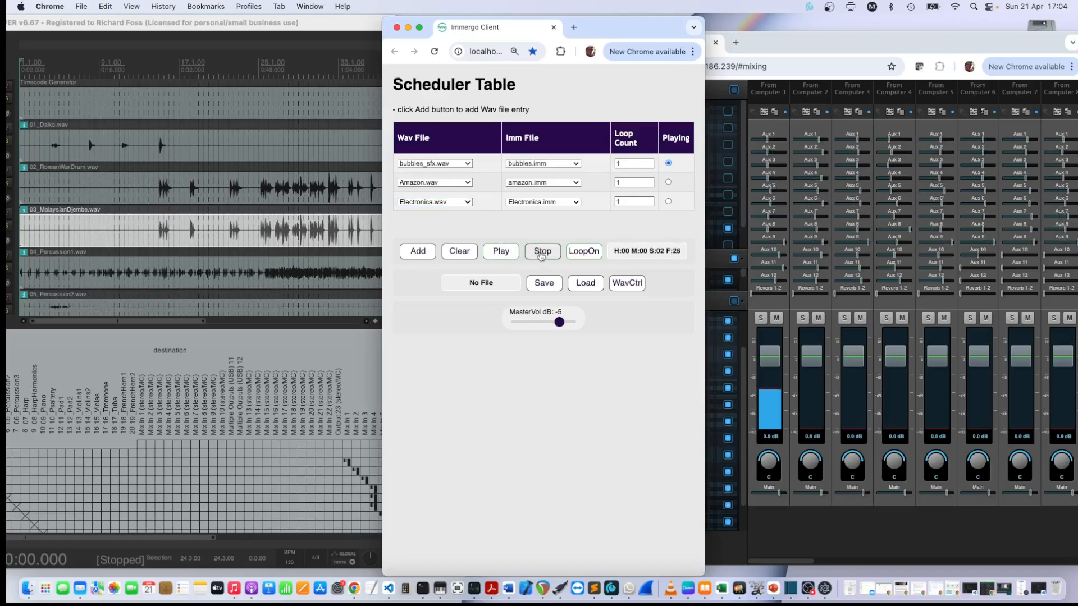
{"action": "left_click", "coordinate": [541, 253]}
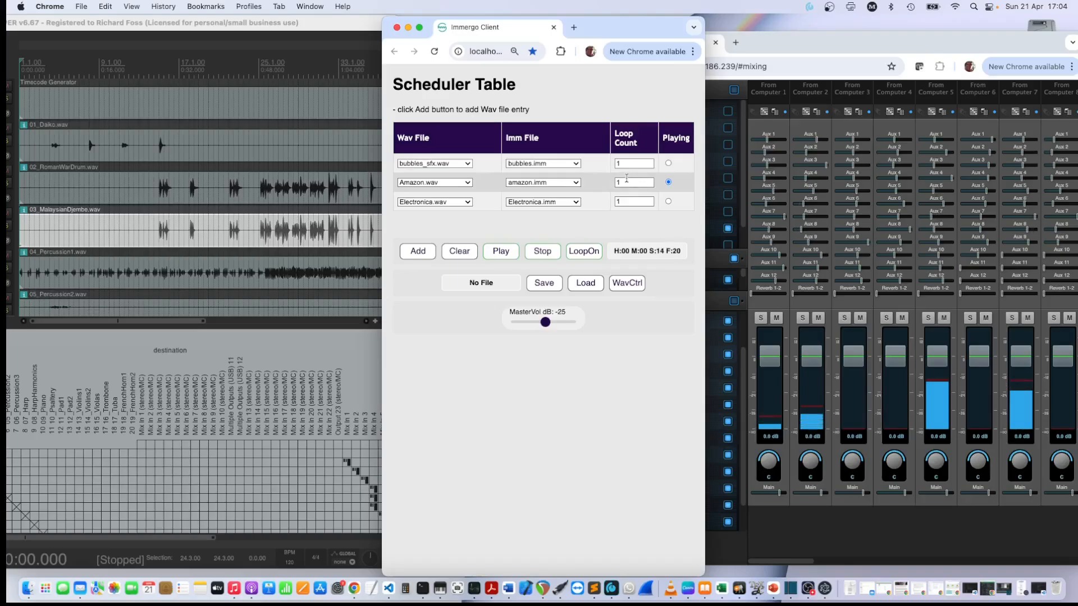
Lower the master volume to -30 dB while the Amazon.wav entry plays, and try toggling looping for the schedule
{"action": "left_click", "coordinate": [548, 322]}
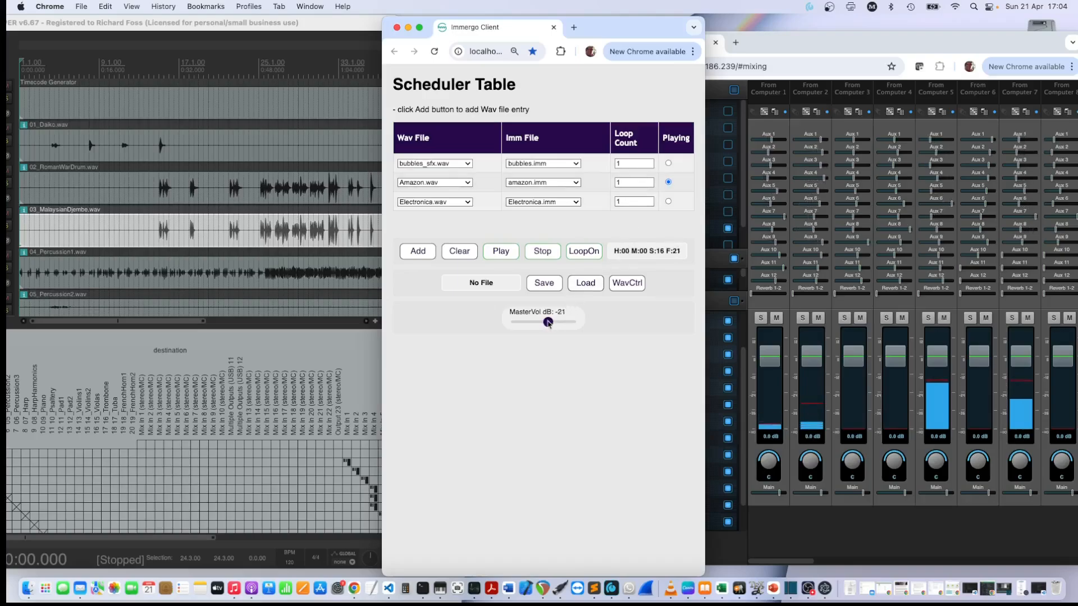
{"action": "left_click_drag", "start_coordinate": [548, 323], "coordinate": [542, 324]}
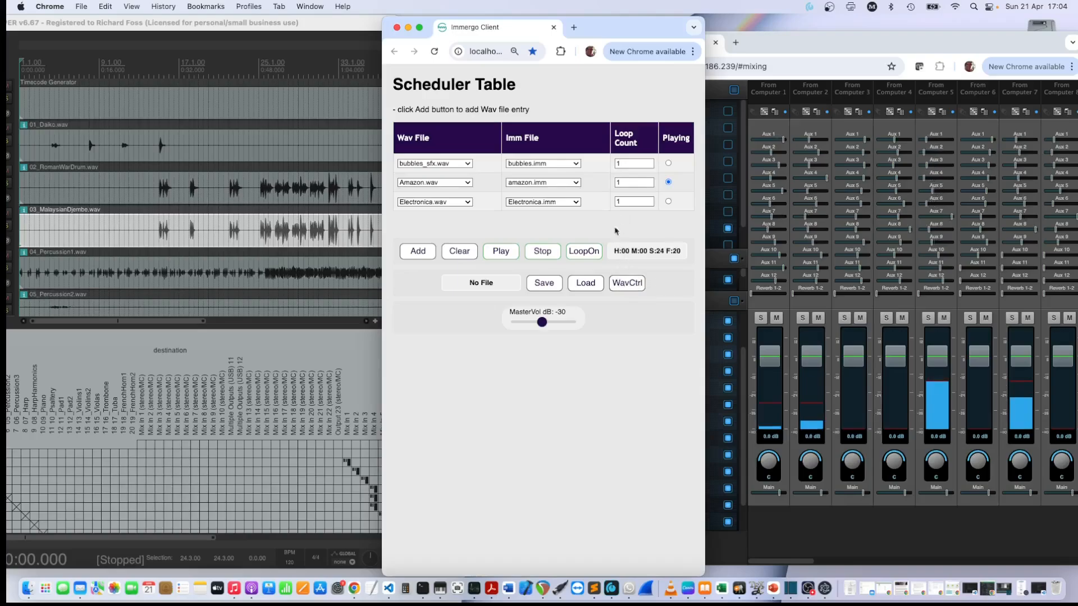
{"action": "left_click", "coordinate": [581, 252]}
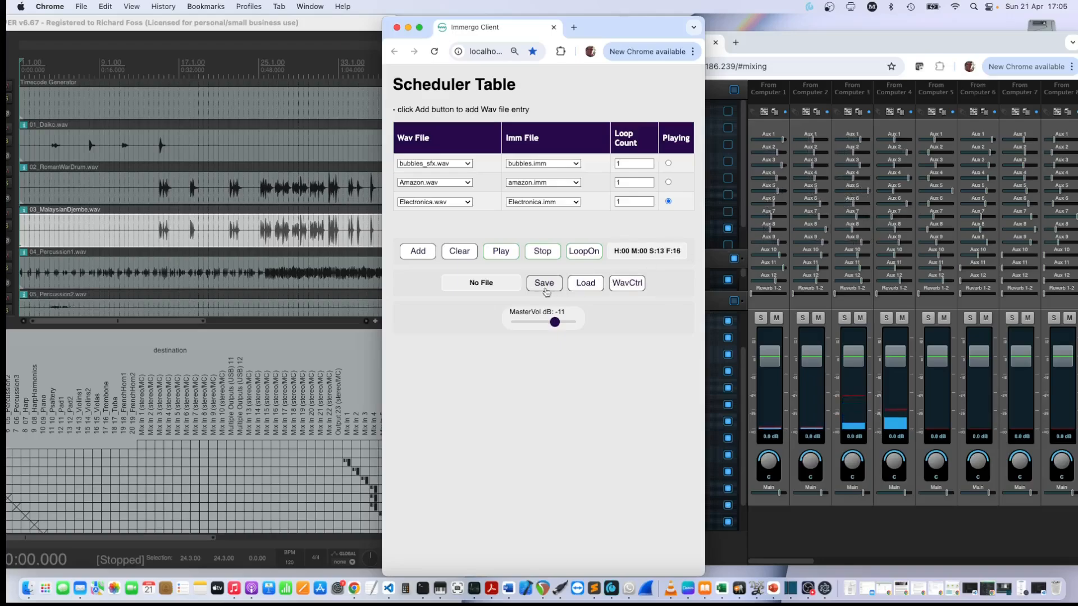
Stop the Electronica.wav entry's playback and save the schedule as schedule1, returning to the WAV control page
{"action": "left_click", "coordinate": [548, 256]}
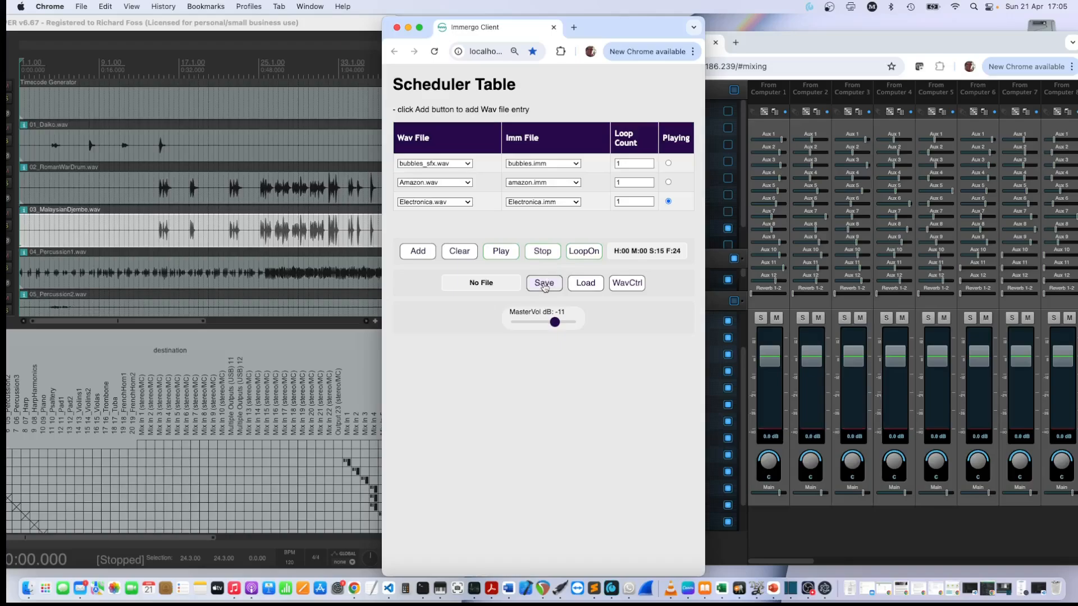
{"action": "left_click", "coordinate": [544, 284]}
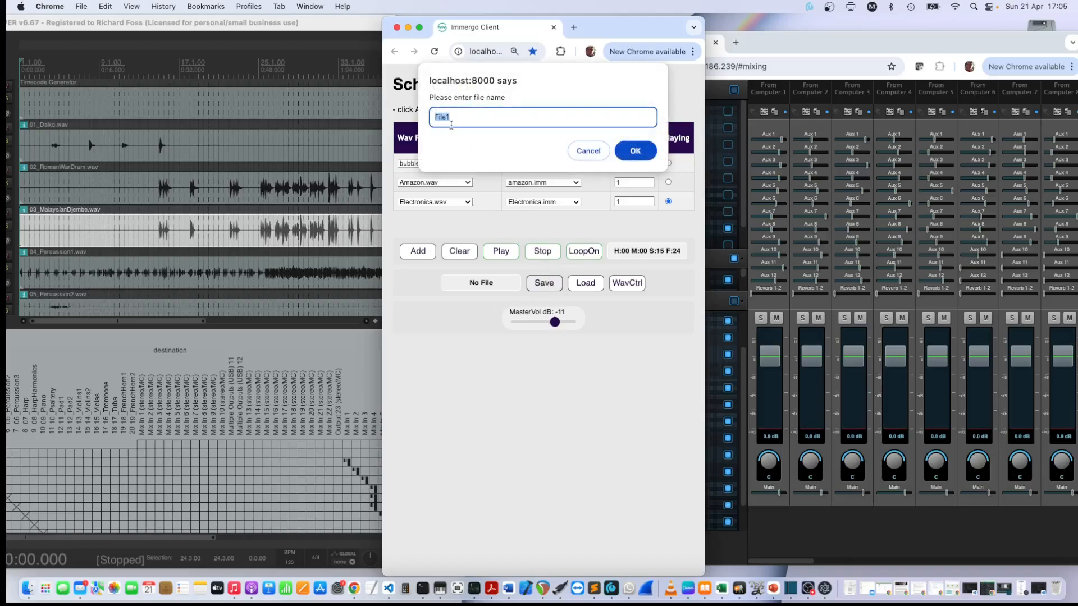
{"action": "type", "text": "schedu"}
{"action": "key", "text": "Return"}
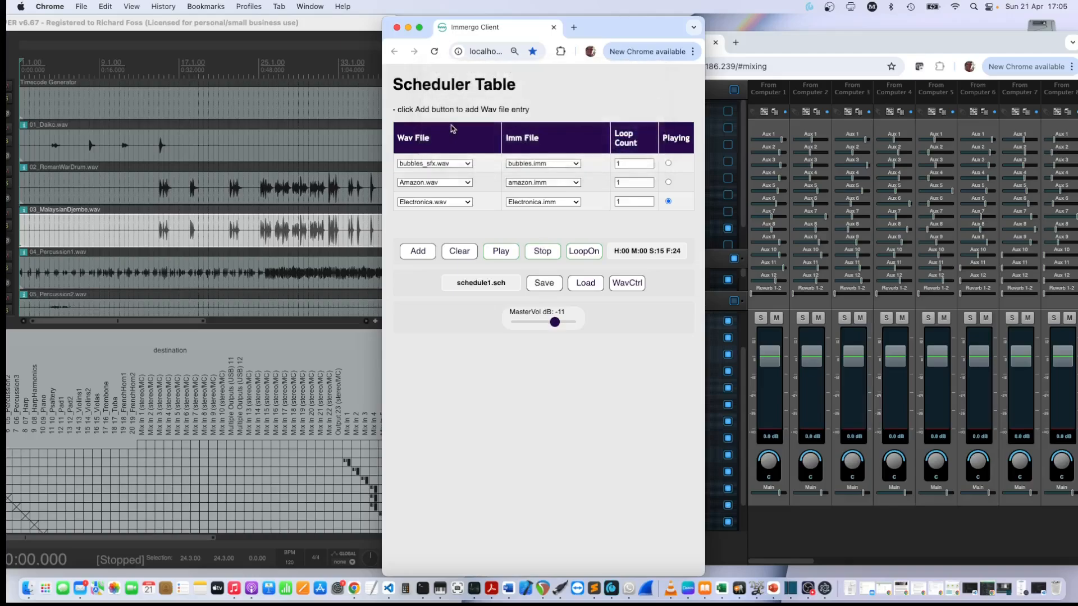
{"action": "left_click", "coordinate": [625, 284]}
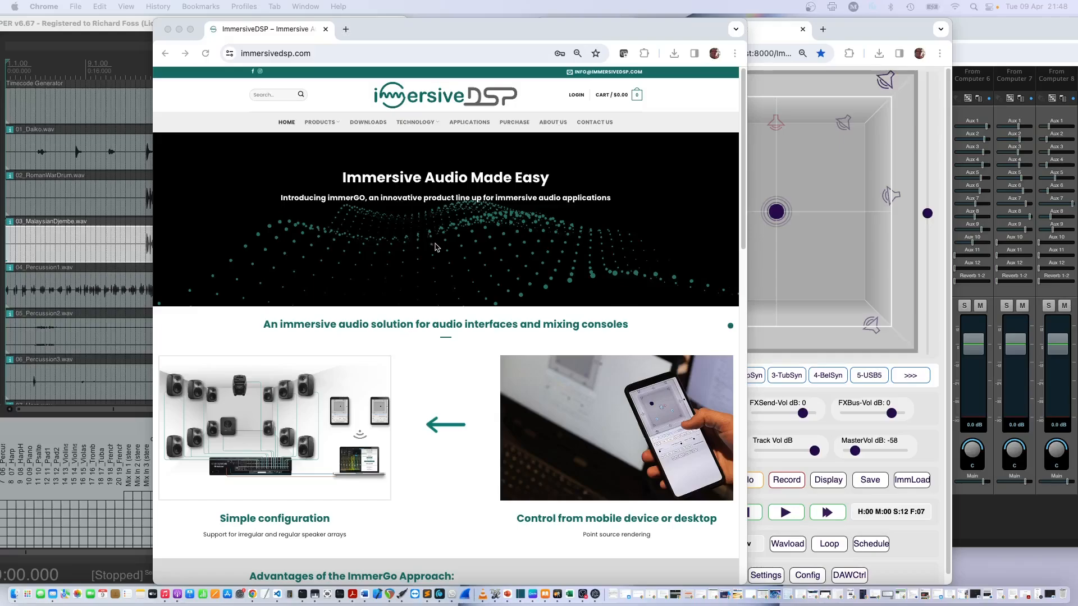
Look over the ImmersiveDSP home page, including the two product lines and the message form, and return to its beginning
{"action": "scroll", "coordinate": [385, 388], "scroll_direction": "down", "scroll_amount": 15}
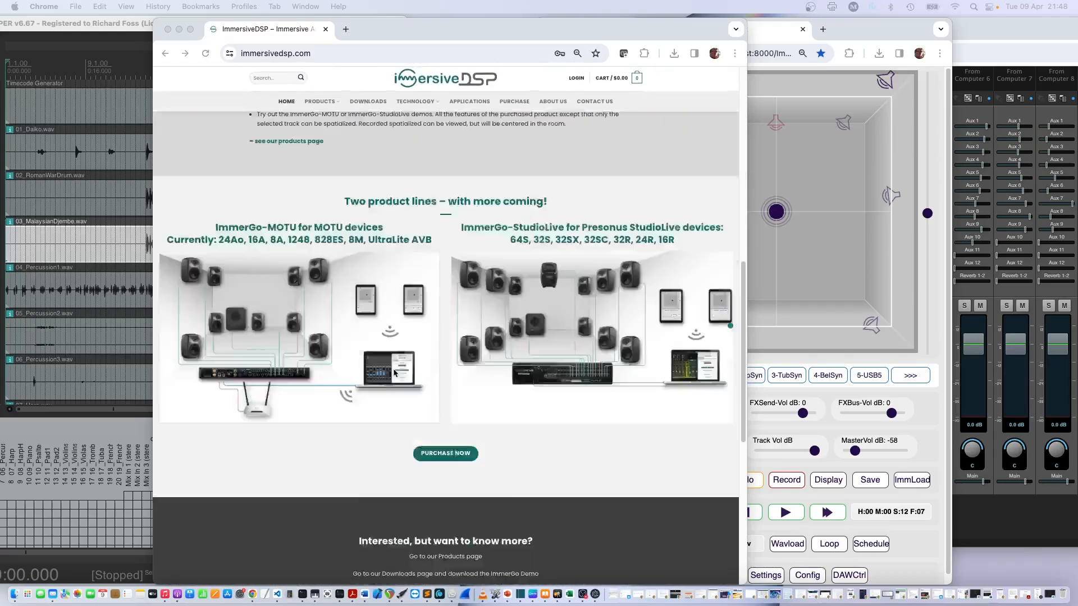
{"action": "scroll", "coordinate": [386, 376], "scroll_direction": "down", "scroll_amount": 3}
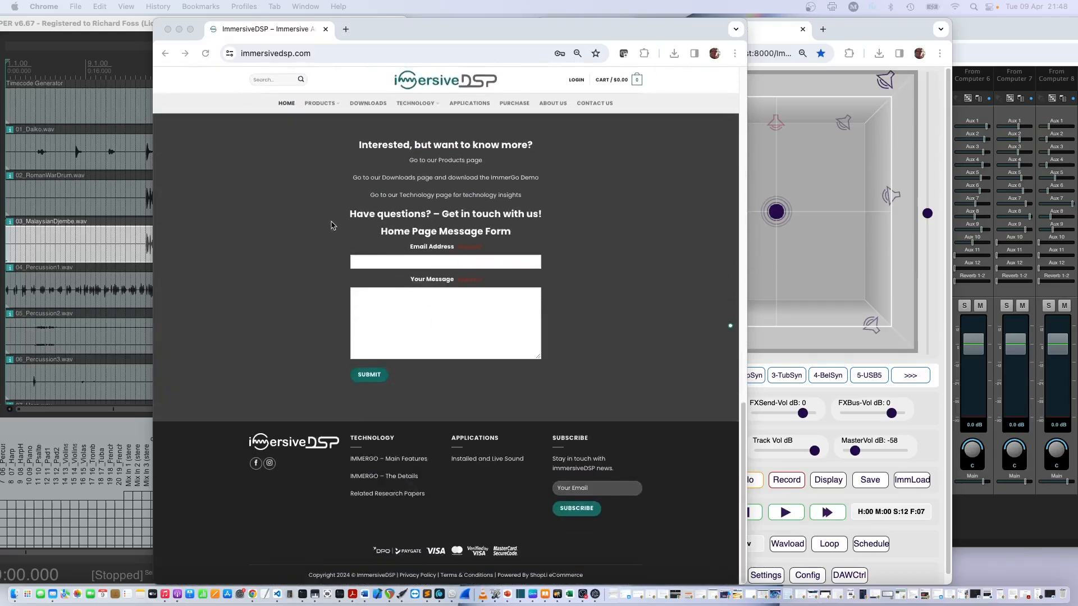
{"action": "scroll", "coordinate": [324, 230], "scroll_direction": "up", "scroll_amount": 20}
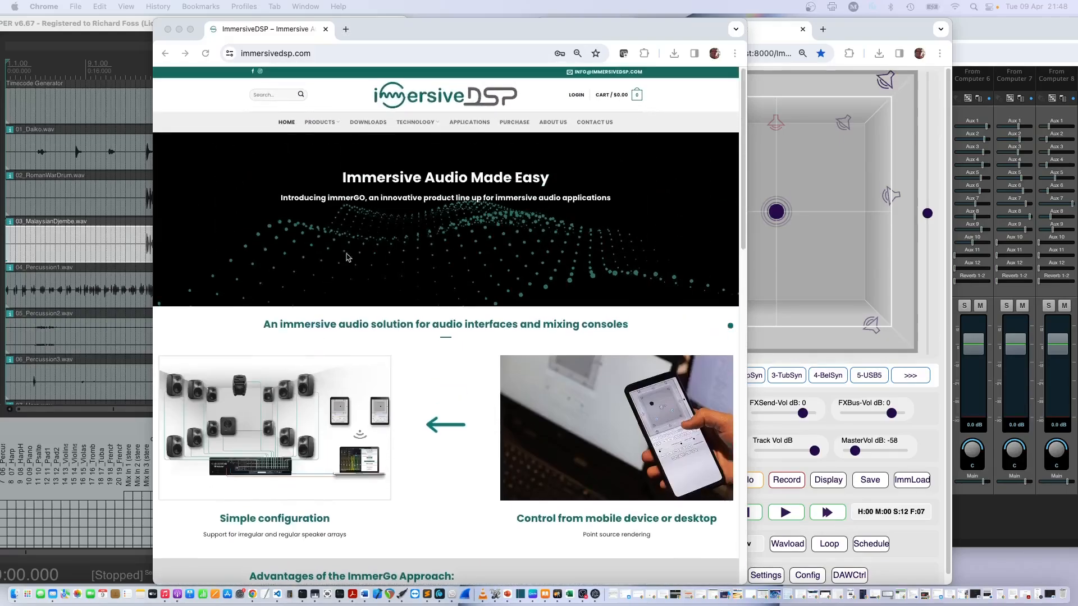